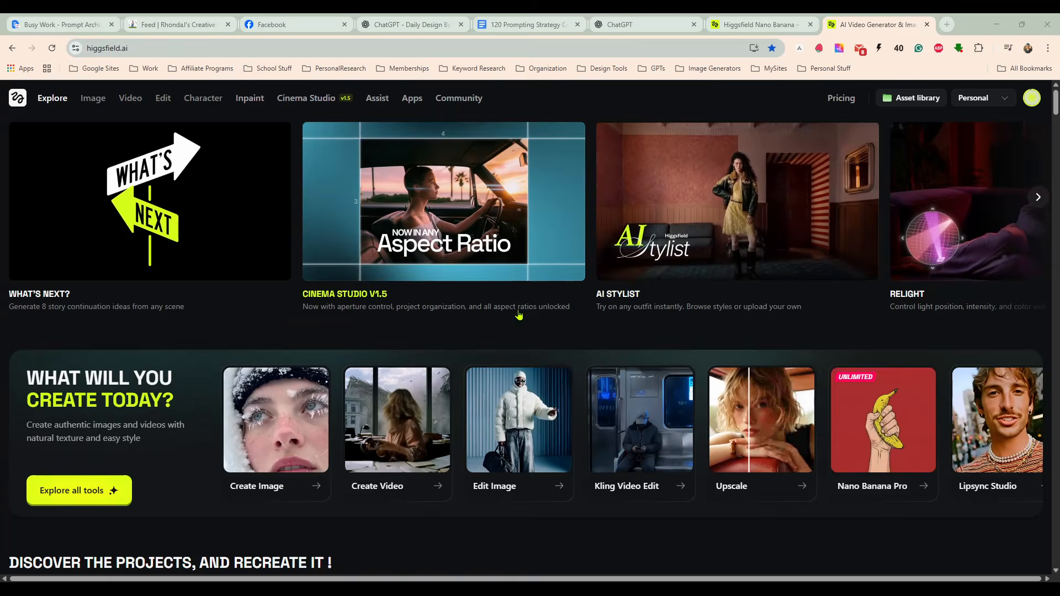
Look over the featured tools, recreatable projects and top choices on the Higgsfield homepage.
scroll(517, 314, down, 8)
scroll(518, 315, down, 3)
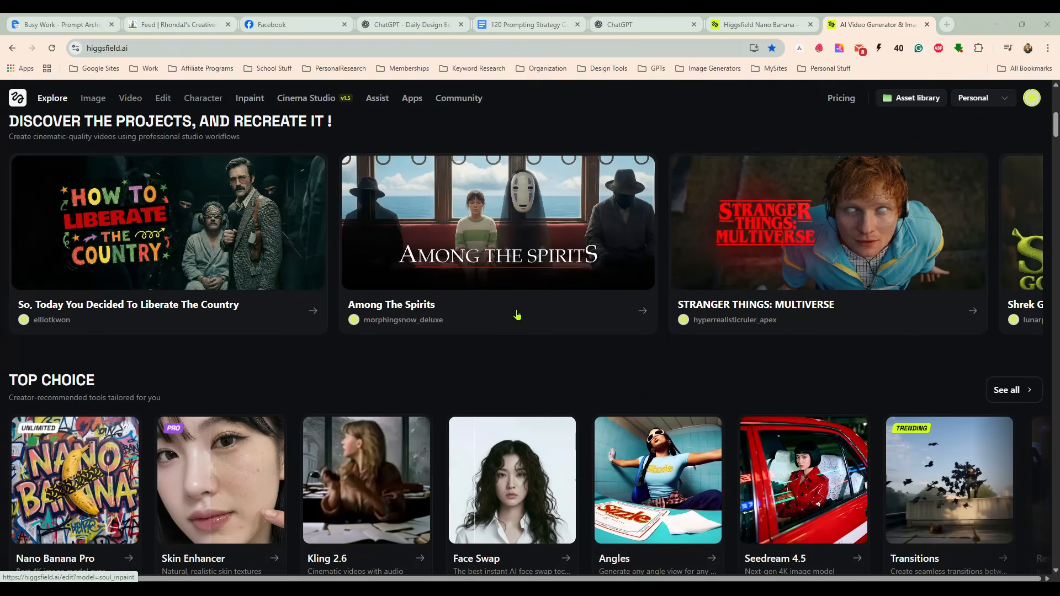
scroll(517, 315, up, 7)
scroll(517, 314, up, 4)
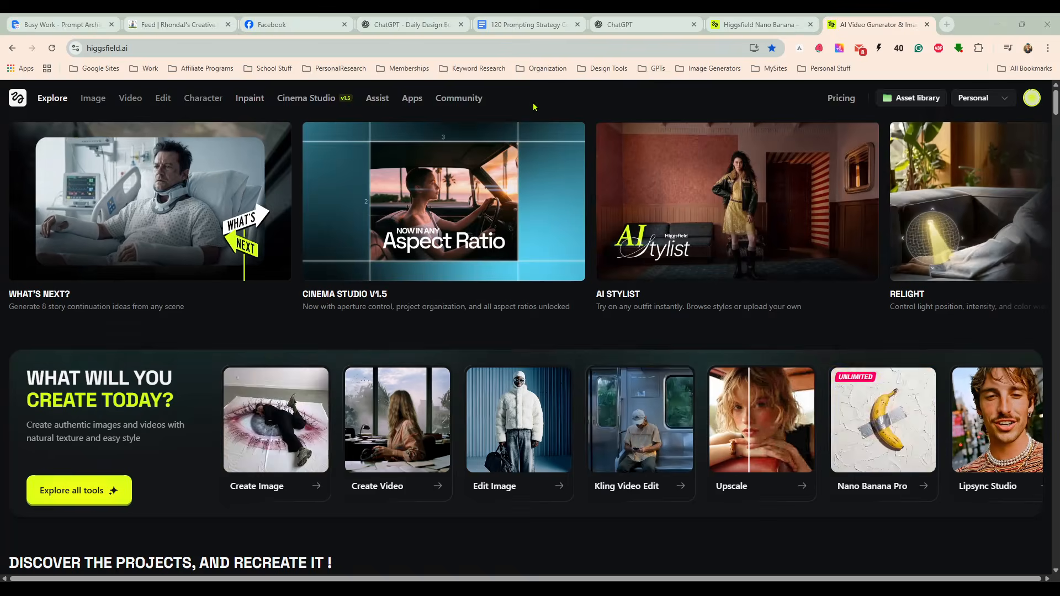
Open the pricing page and compare the Basic, Pro, Ultimate and Creator plans, including credits and unlimited Nano Banana Pro access.
click(839, 99)
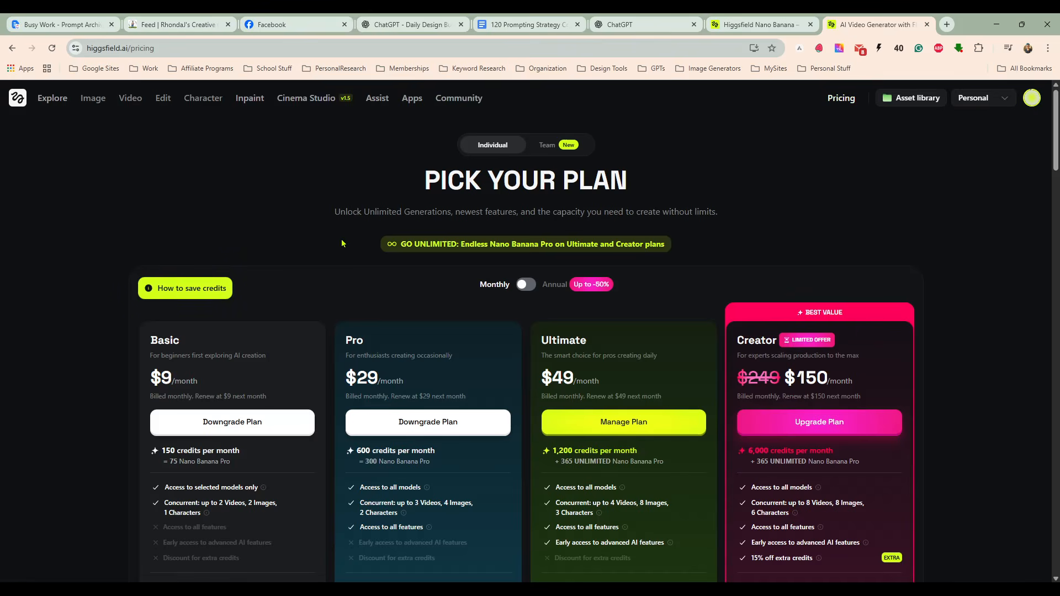
scroll(325, 234, down, 2)
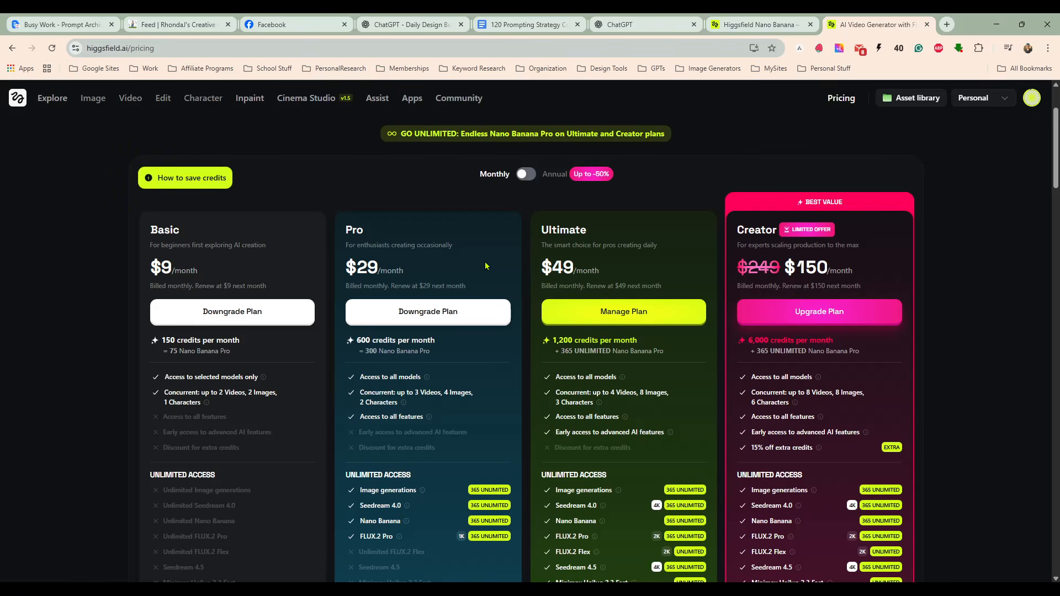
scroll(481, 266, down, 2)
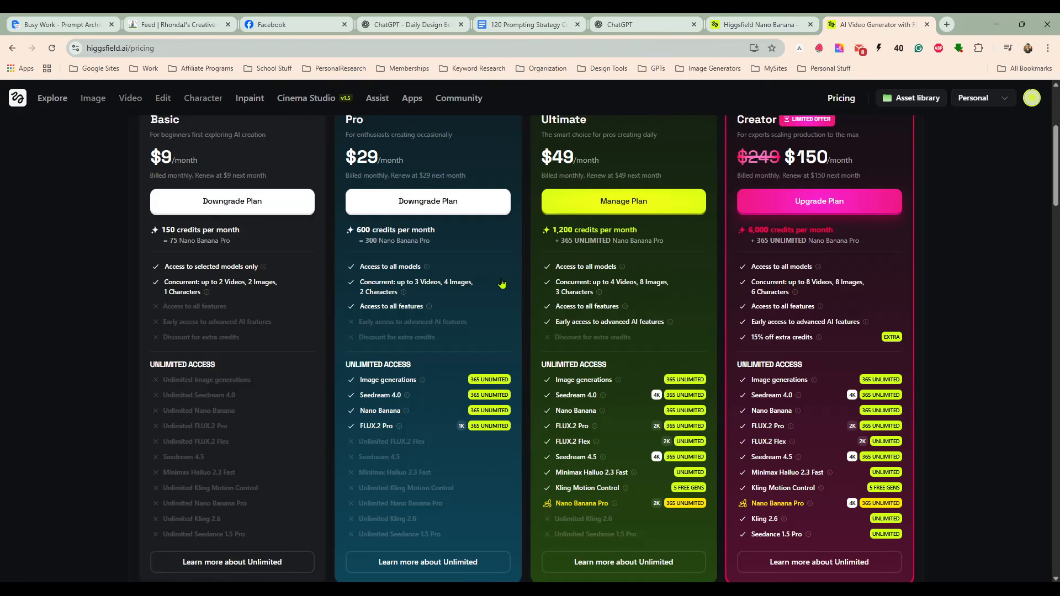
scroll(494, 303, down, 1)
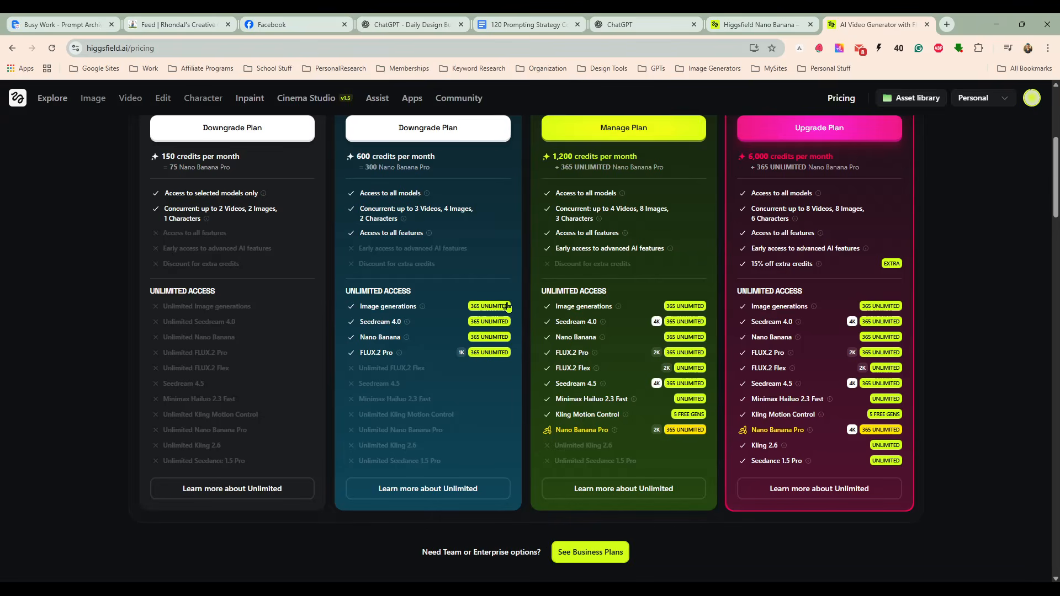
mouse_move(423, 310)
drag(367, 167, 438, 172)
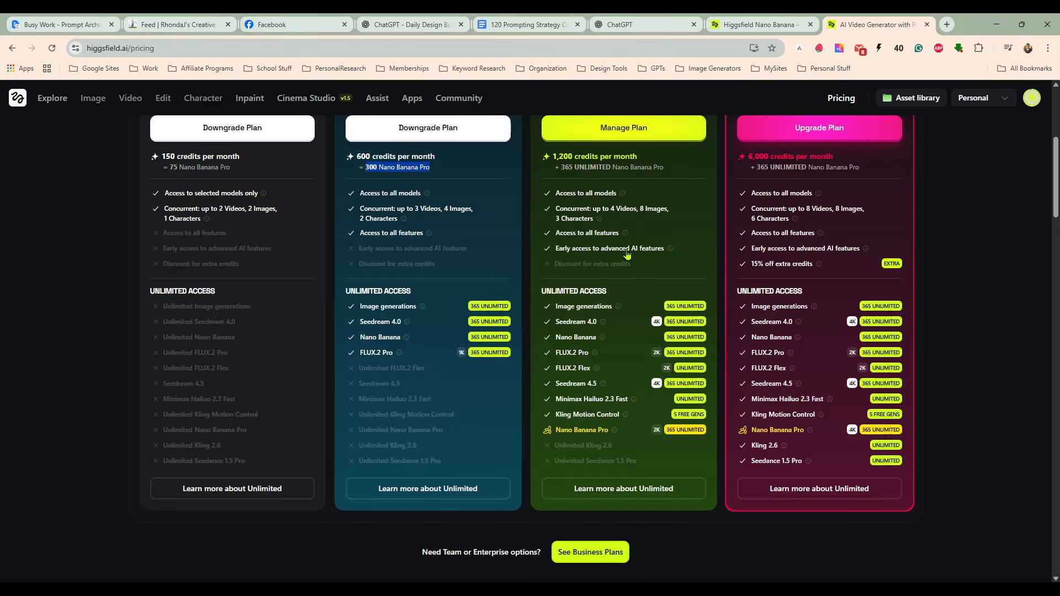
scroll(627, 254, up, 1)
scroll(619, 155, up, 1)
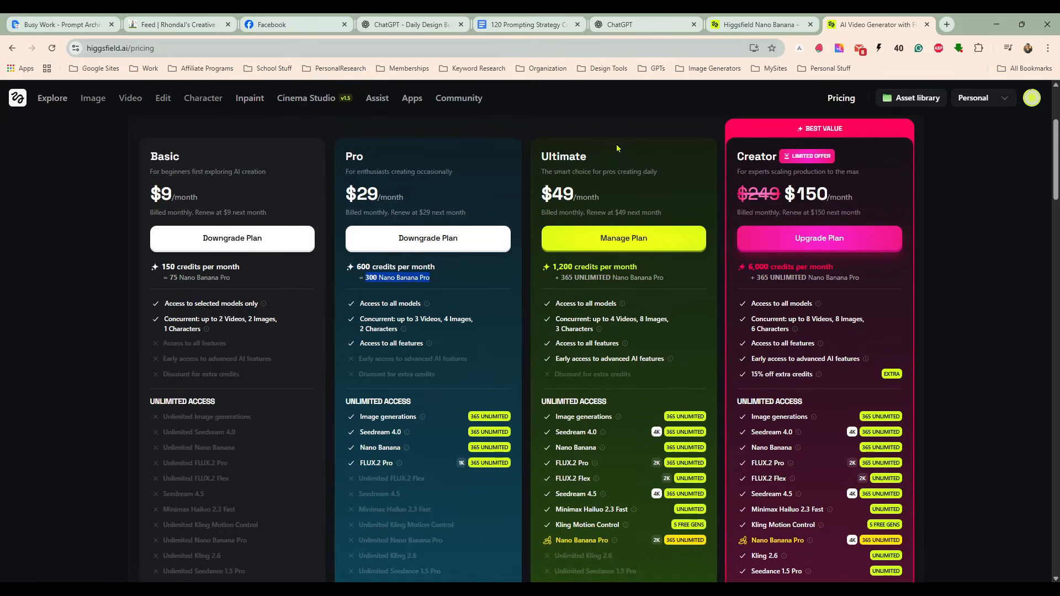
scroll(631, 293, down, 2)
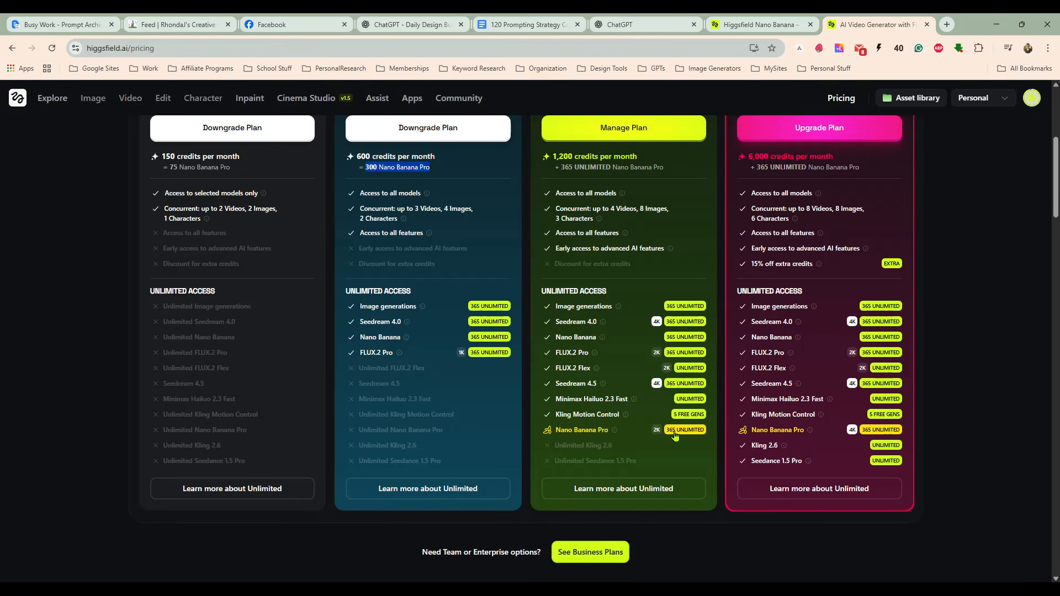
scroll(635, 376, up, 3)
scroll(661, 373, up, 3)
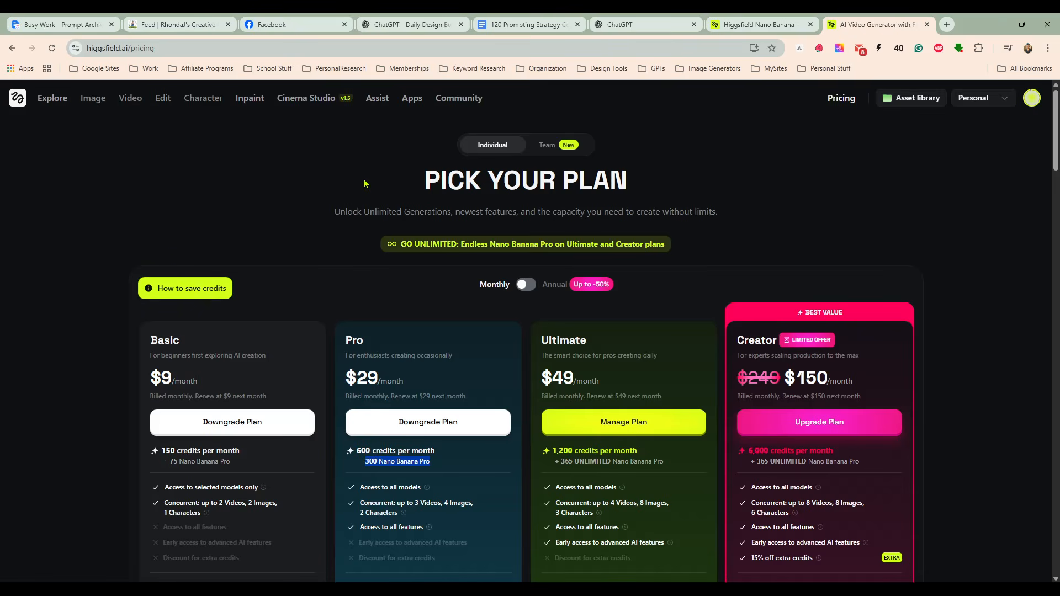
Go to the homepage from the image generation page and review the complete list of image features and models.
click(755, 27)
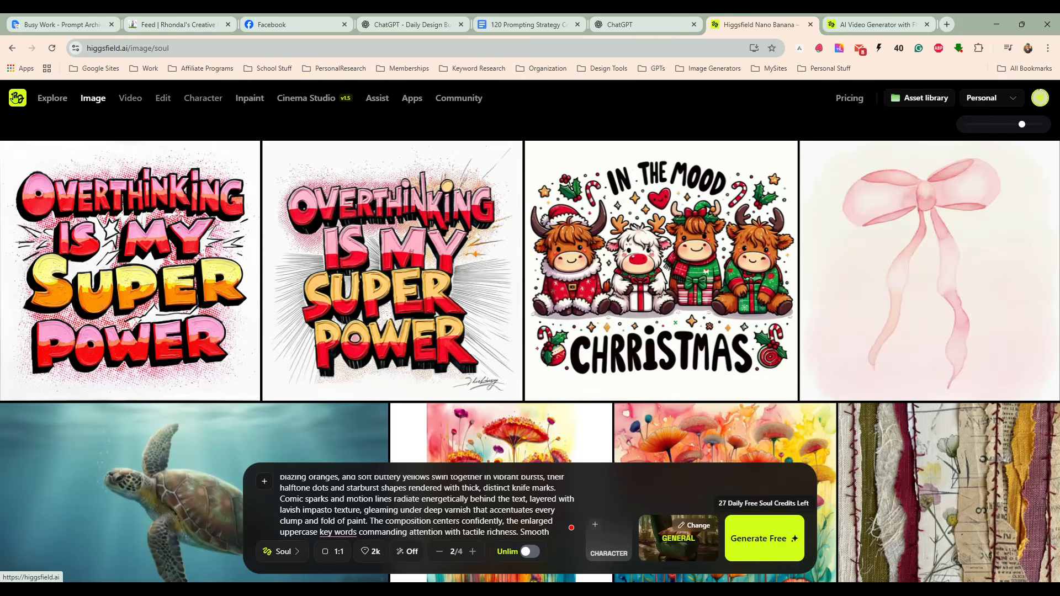
click(25, 103)
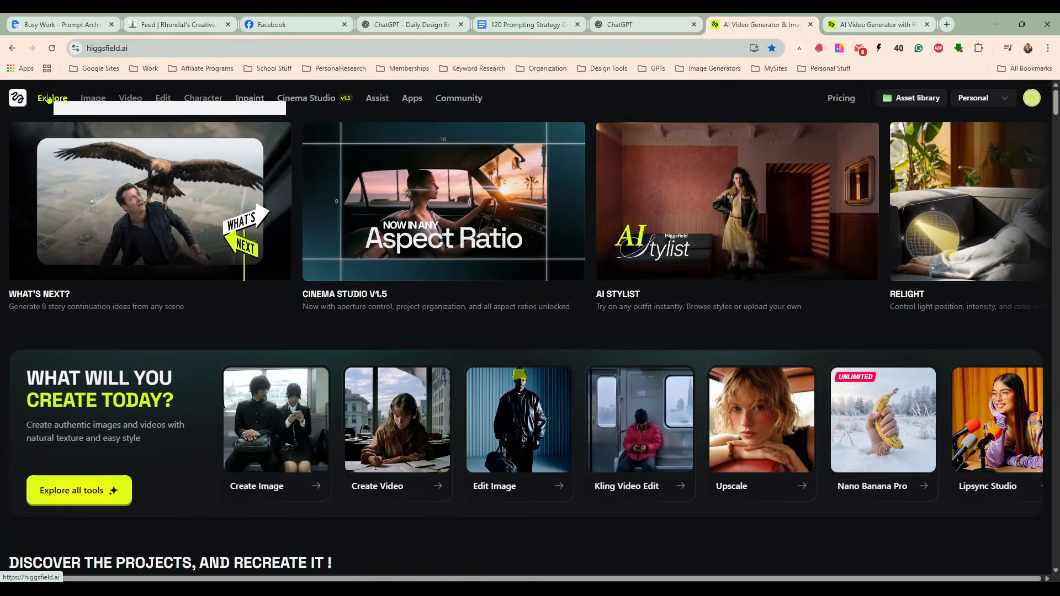
mouse_move(92, 99)
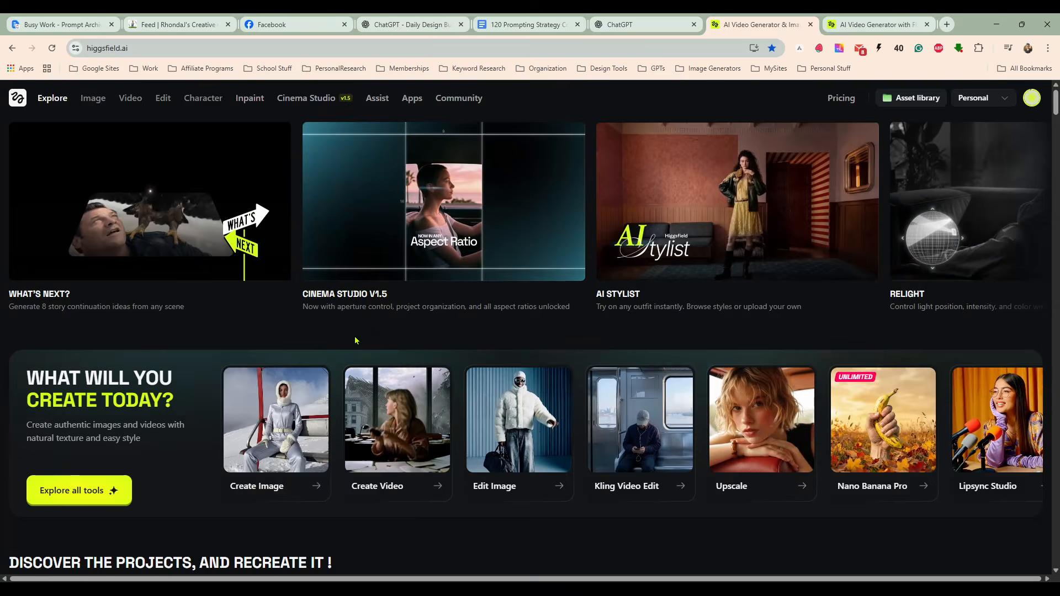
scroll(353, 339, down, 2)
scroll(345, 341, down, 1)
scroll(286, 222, up, 3)
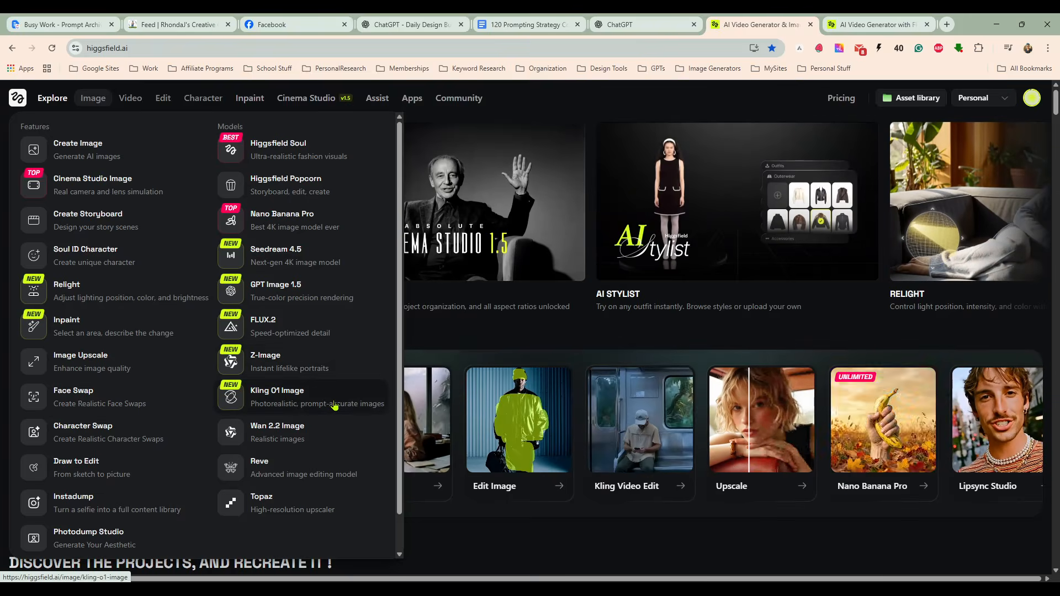
scroll(334, 394, down, 1)
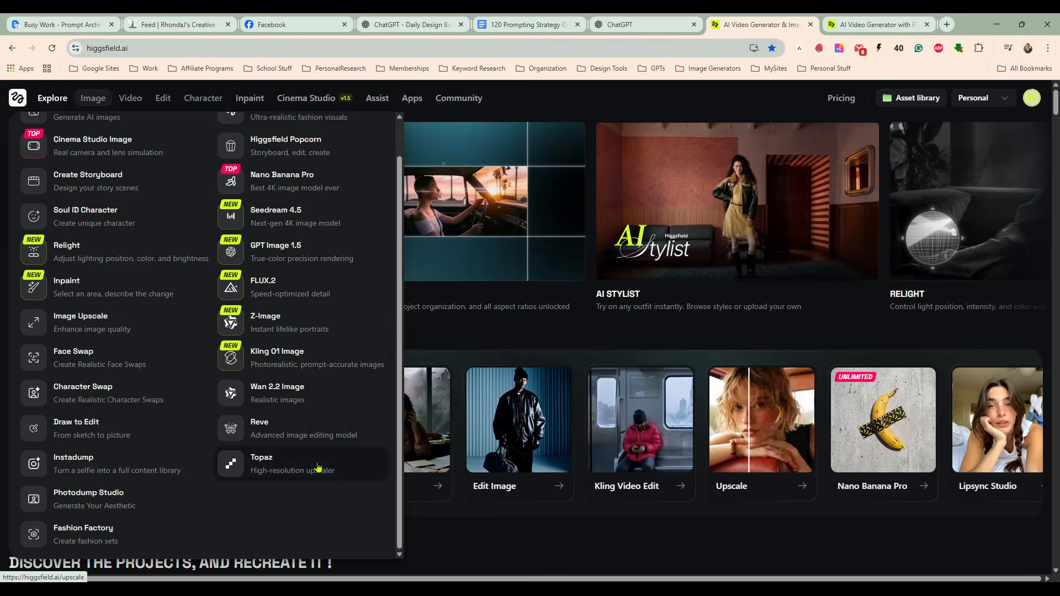
Review the features and models offered for Video, Edit and Character.
mouse_move(130, 98)
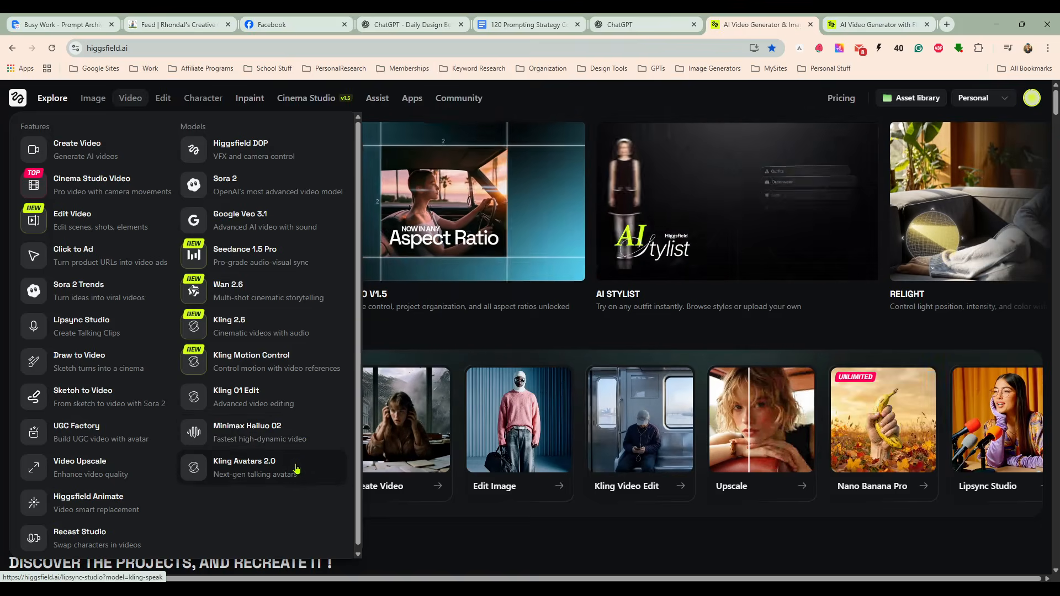
mouse_move(163, 98)
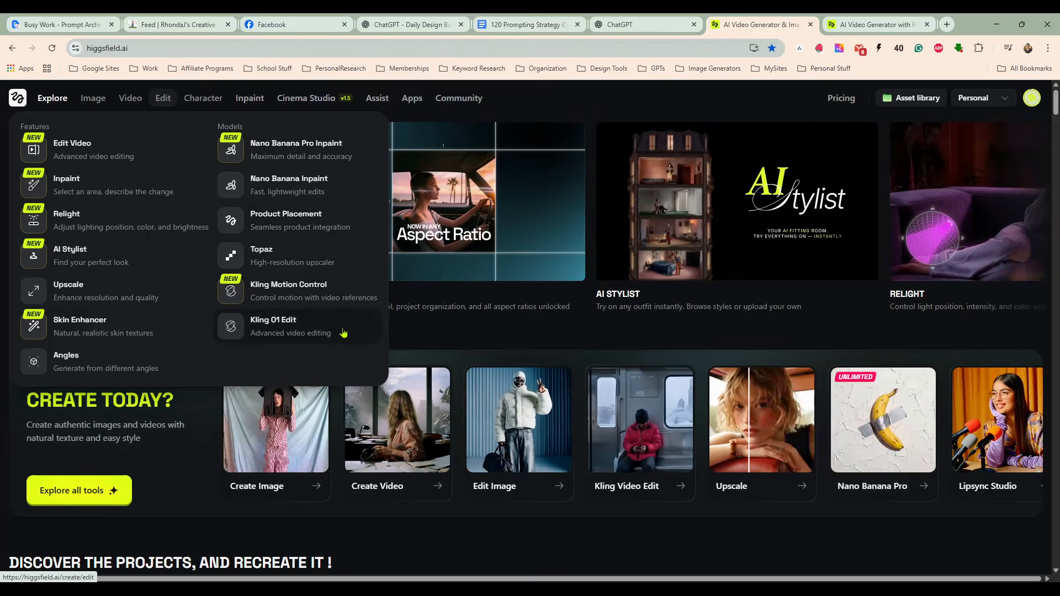
mouse_move(205, 100)
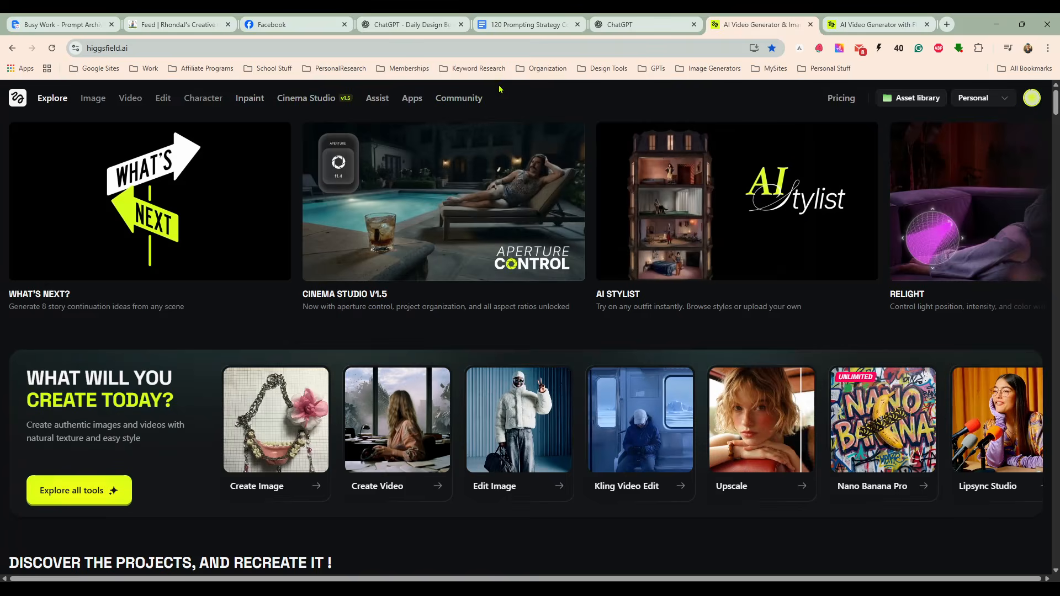
Open the image generation page and check its list of image features and models again.
click(91, 98)
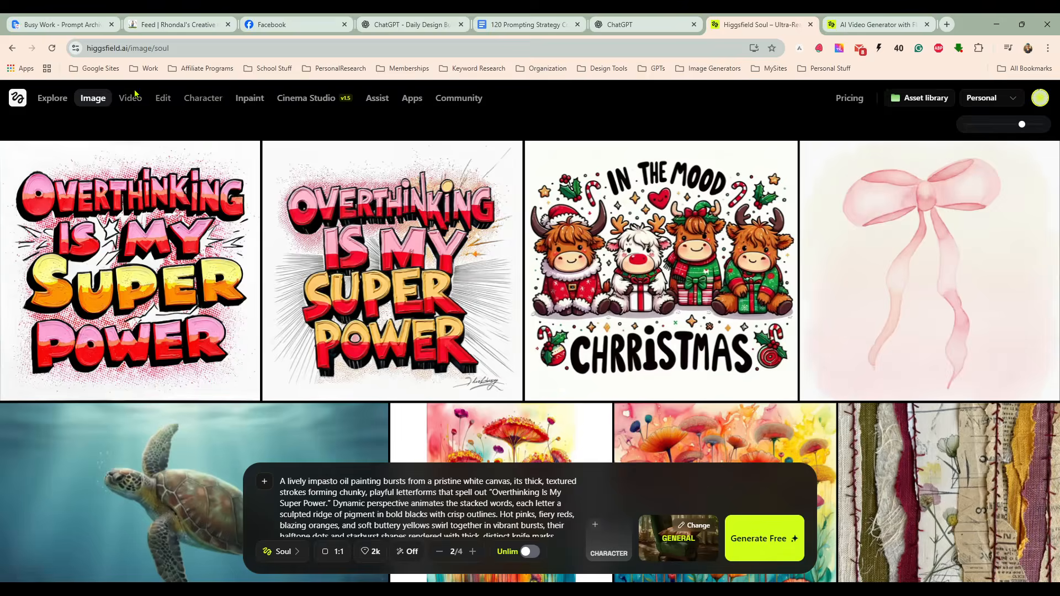
mouse_move(83, 109)
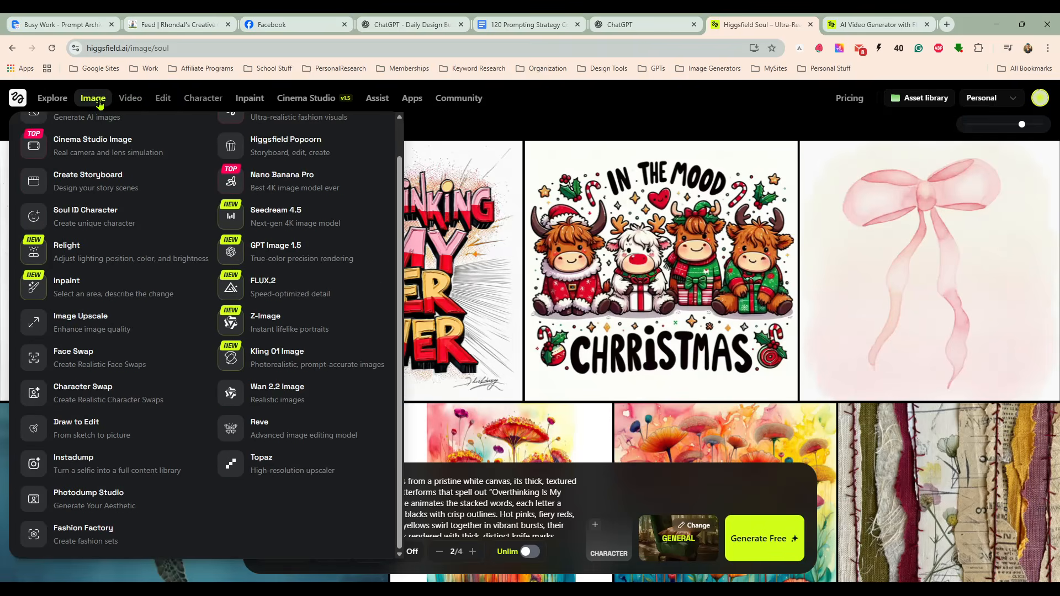
scroll(314, 263, up, 1)
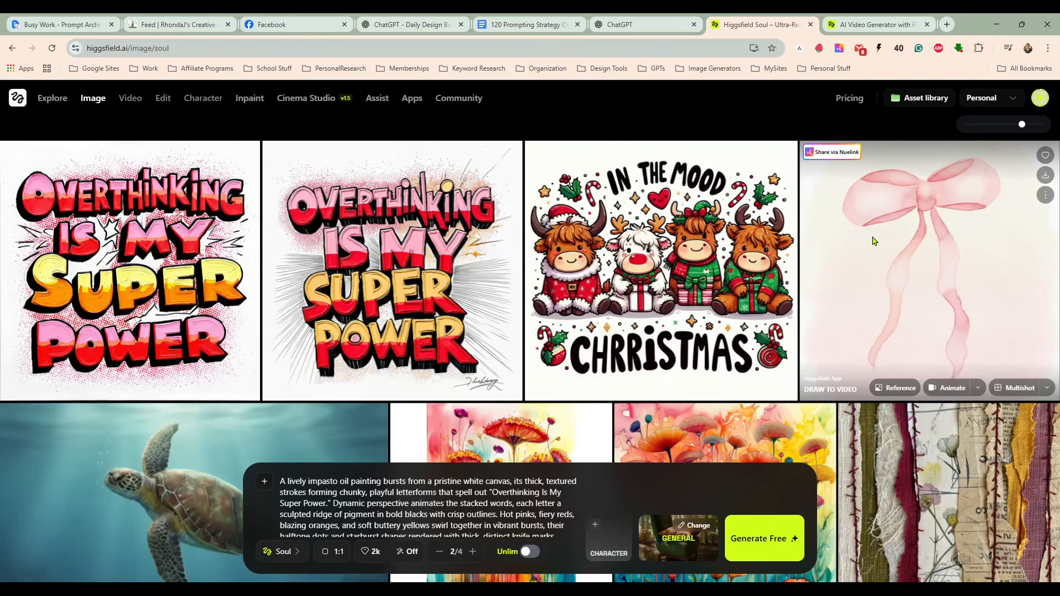
View the pink watercolor bow's details and its original reference sketch, and close the image.
click(924, 210)
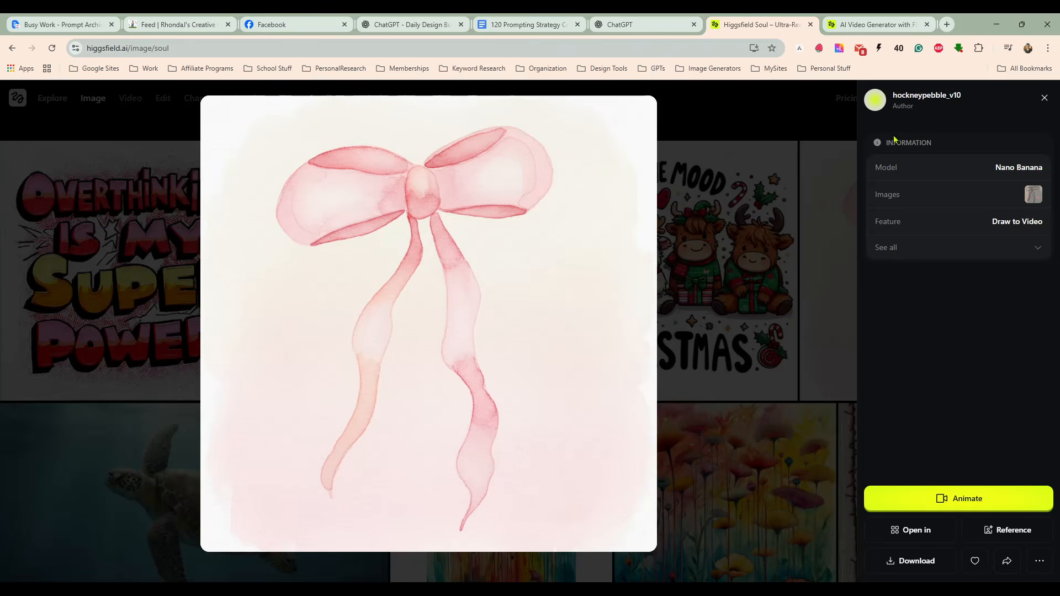
click(1027, 196)
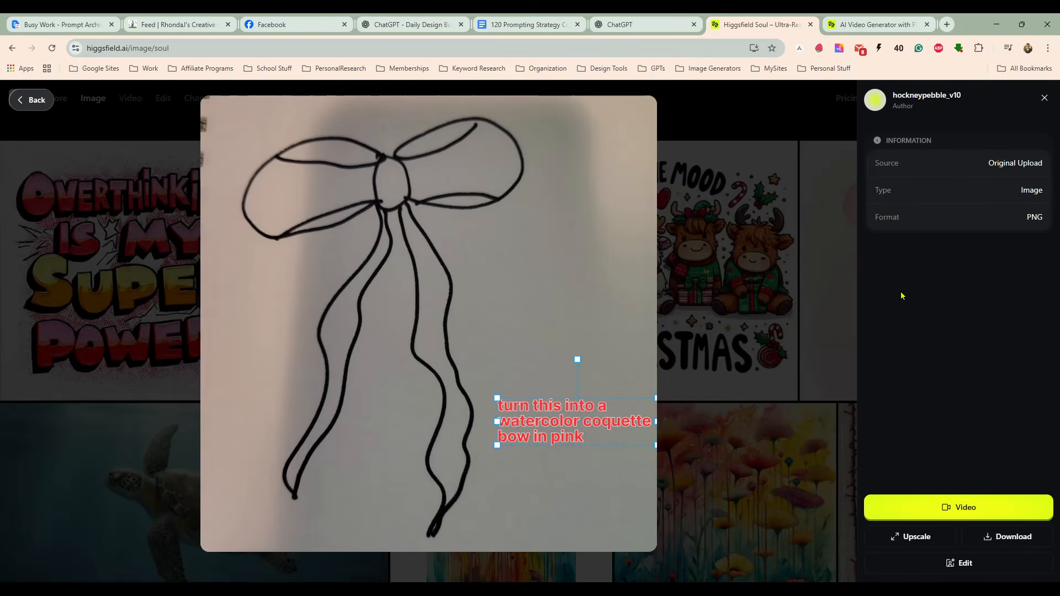
click(843, 215)
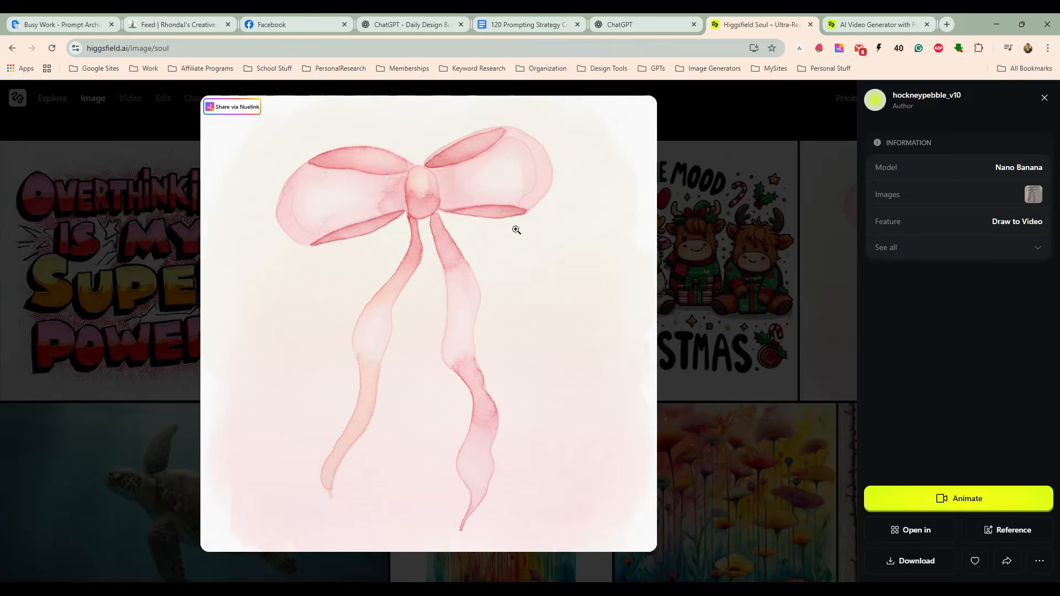
click(1044, 97)
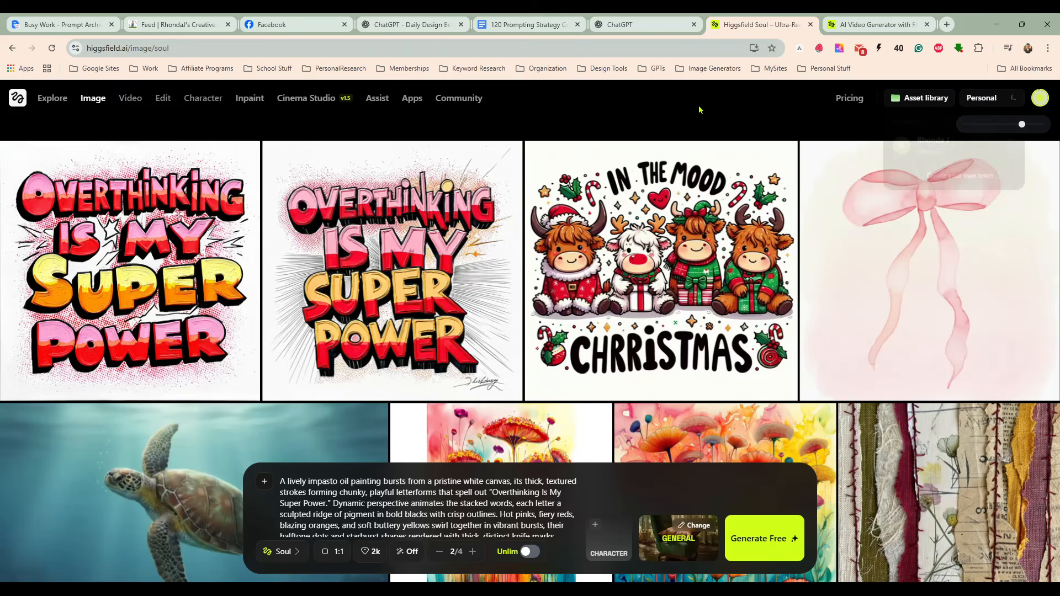
Browse the gallery of previously generated images through to the oldest ones.
scroll(428, 233, down, 1)
scroll(428, 233, down, 3)
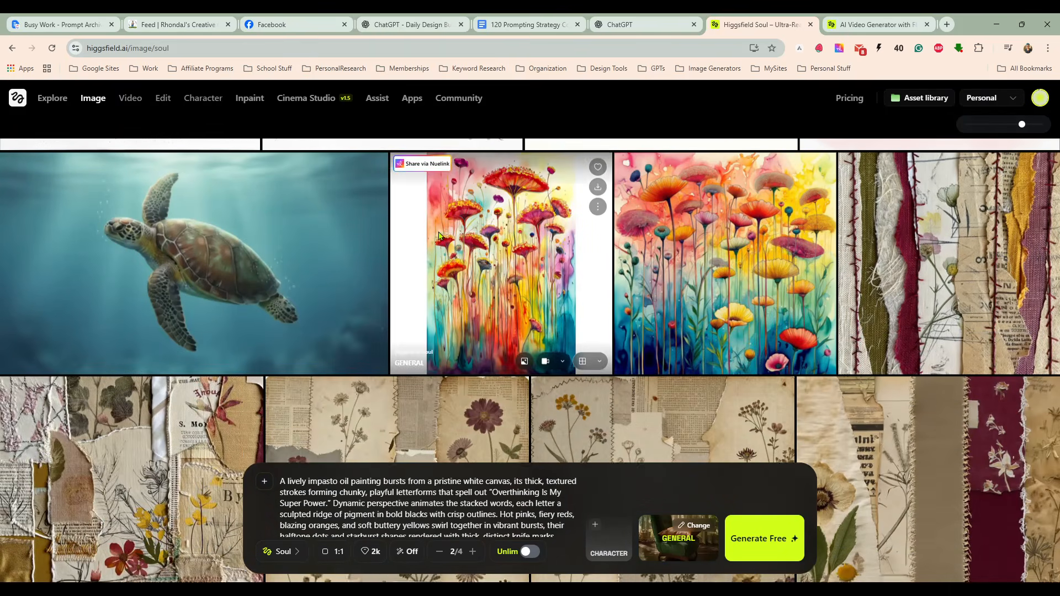
scroll(502, 238, down, 6)
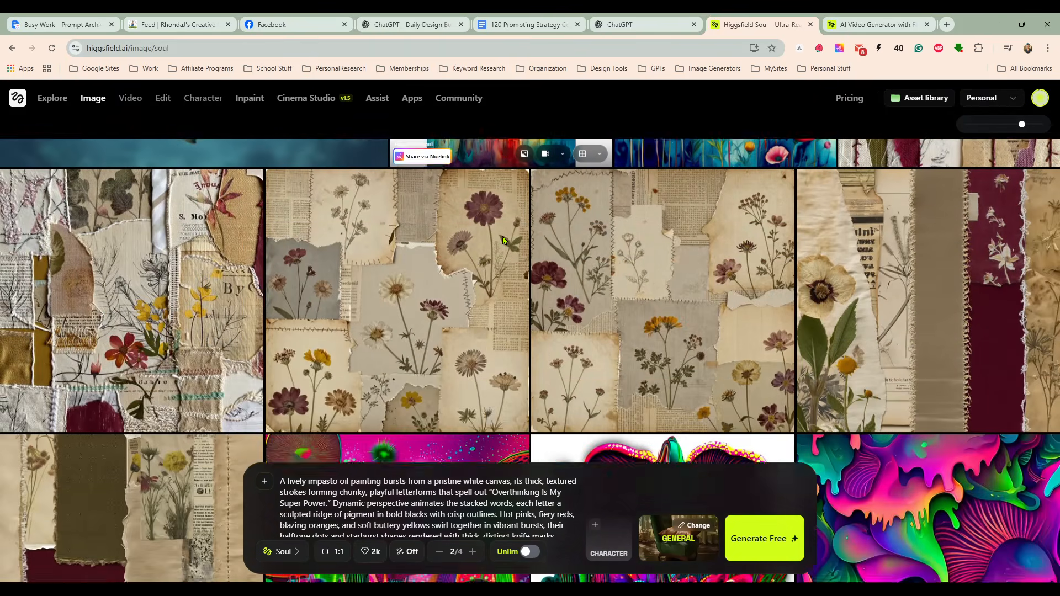
scroll(502, 238, down, 10)
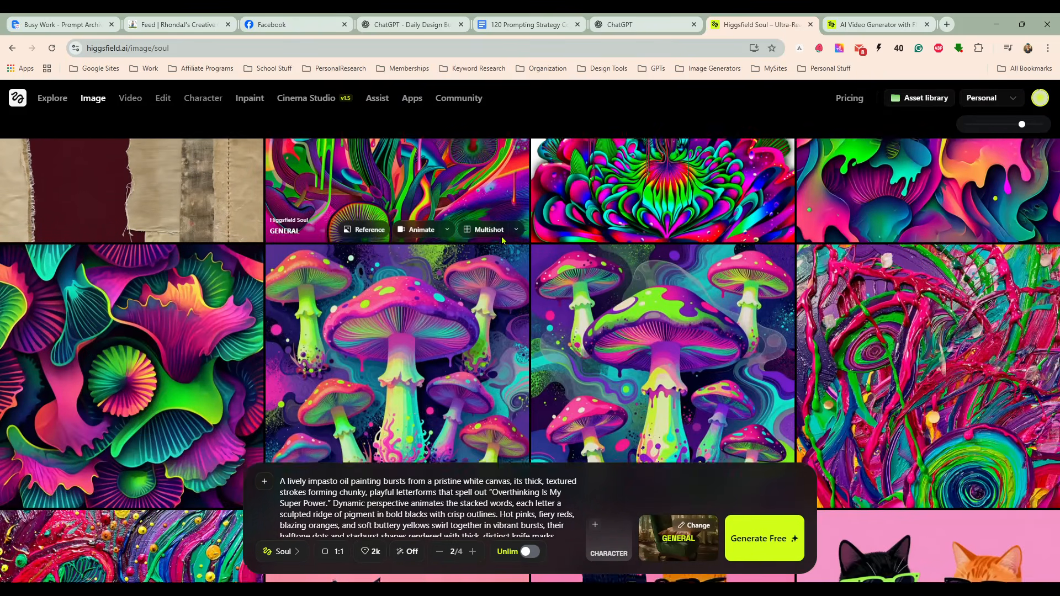
scroll(501, 237, down, 12)
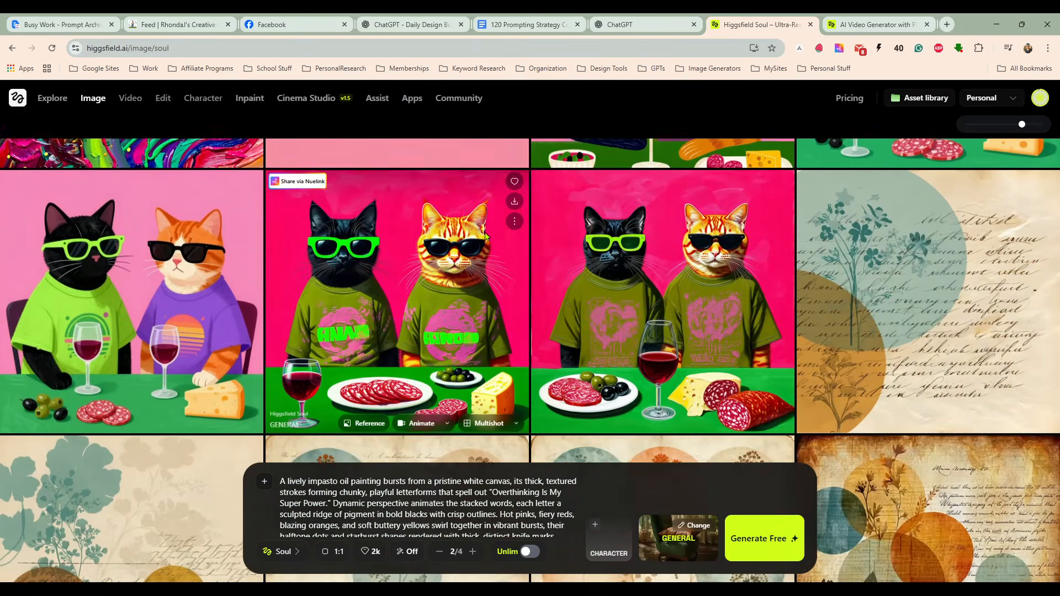
scroll(447, 230, down, 10)
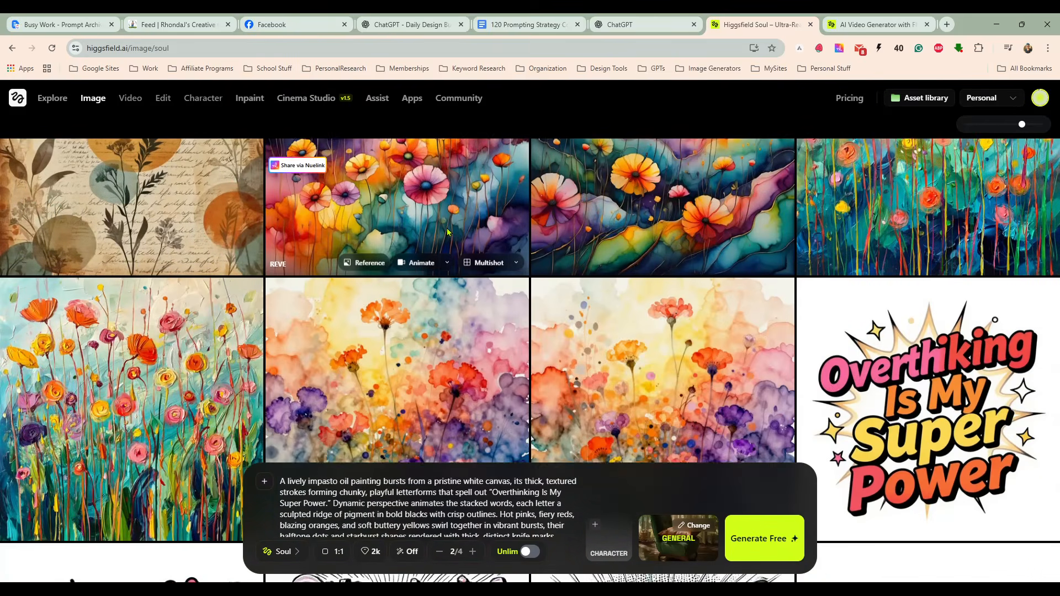
scroll(447, 231, down, 12)
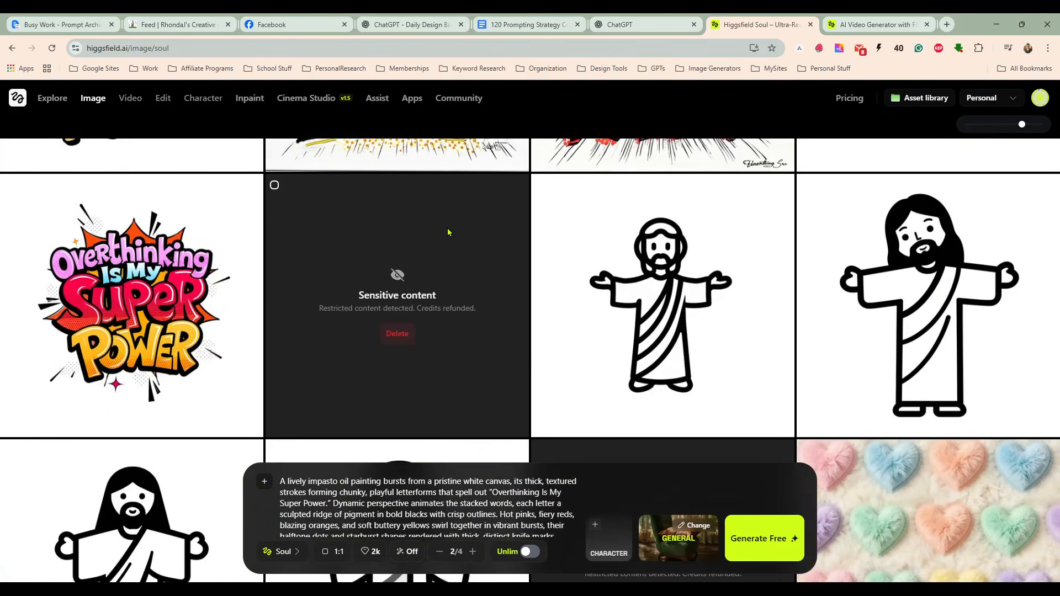
scroll(447, 231, down, 10)
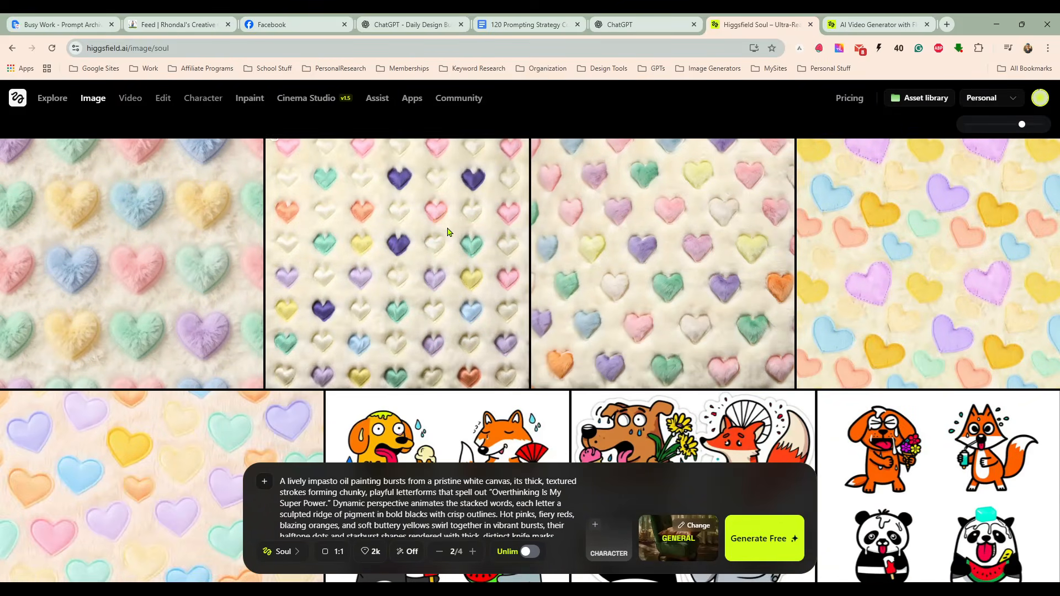
scroll(447, 231, down, 10)
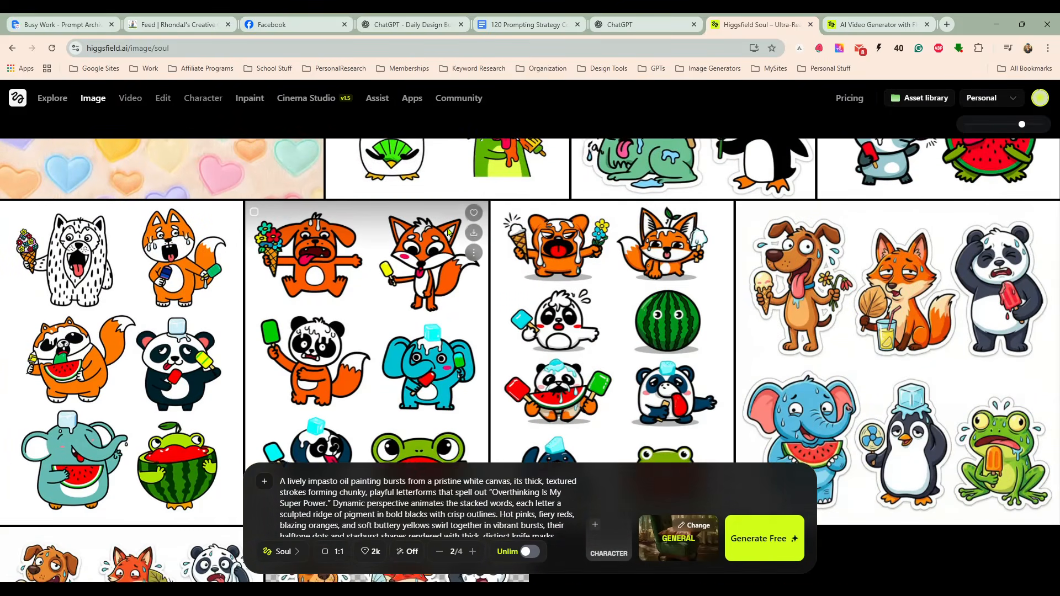
scroll(447, 231, down, 5)
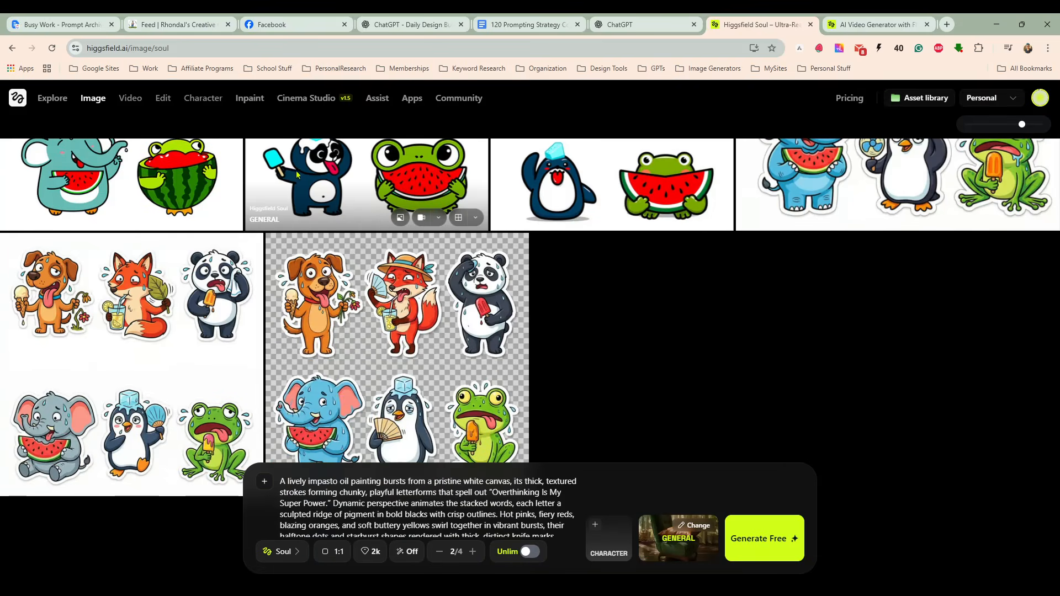
Switch to the creative community site and open the "1/4 - Embroidered Floral Raccoon" post from Daily Prompts.
click(169, 28)
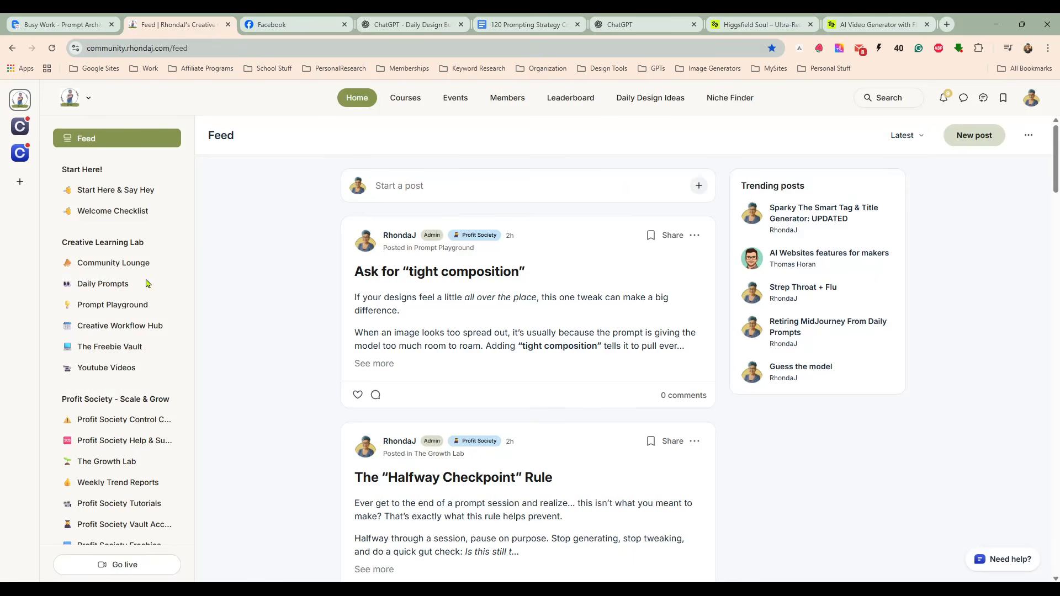
click(116, 285)
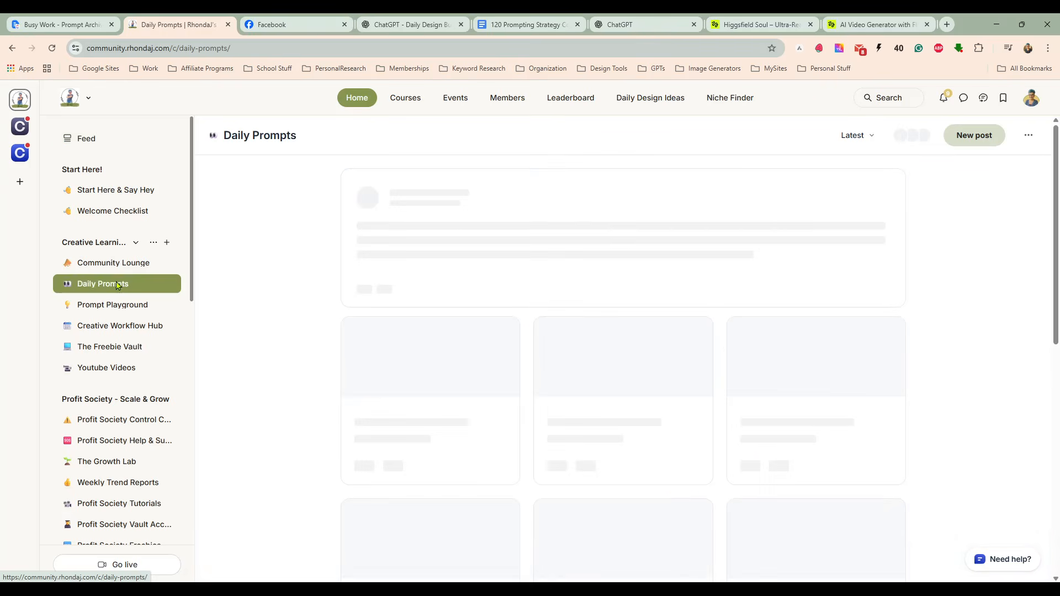
scroll(308, 212, down, 3)
scroll(307, 215, down, 5)
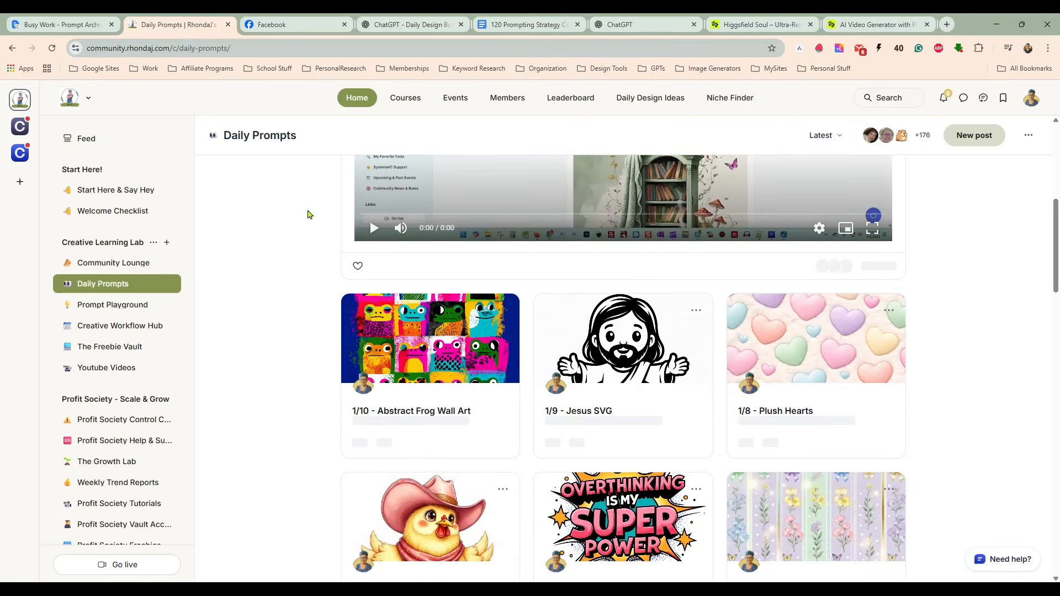
scroll(307, 215, down, 3)
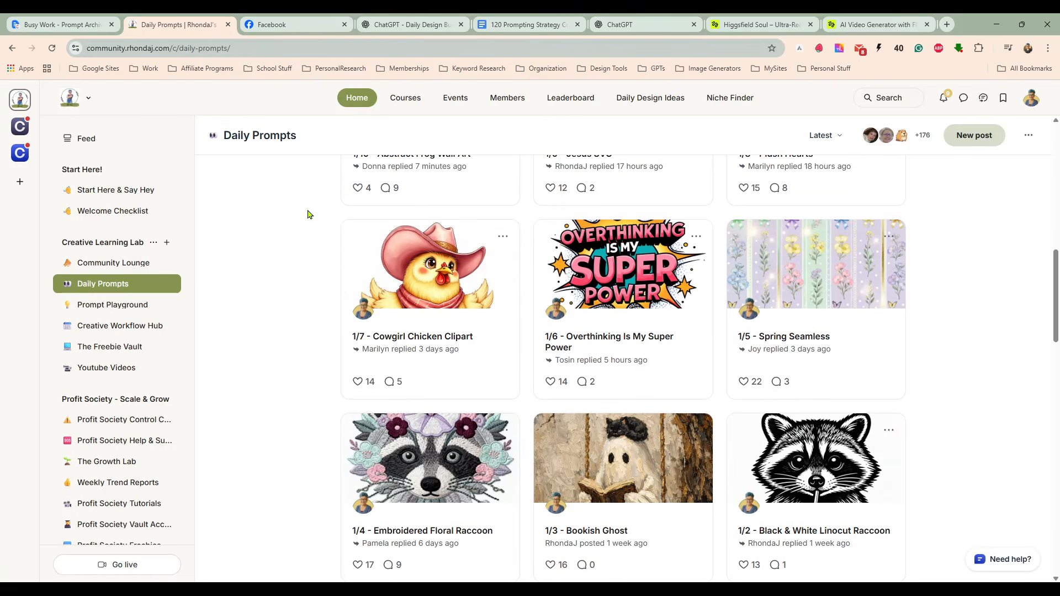
scroll(308, 214, down, 2)
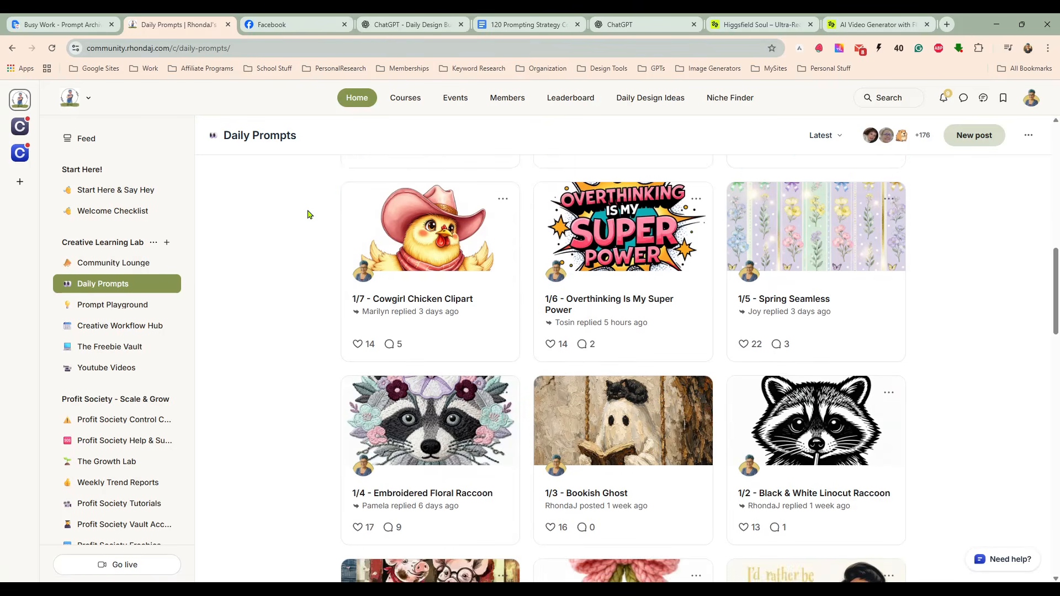
scroll(308, 214, down, 1)
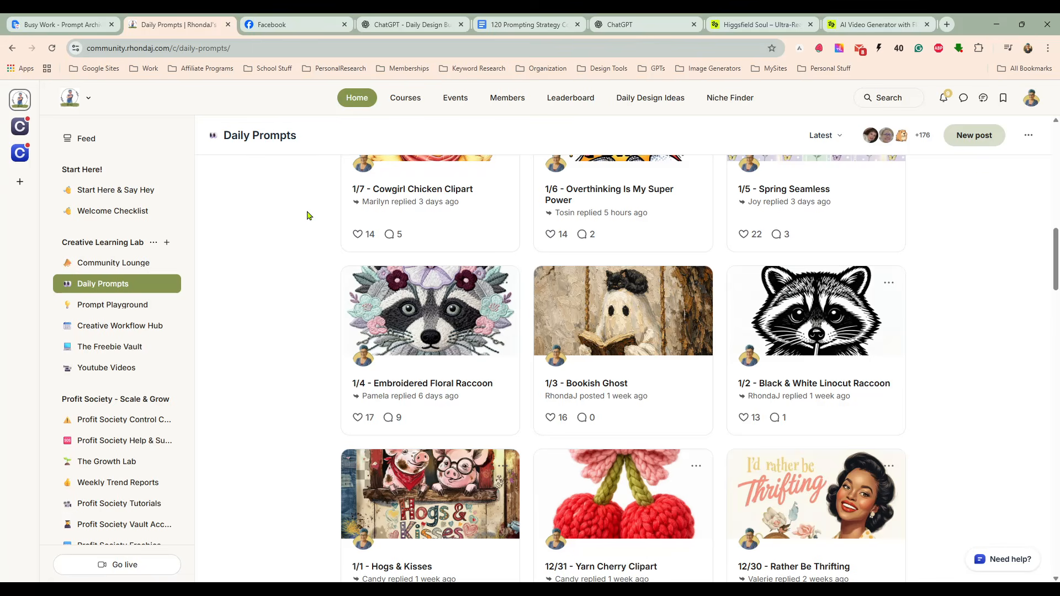
click(454, 330)
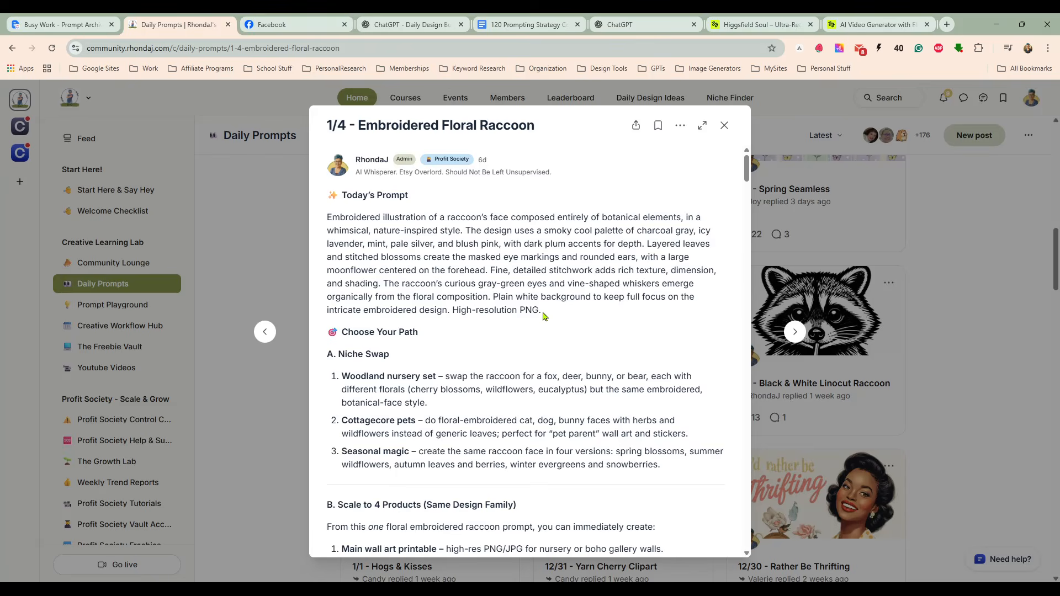
Copy the full embroidered raccoon prompt from the post and look at the example raccoon image further down.
drag(542, 313, 328, 213)
right_click(440, 245)
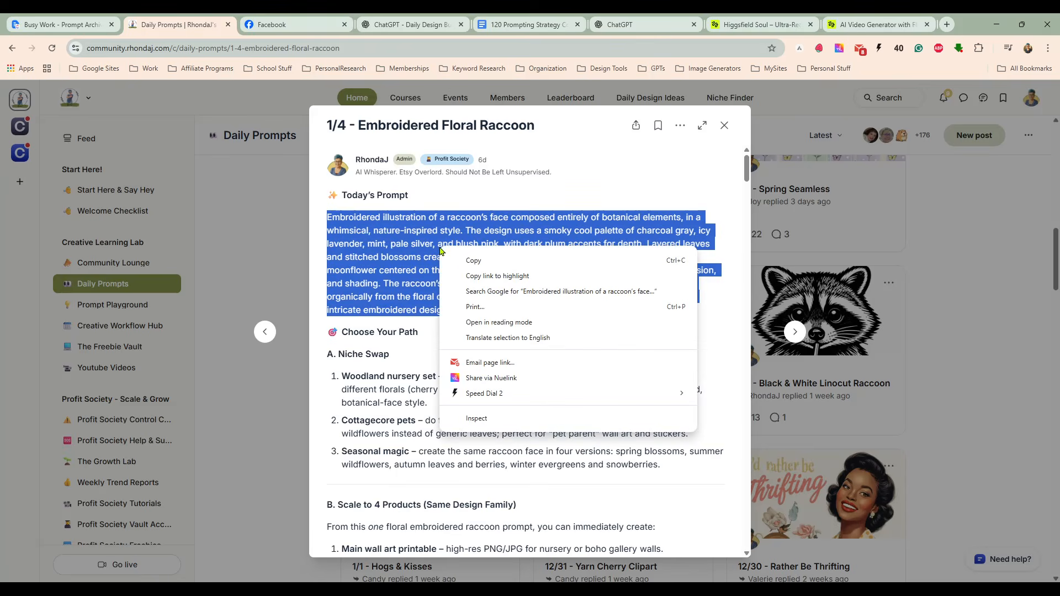
click(458, 253)
scroll(564, 255, down, 3)
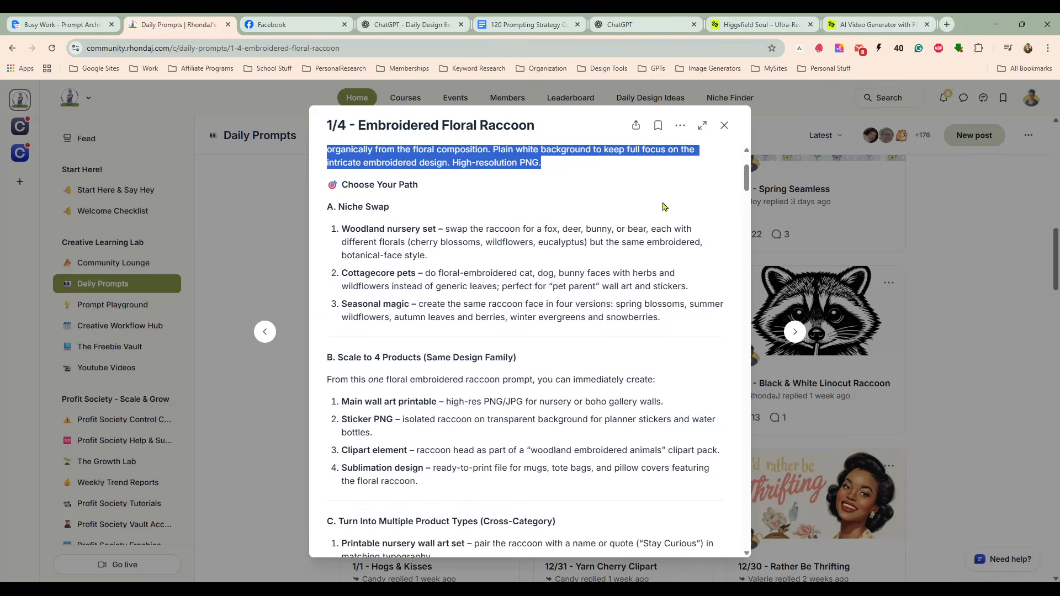
drag(746, 179, 745, 328)
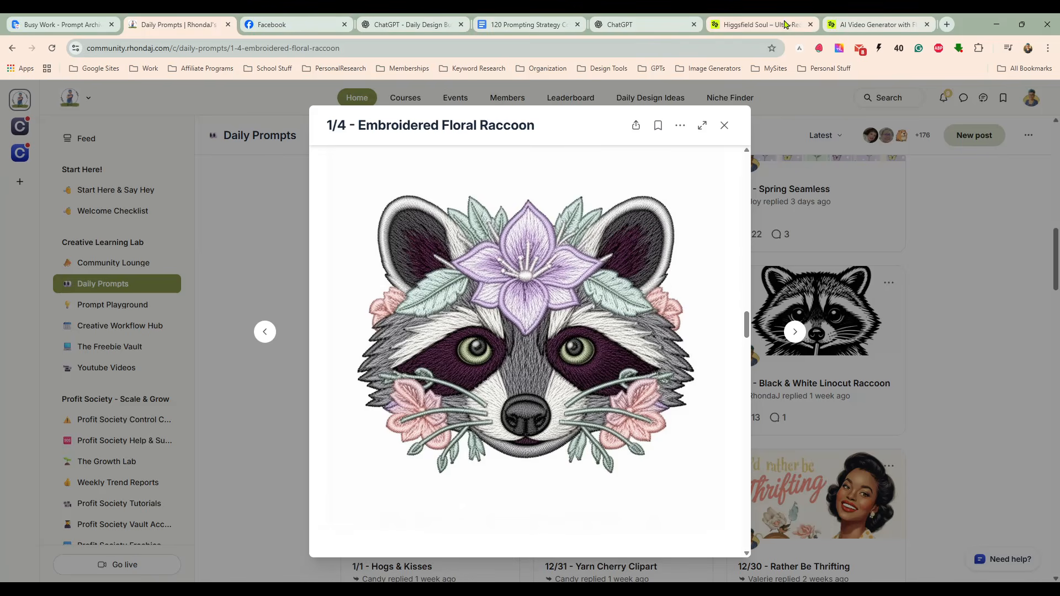
Return to Higgsfield, replace the existing image prompt with the copied raccoon prompt, and generate two images with the Higgsfield Soul model.
click(800, 24)
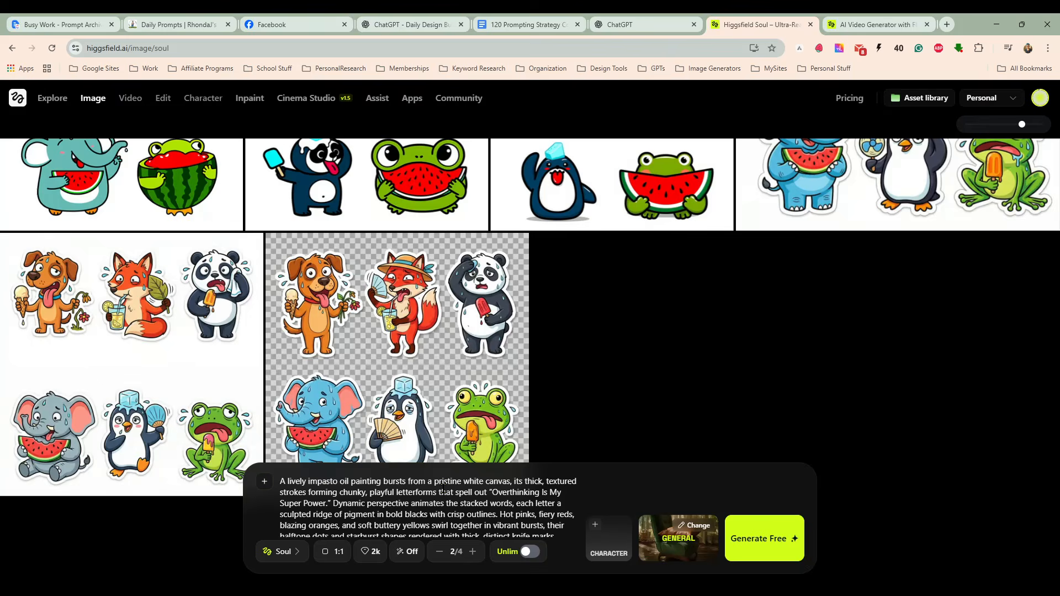
scroll(441, 504, down, 3)
scroll(444, 507, up, 3)
triple_click(484, 501)
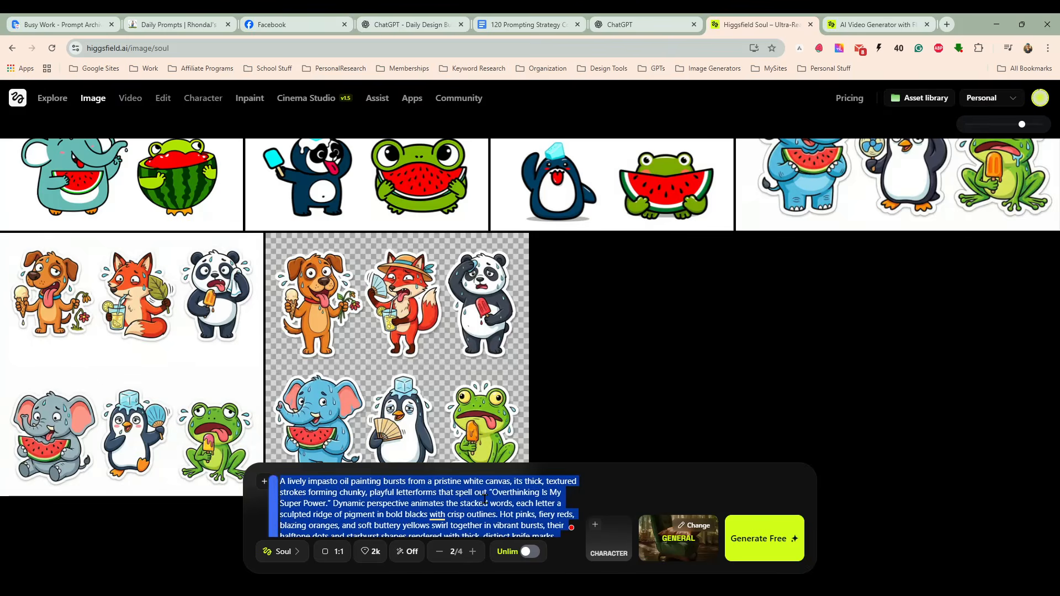
key(ctrl+v)
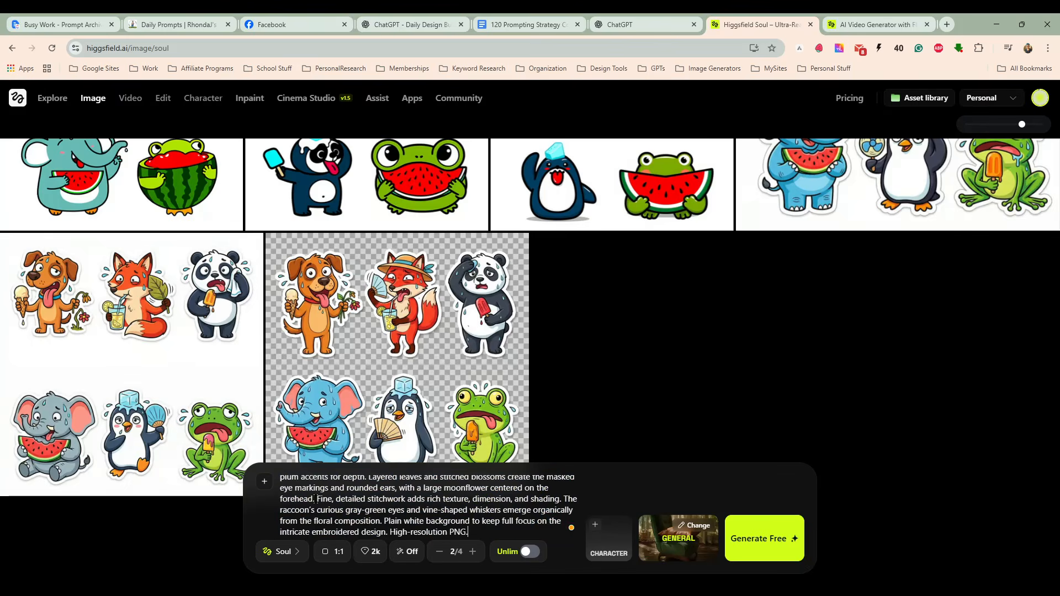
click(283, 552)
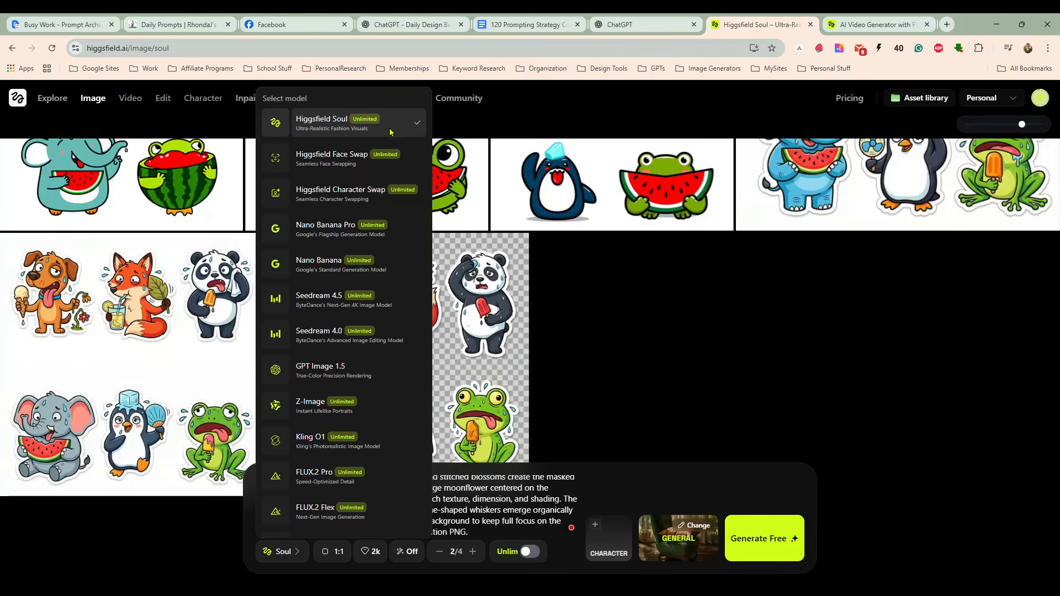
click(751, 545)
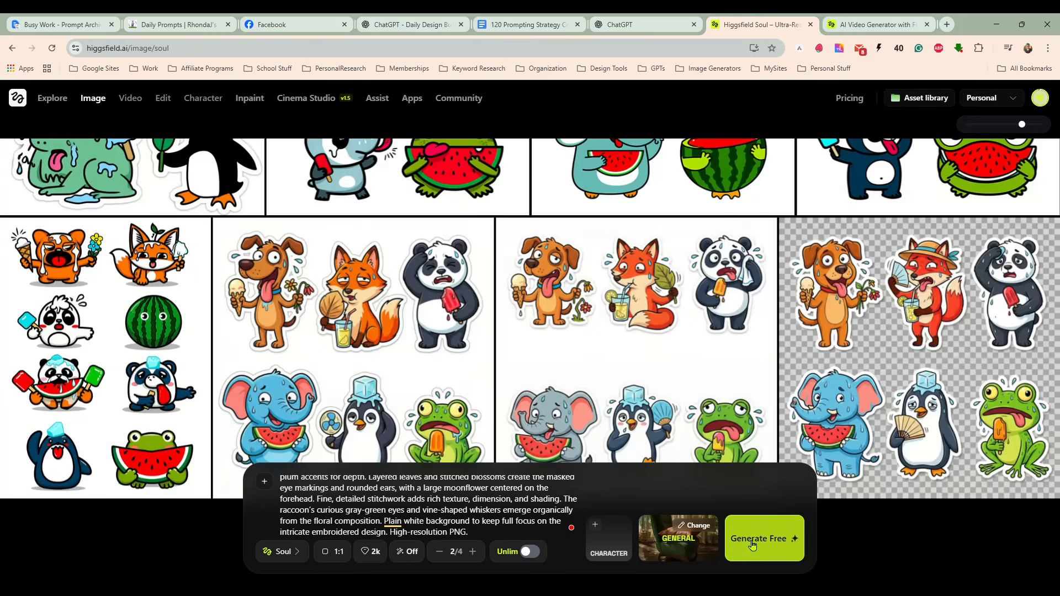
Check the aspect ratio and quality options for Soul, and turn unlimited generation on and off again.
click(337, 553)
click(337, 552)
click(371, 555)
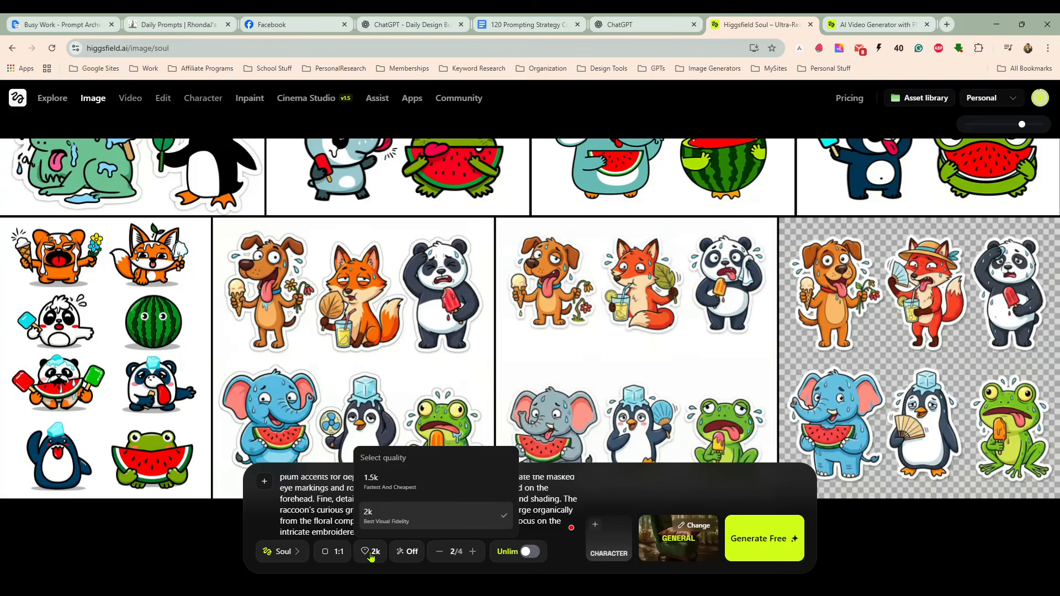
click(370, 554)
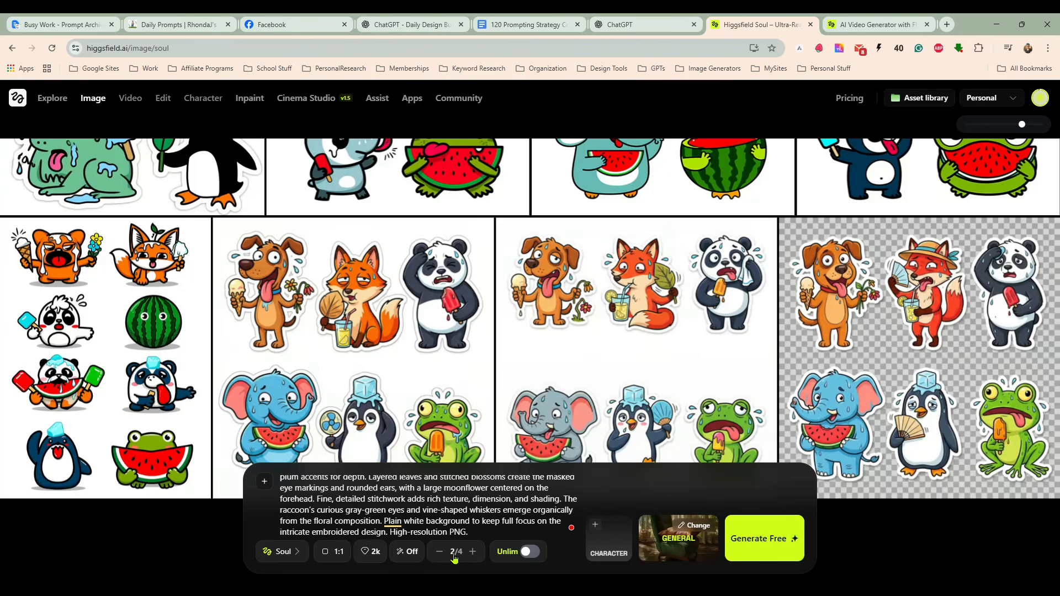
click(533, 552)
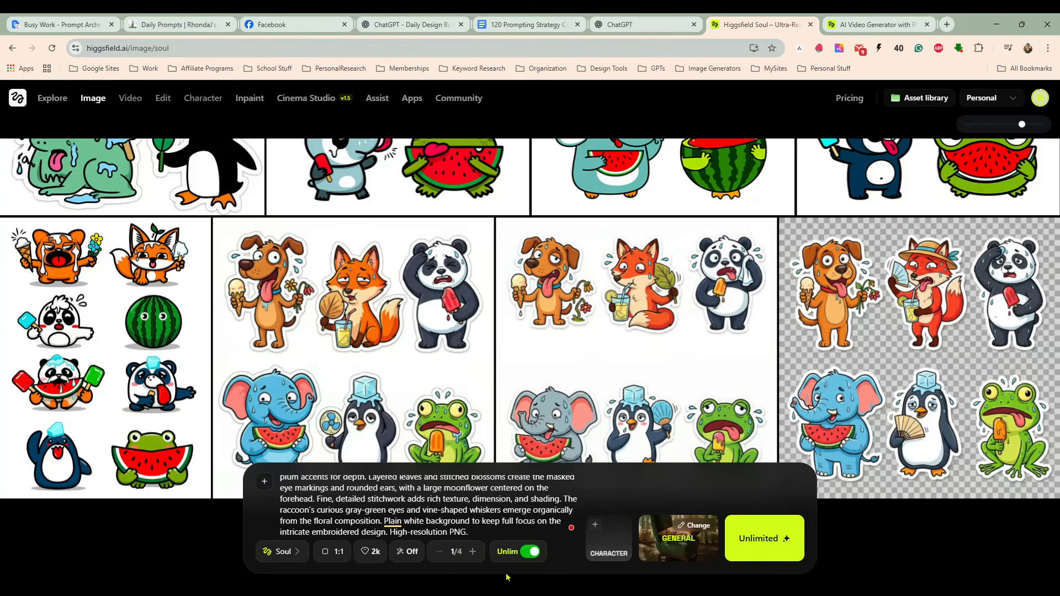
click(528, 552)
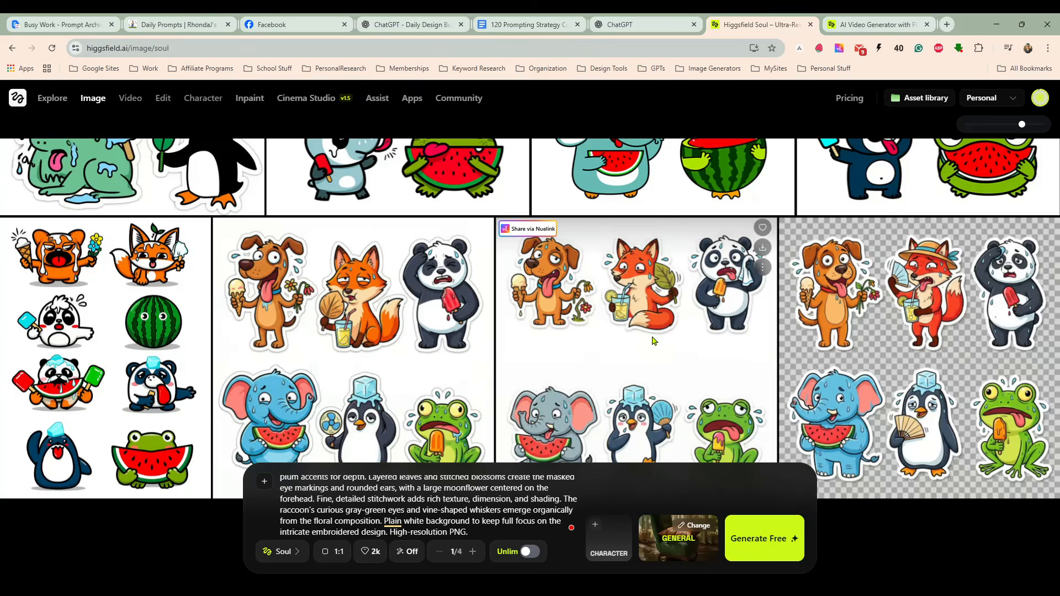
Go back to the newest images in the gallery and switch the generation model to Nano Banana.
scroll(588, 261, up, 6)
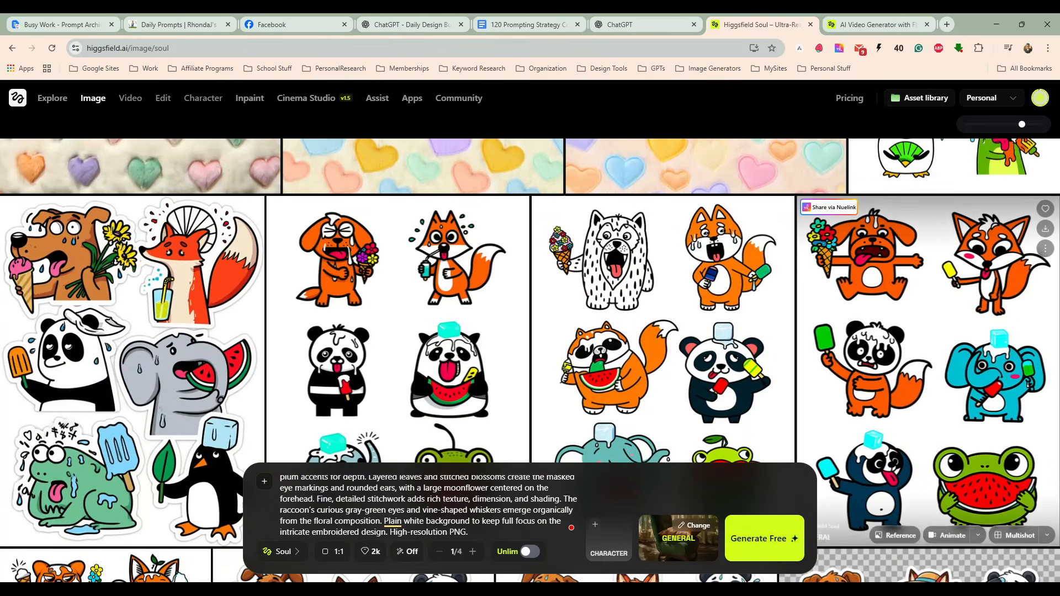
scroll(1044, 248, up, 5)
scroll(1043, 248, up, 10)
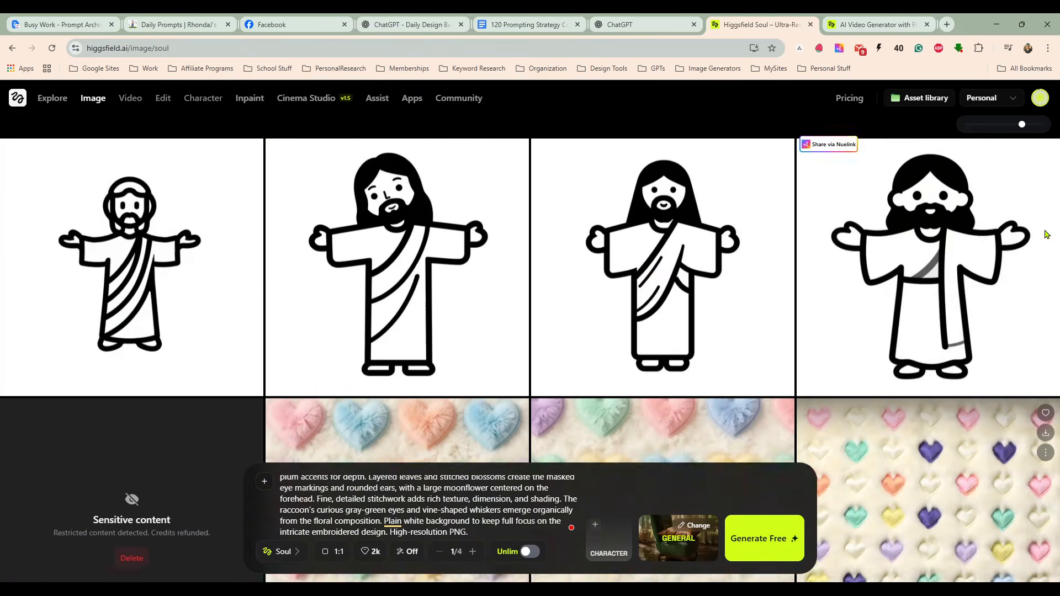
scroll(1048, 195, up, 12)
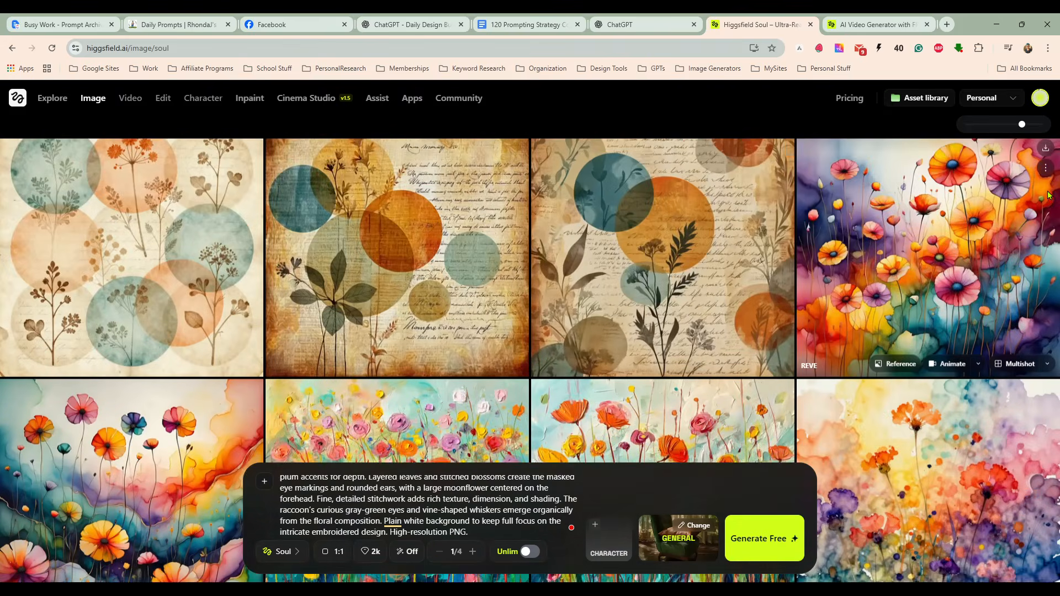
scroll(1049, 194, up, 12)
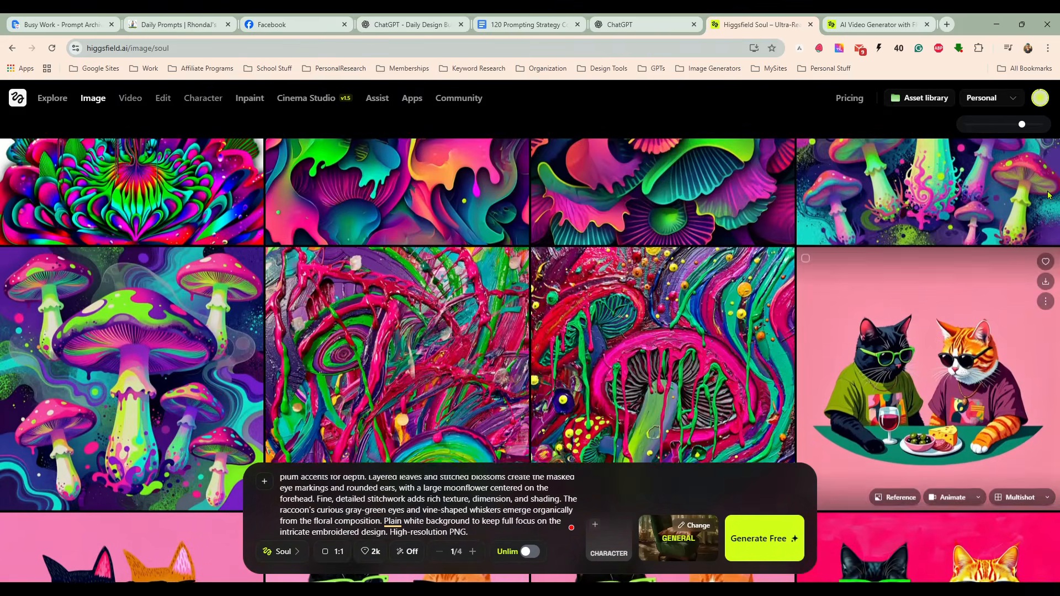
scroll(979, 210, up, 12)
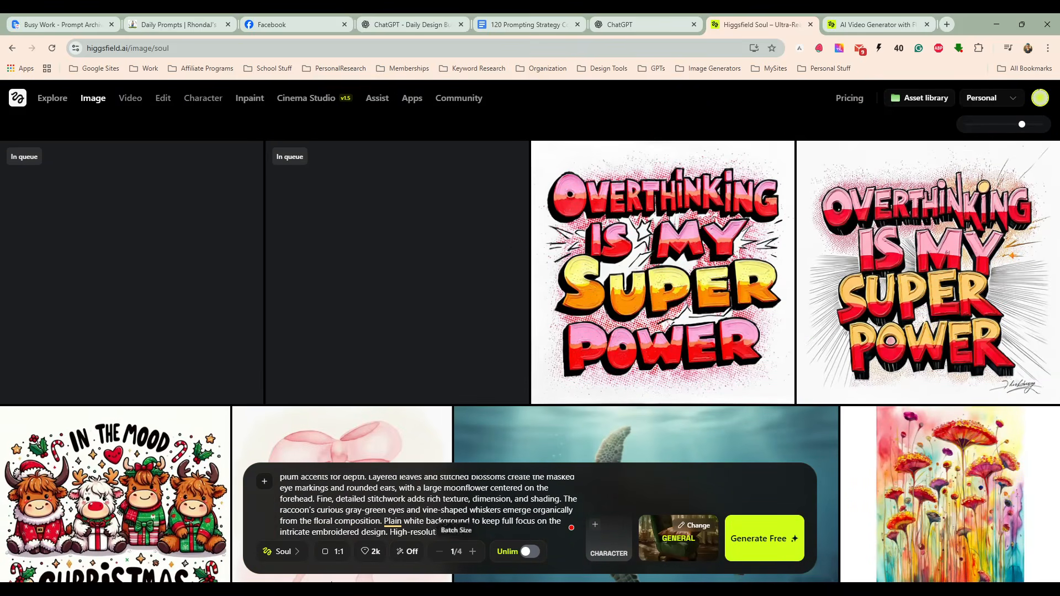
click(281, 552)
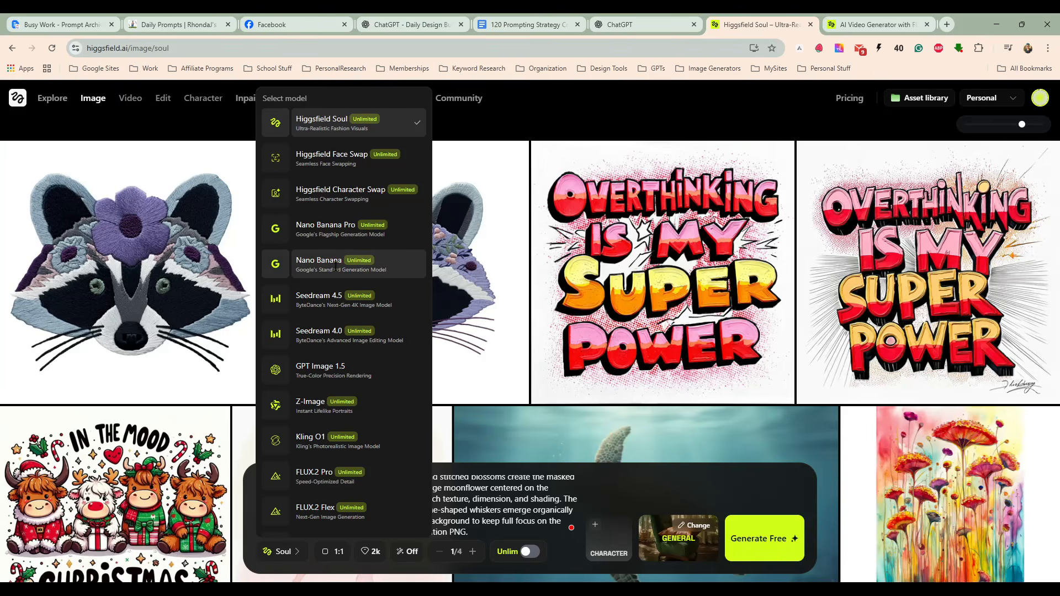
click(335, 267)
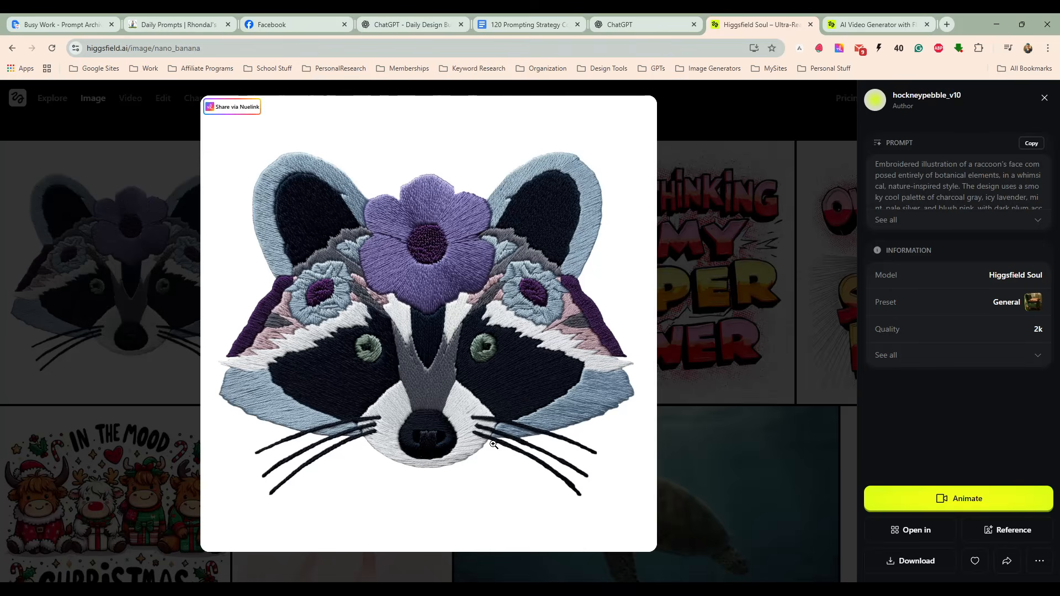
View the two newly generated raccoon images at full size and close them.
click(1045, 99)
click(398, 268)
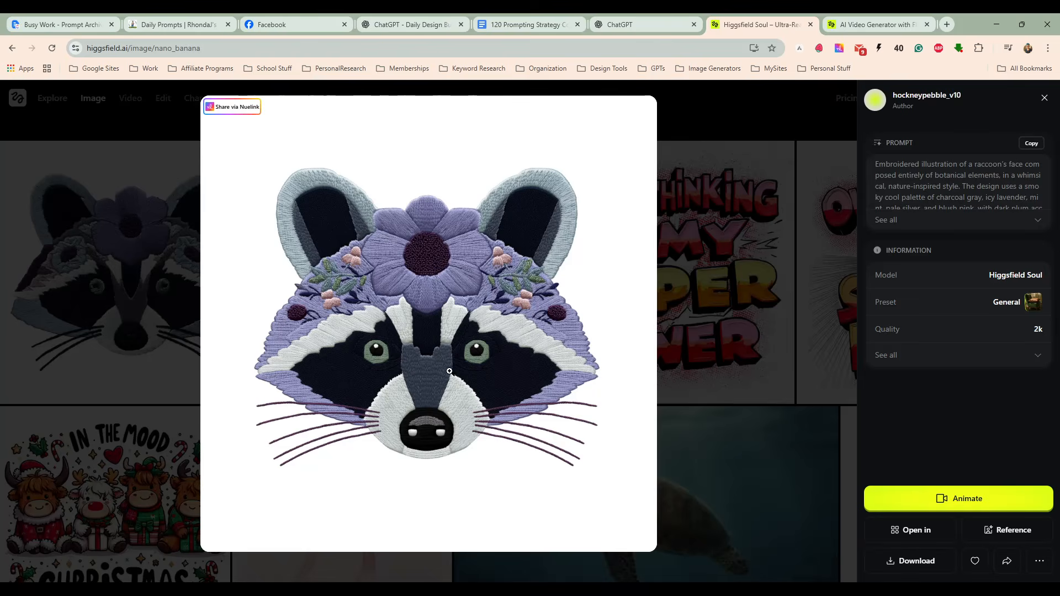
click(1044, 98)
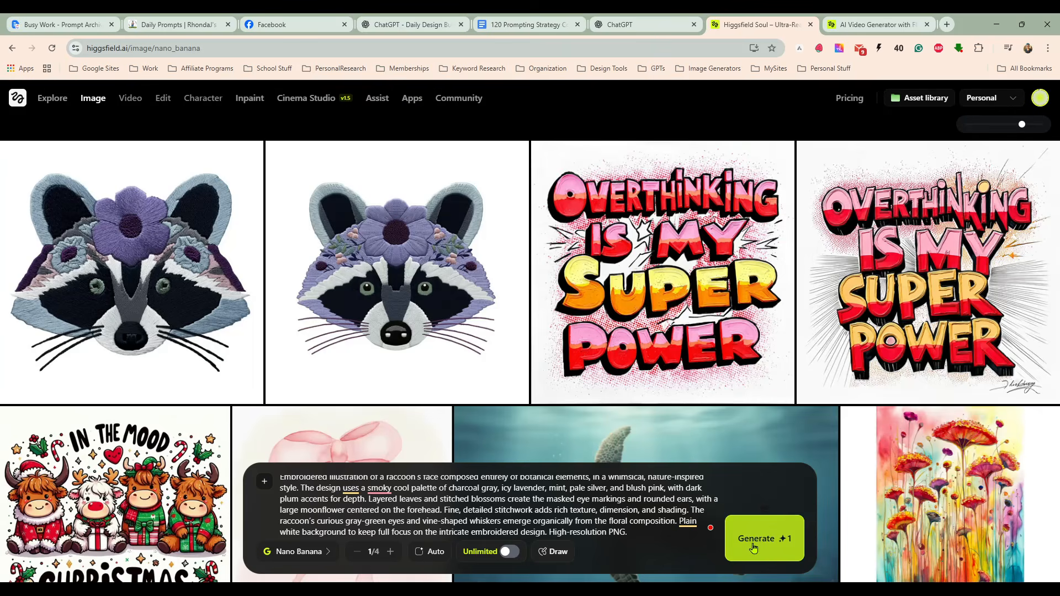
Switch the model to Z-Image, turn on unlimited generation, and generate one image from the raccoon prompt.
click(298, 552)
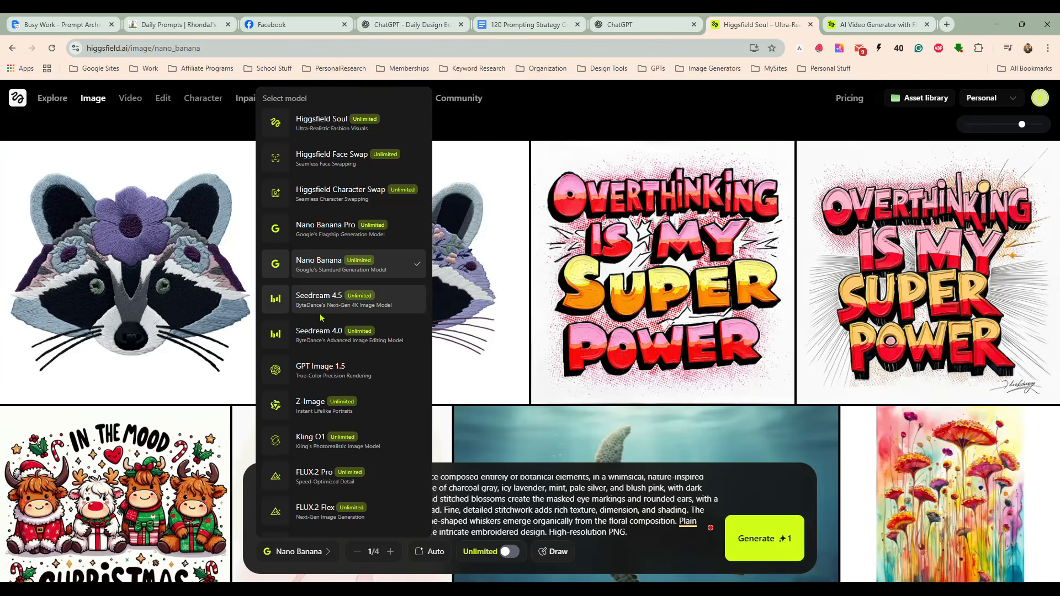
scroll(378, 359, down, 2)
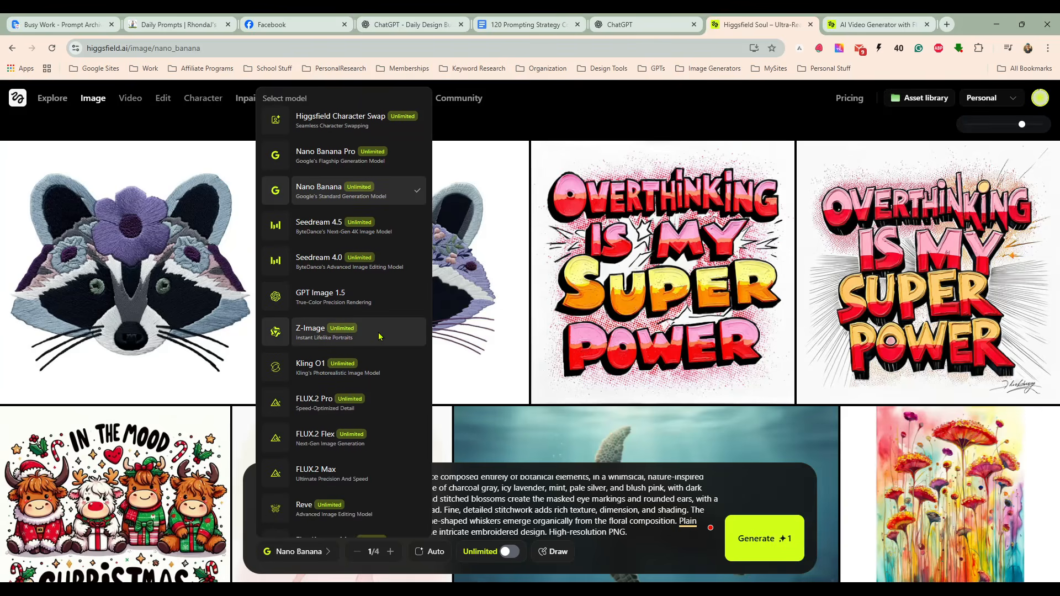
click(385, 338)
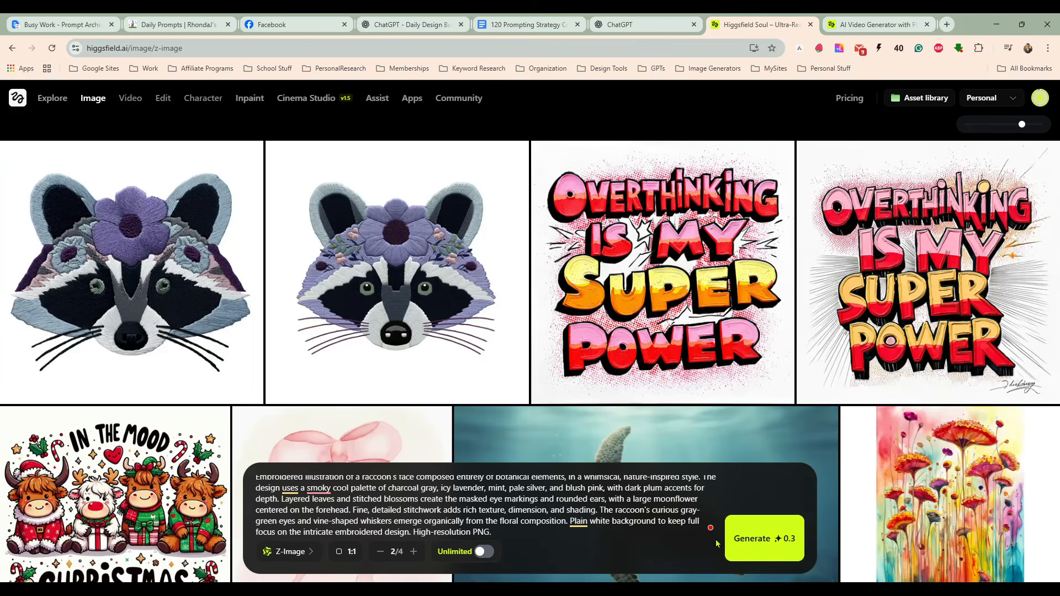
click(485, 552)
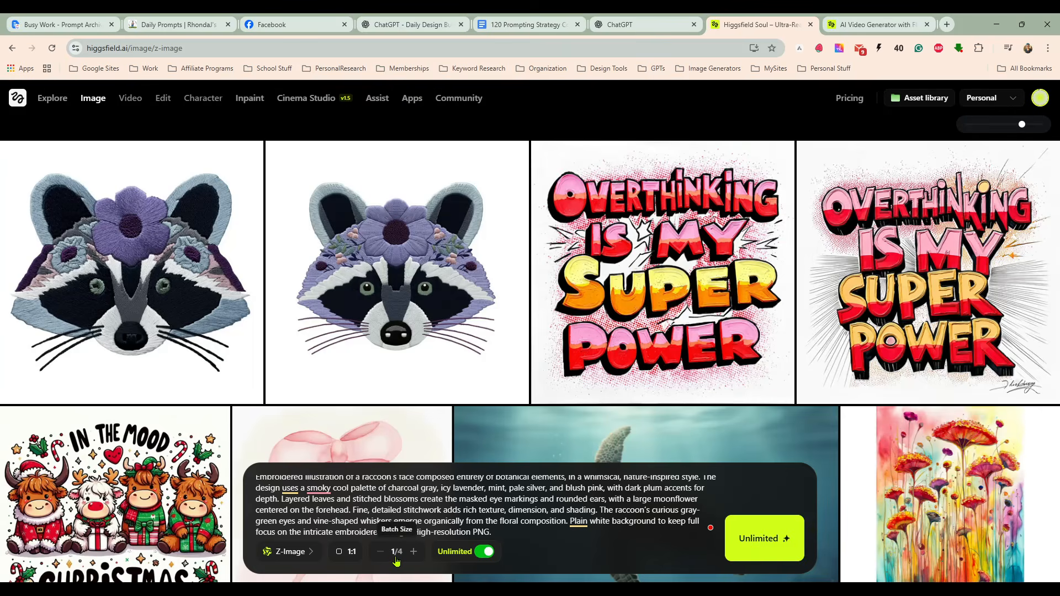
click(765, 540)
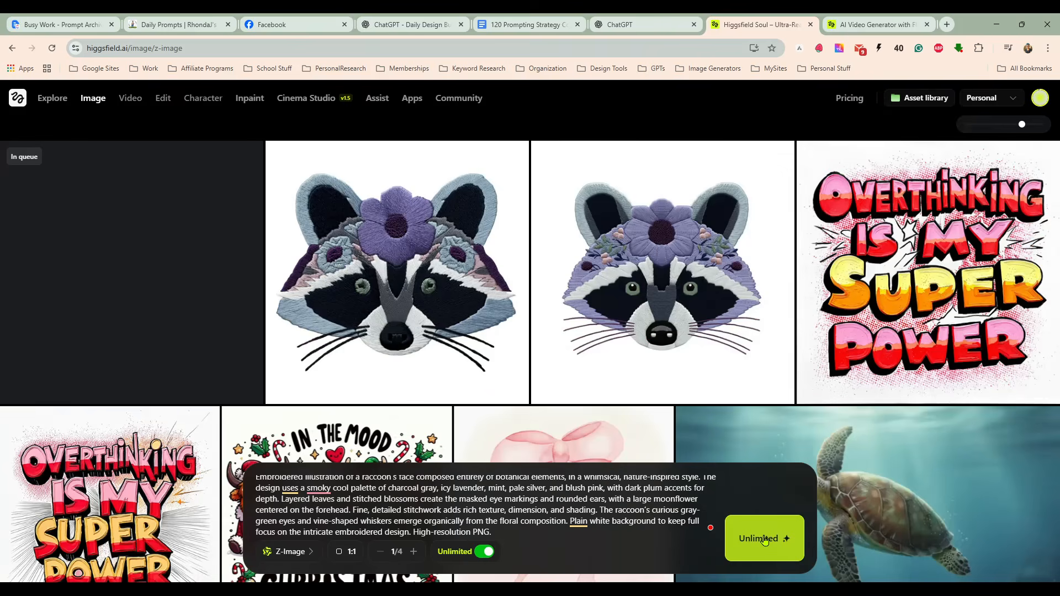
Open the account's subscription settings to check the remaining monthly credits.
click(1040, 98)
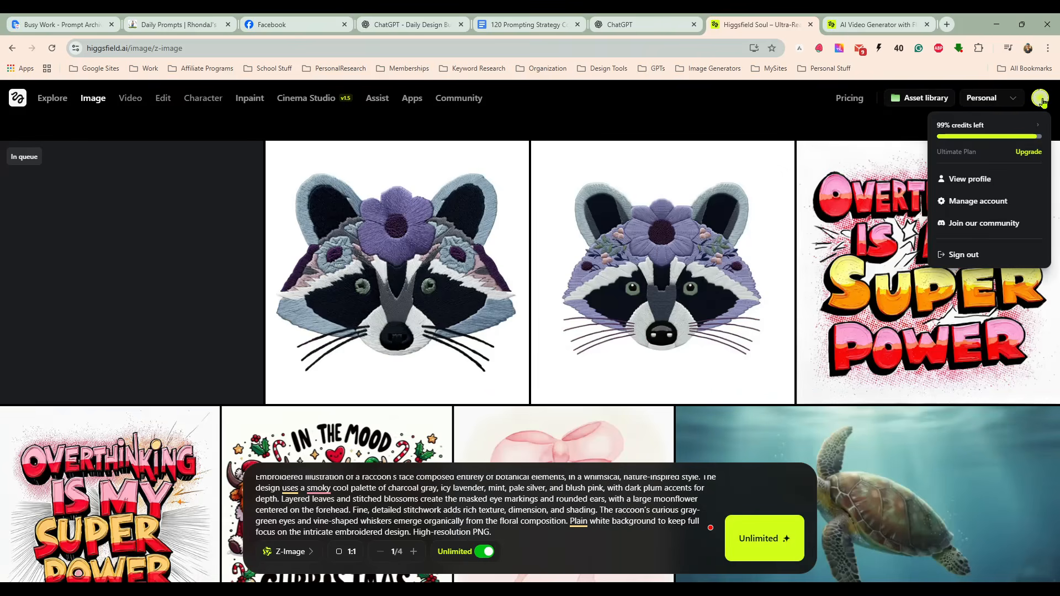
click(983, 139)
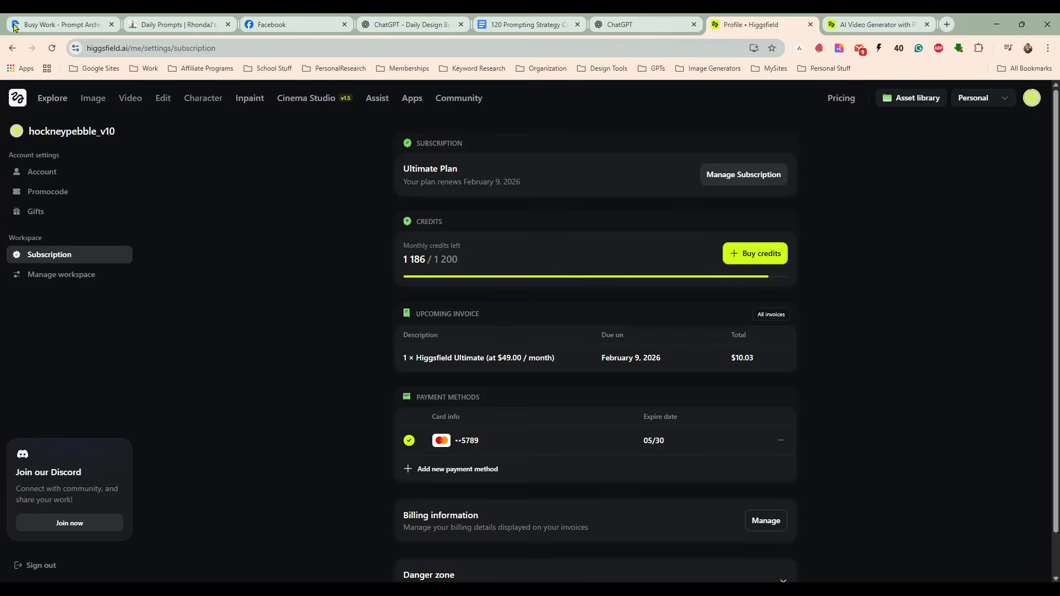
Return to the image generator, switch the model to Reve, and generate one raccoon image with unlimited generation on.
click(12, 50)
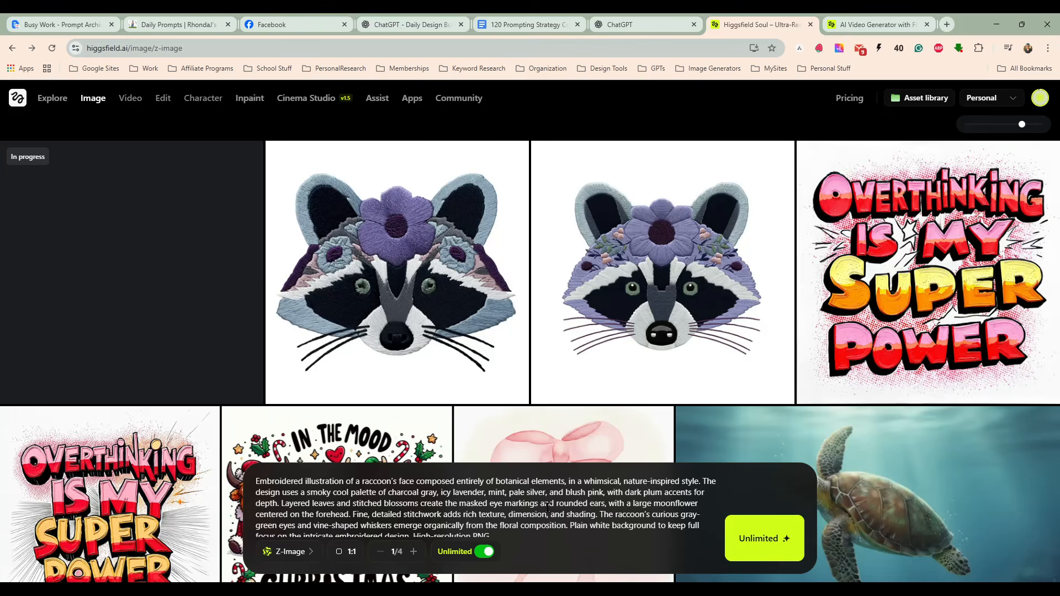
click(290, 552)
scroll(389, 414, down, 3)
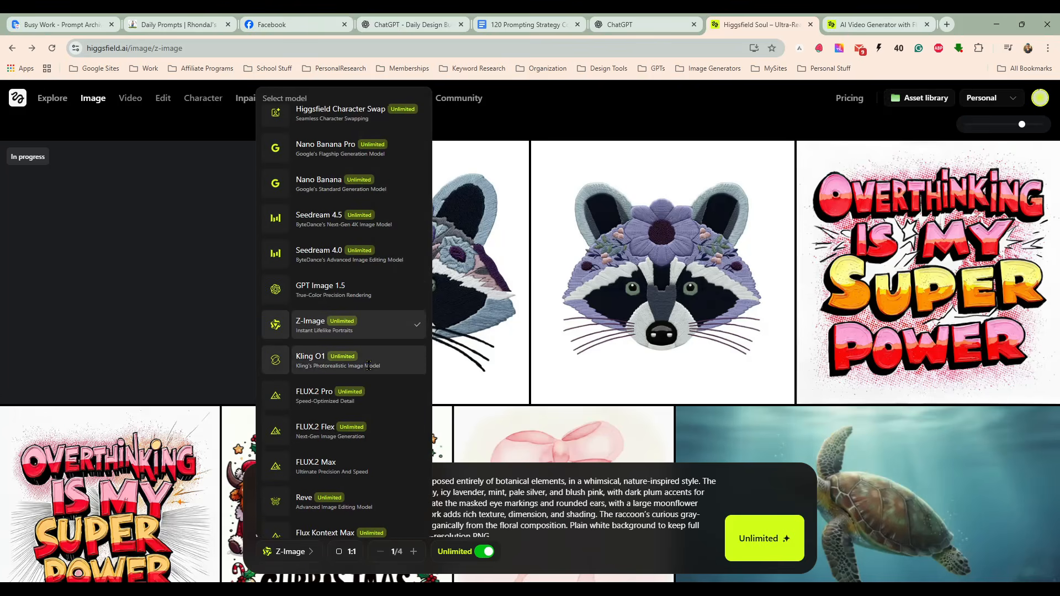
scroll(390, 414, down, 1)
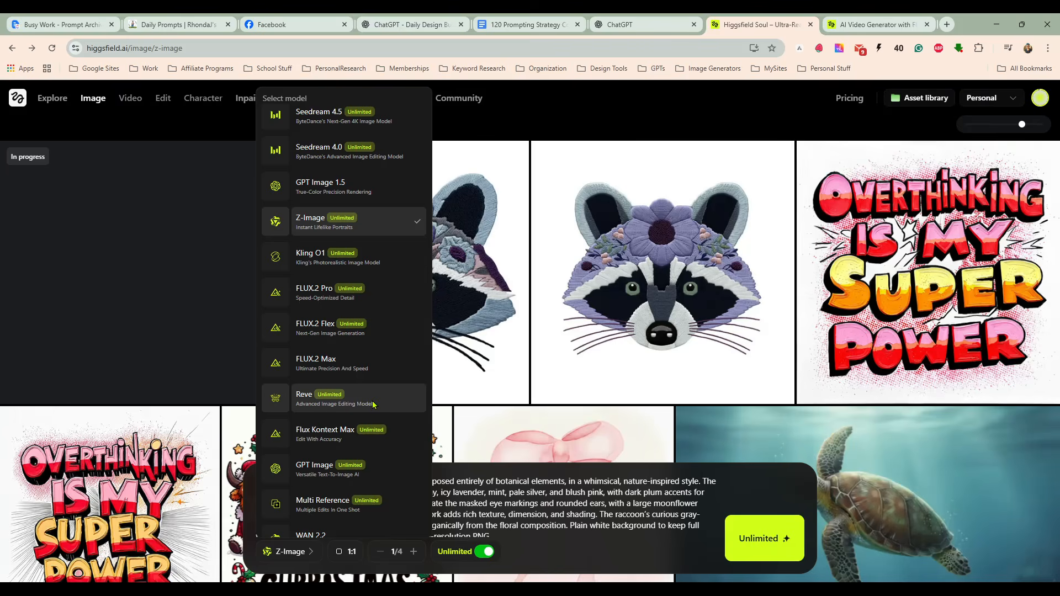
click(373, 404)
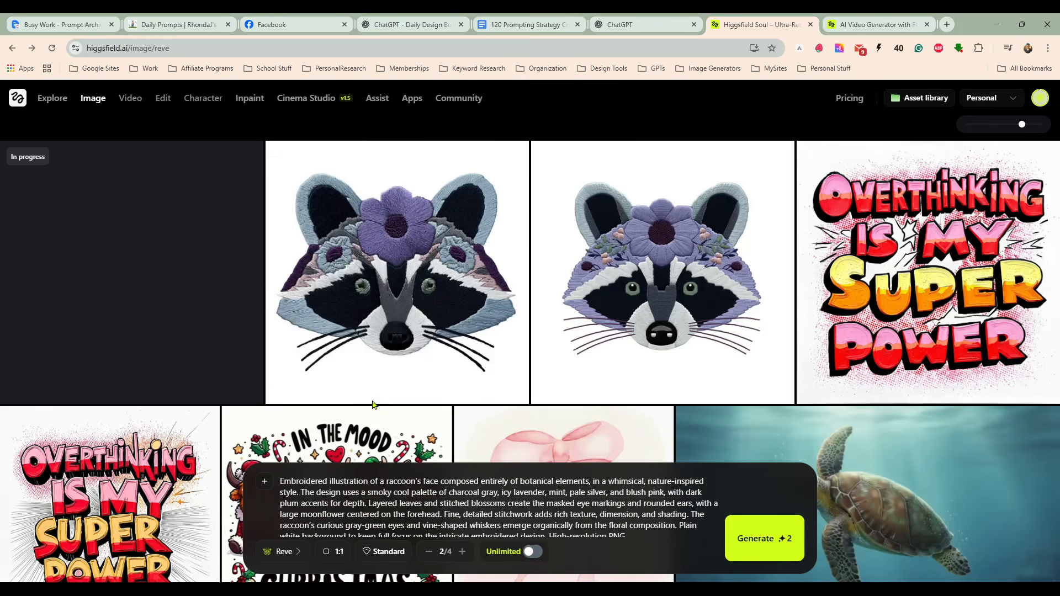
click(428, 551)
click(532, 552)
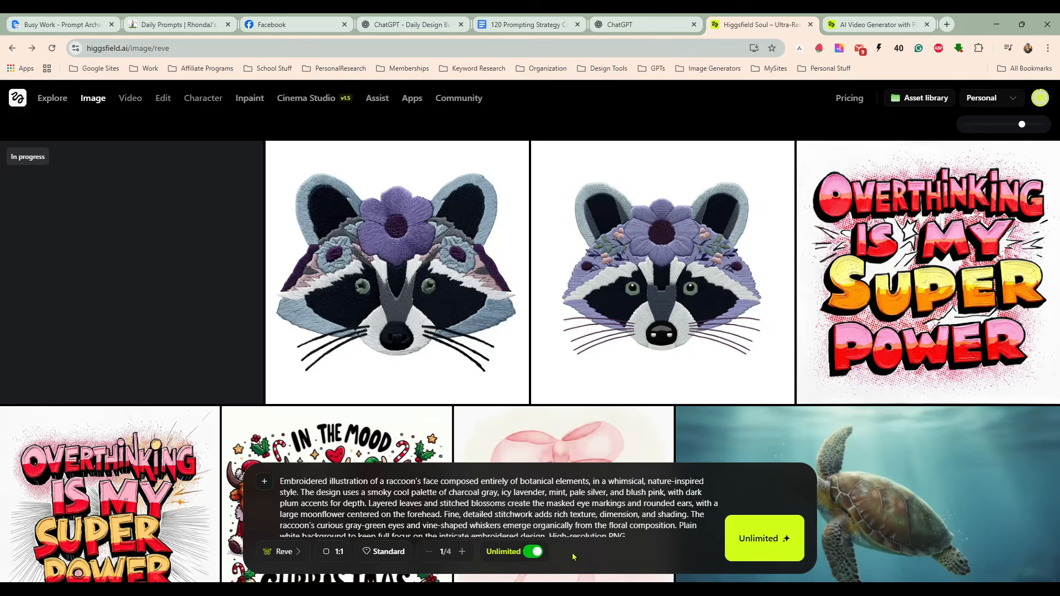
click(759, 541)
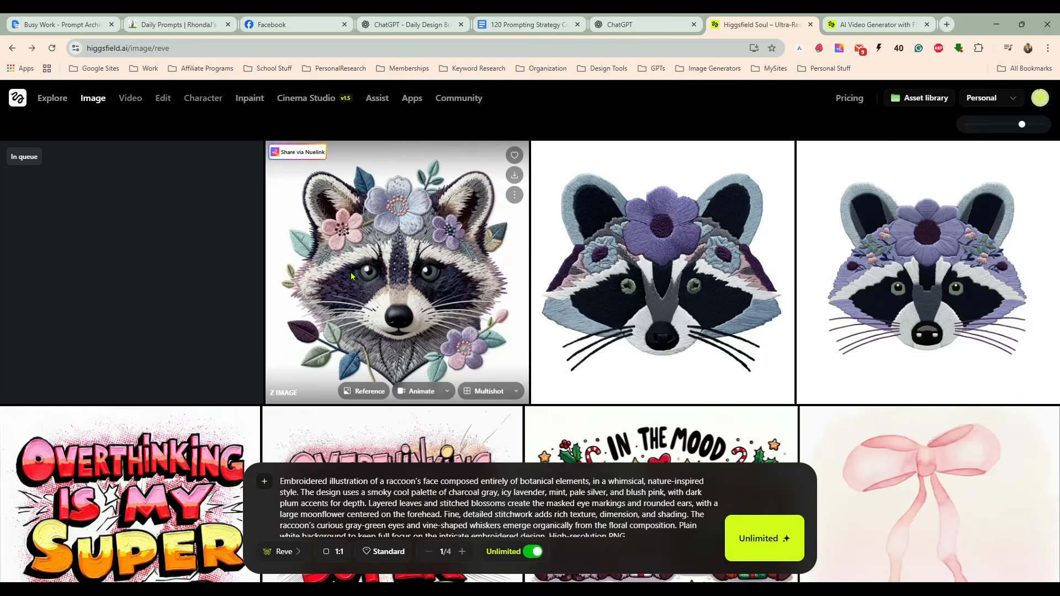
View the newly generated Z-Image raccoon at full size and close it.
click(400, 291)
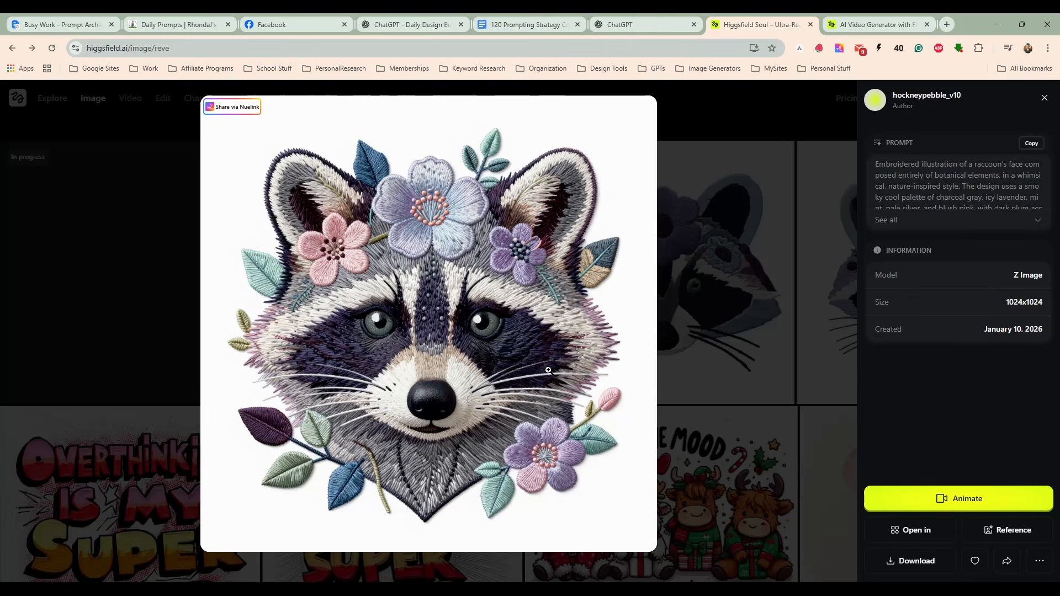
click(1044, 98)
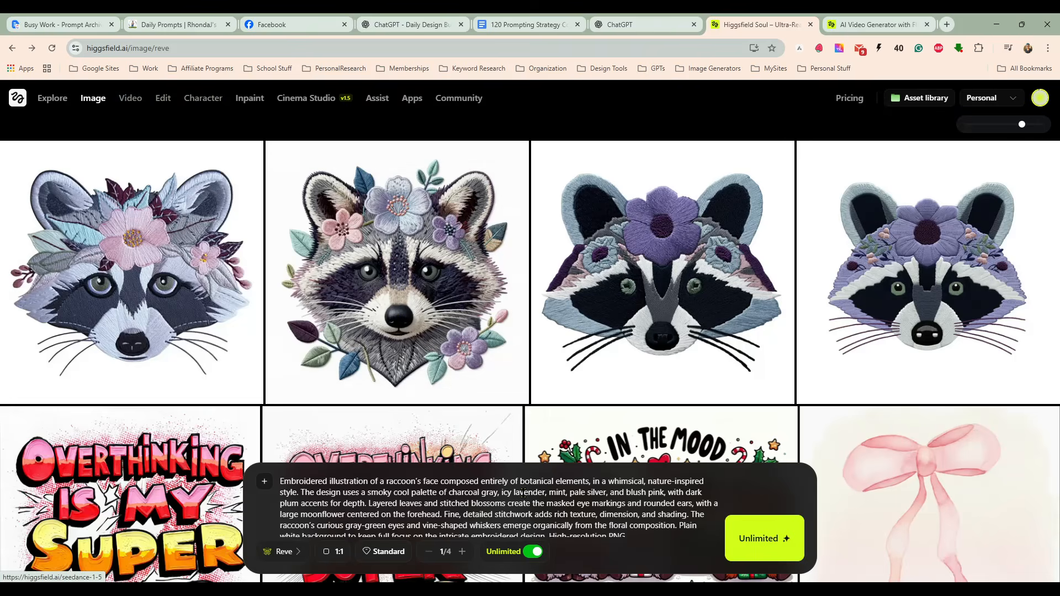
Switch the model back to Z-Image, set the image count to 4, and generate from the raccoon prompt.
click(285, 551)
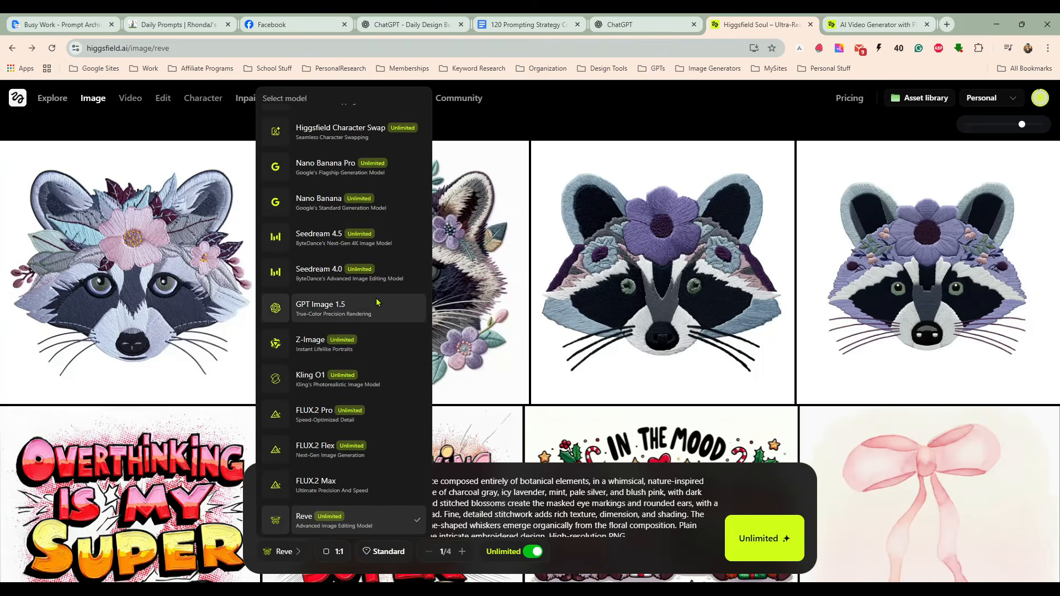
scroll(375, 205, up, 2)
scroll(378, 265, down, 1)
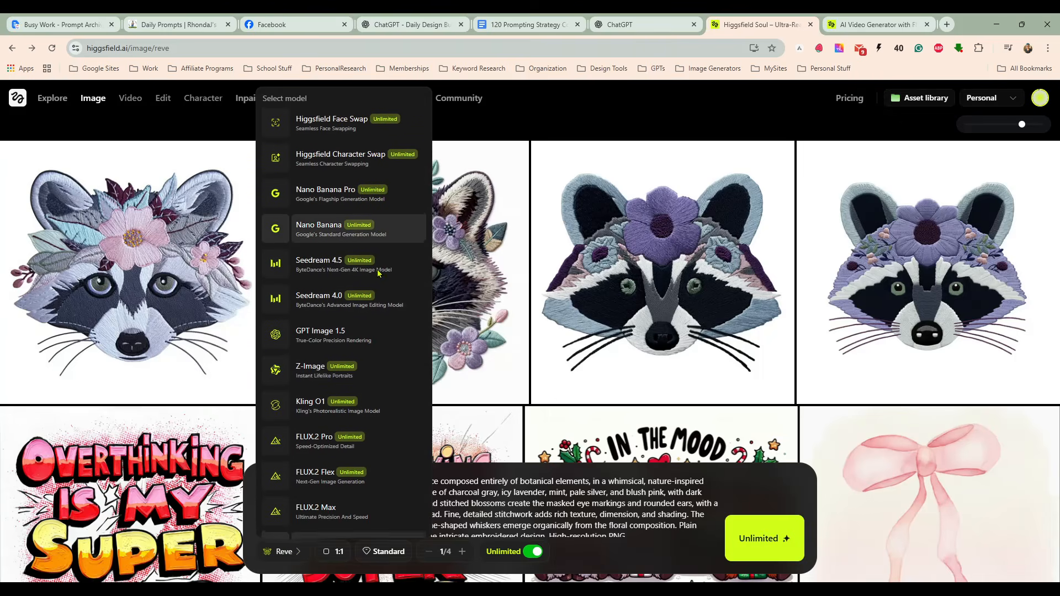
click(379, 371)
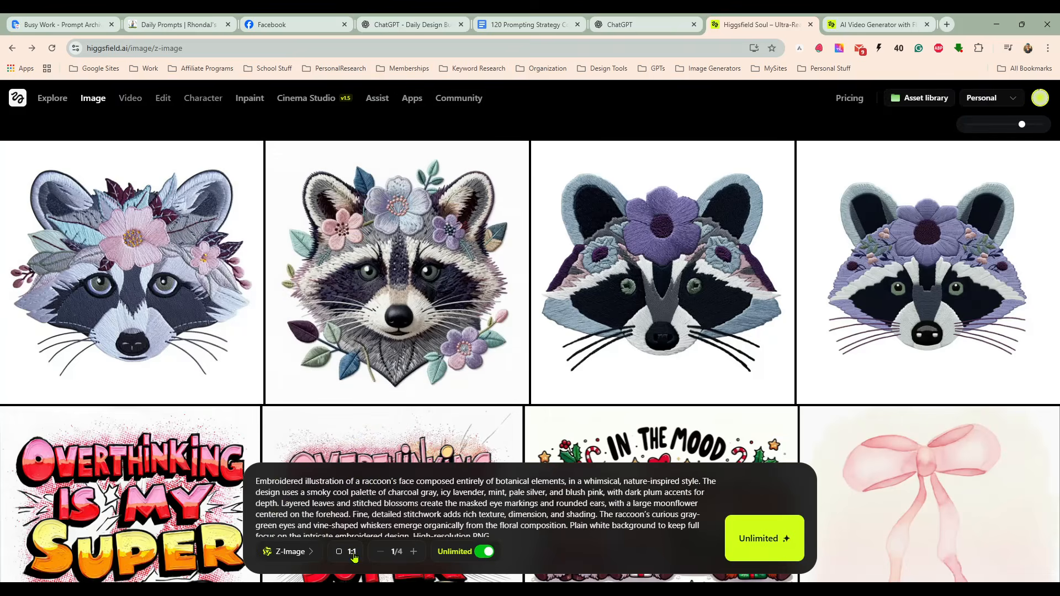
click(414, 552)
click(413, 551)
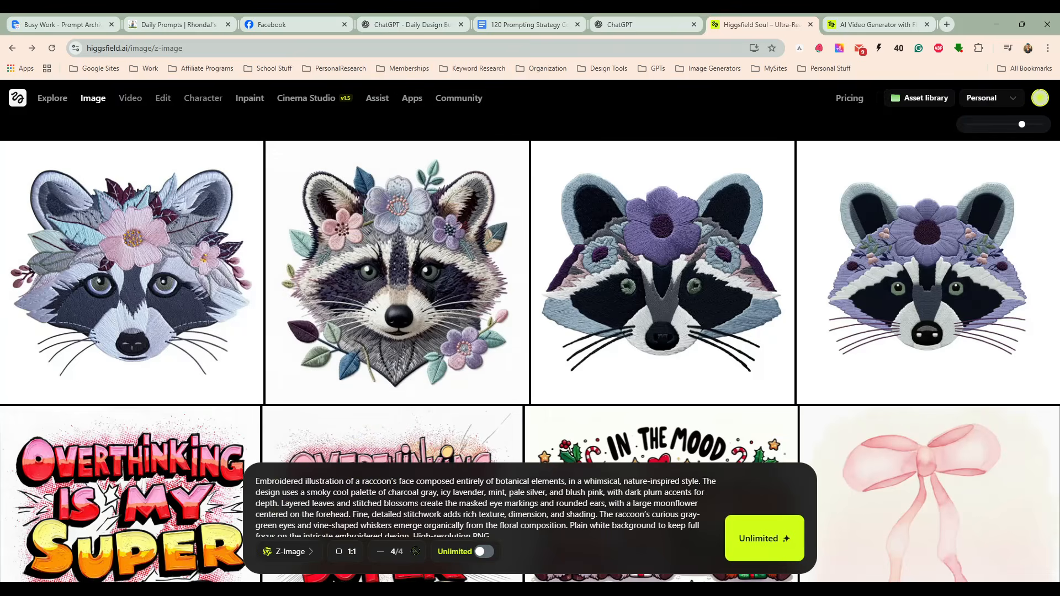
click(757, 539)
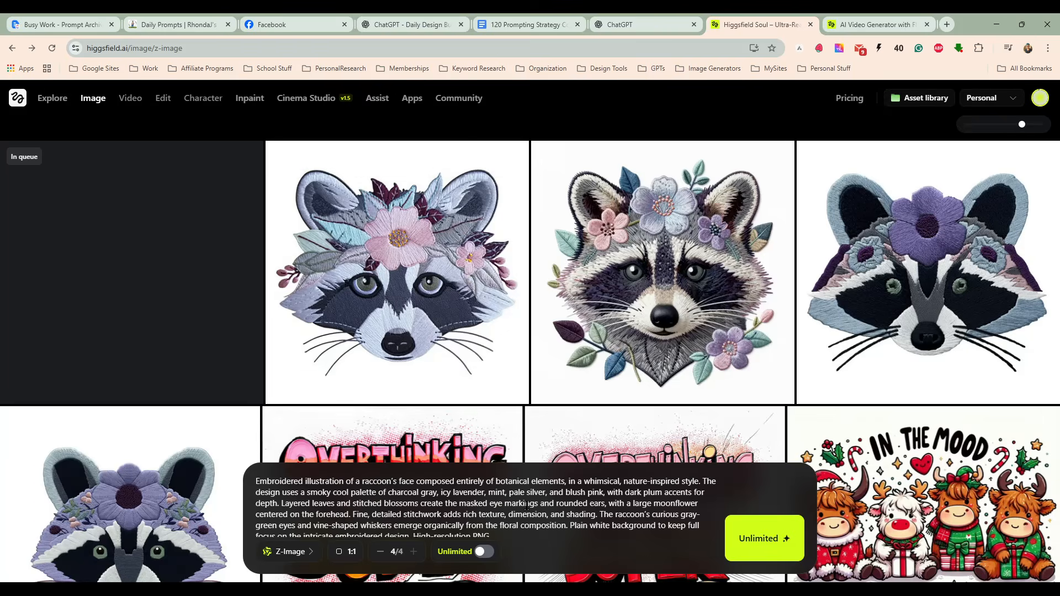
View the new Reve raccoon image at full size and close it.
click(420, 292)
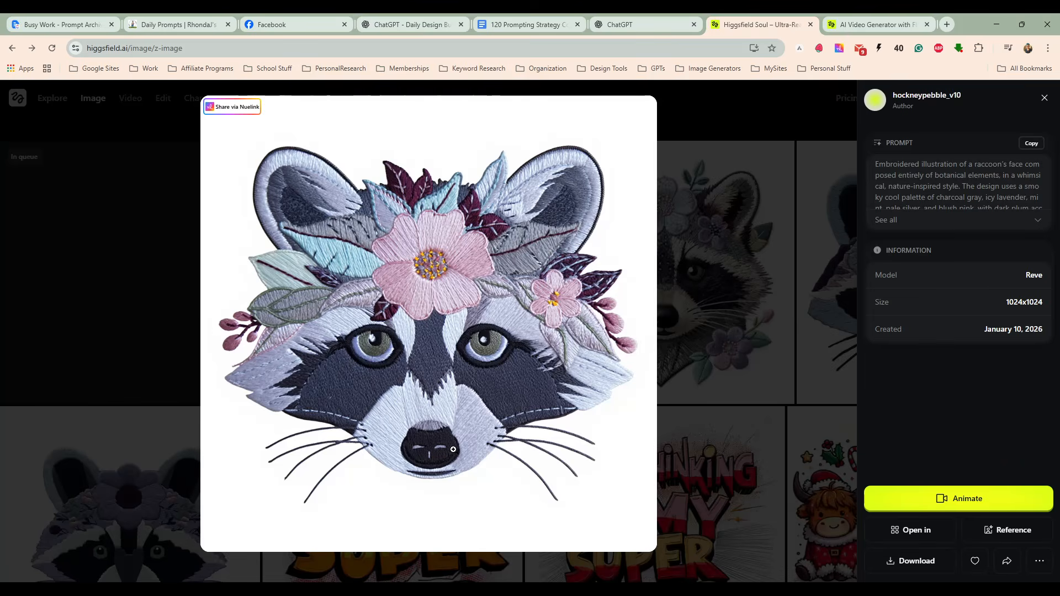
click(1044, 99)
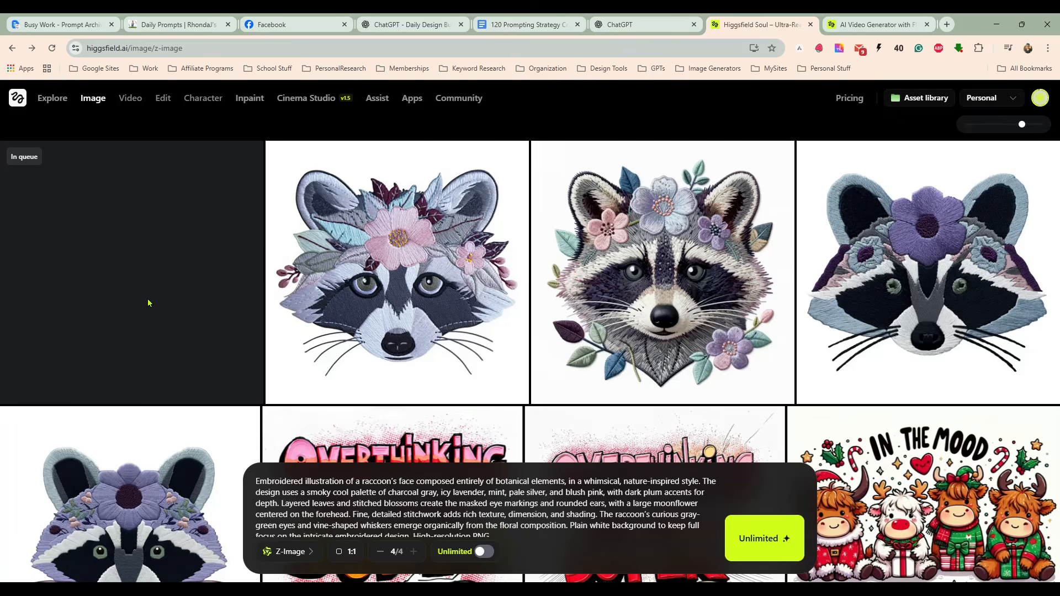
click(291, 554)
scroll(365, 424, down, 2)
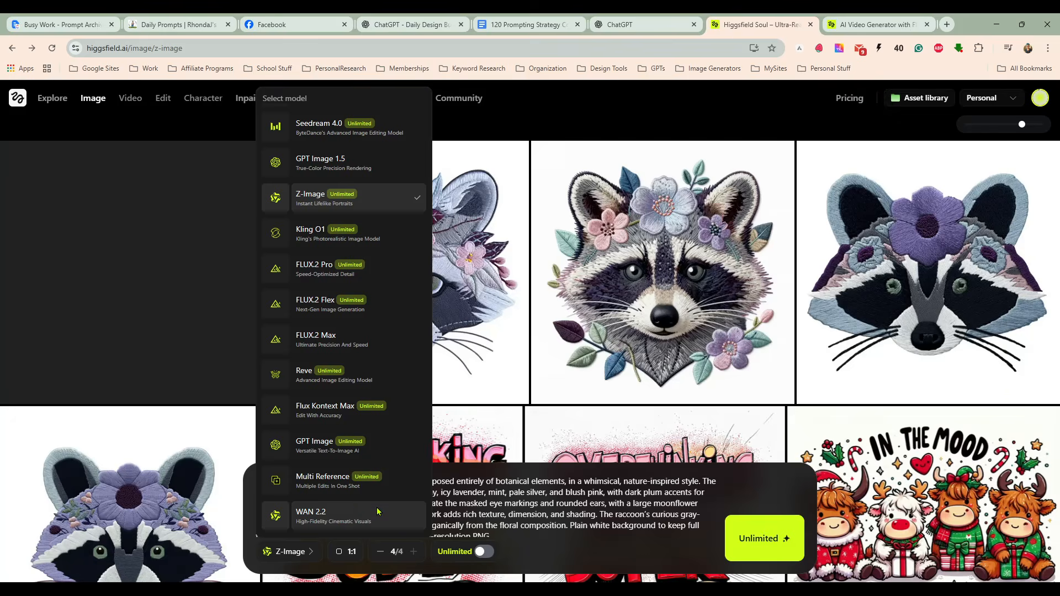
click(183, 242)
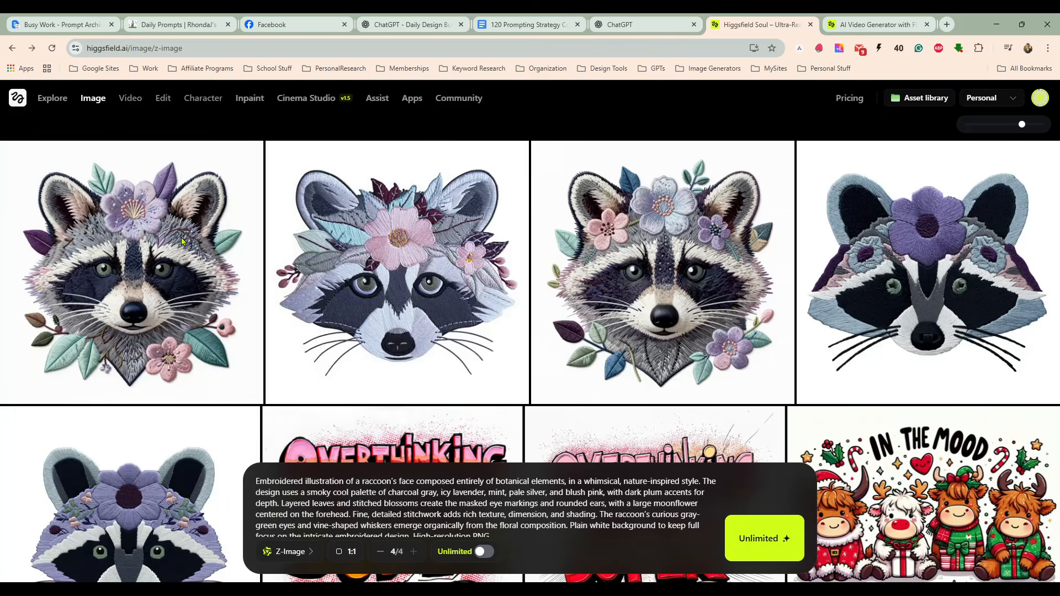
Send the newest Z-Image raccoon to animation and enter the video prompt "have the raccoon turning it's head slowly".
click(182, 241)
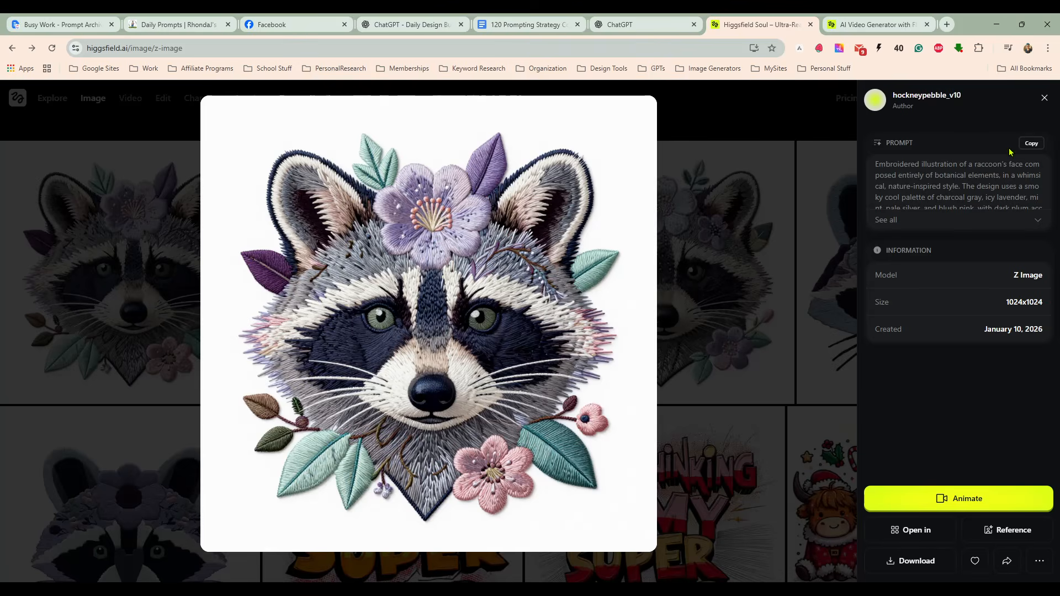
click(943, 499)
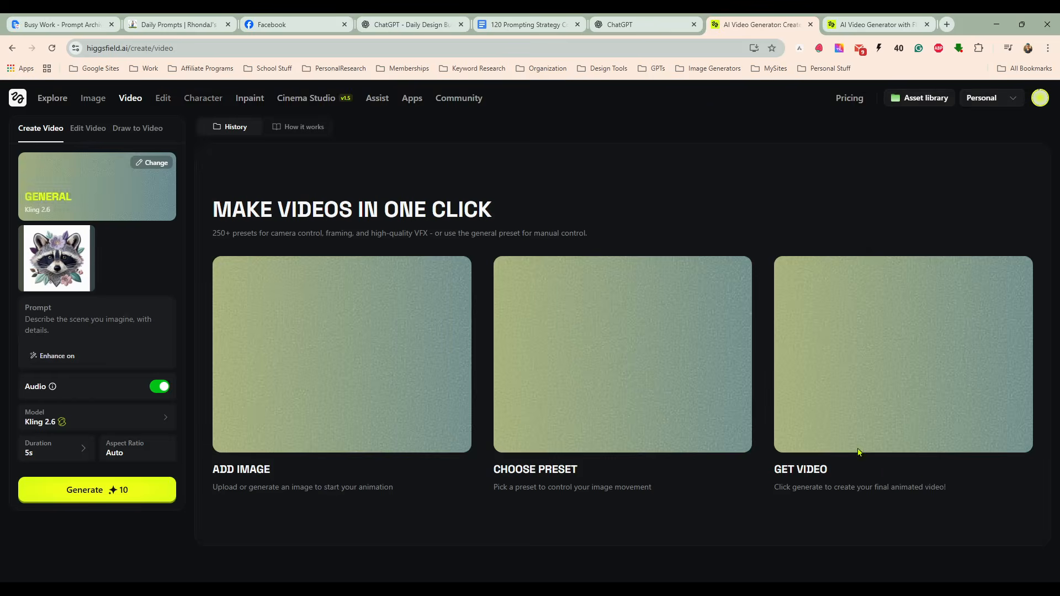
click(111, 323)
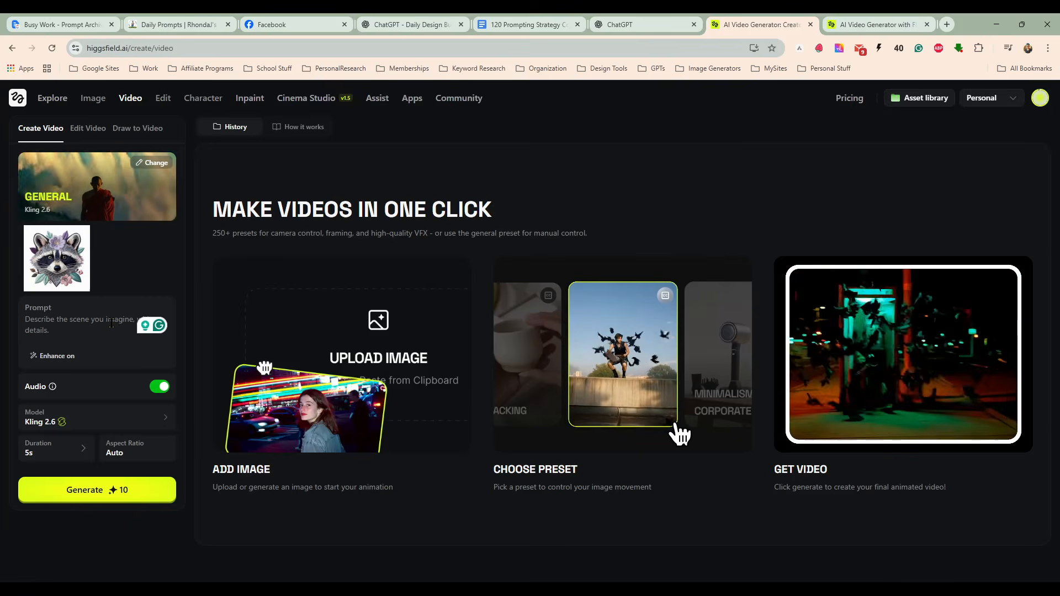
text(ju)
key(BackSpace)
text(ha)
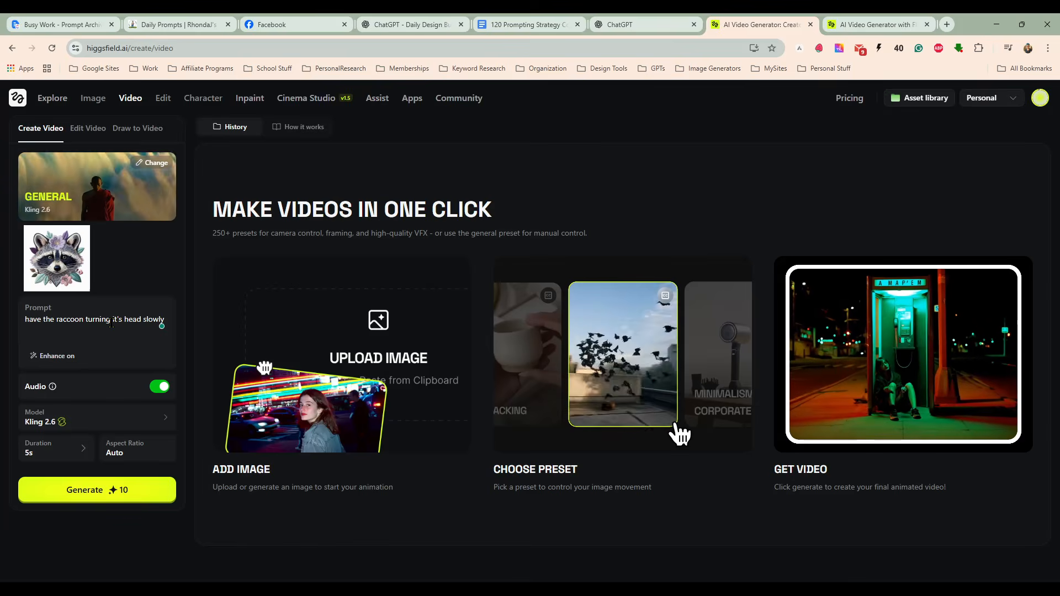
Generate the 5-second, 720p raccoon video with the Seedance Pro Fast model and play the result.
click(94, 493)
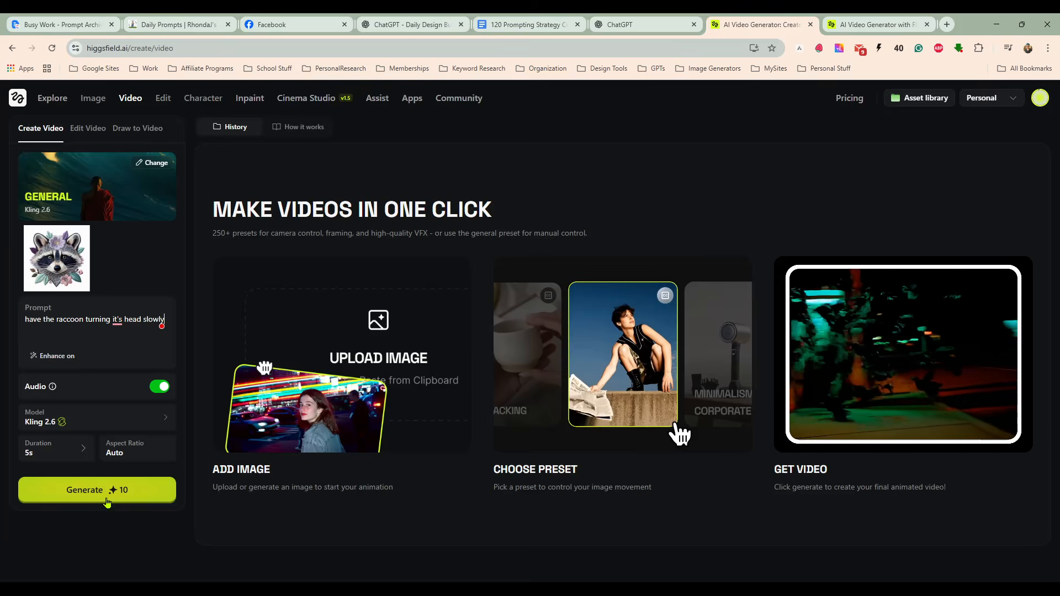
click(101, 420)
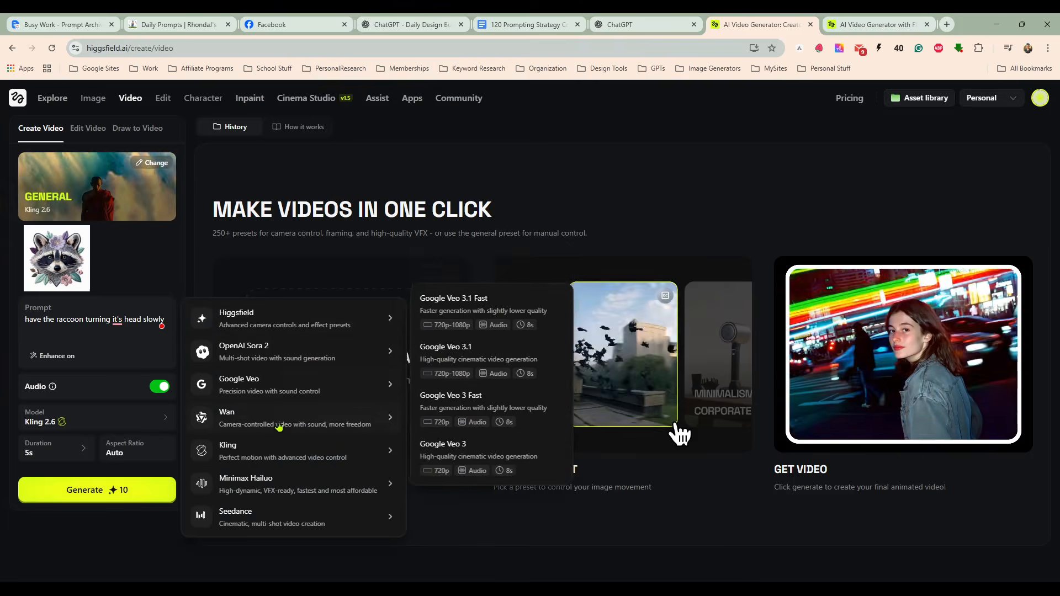
mouse_move(269, 320)
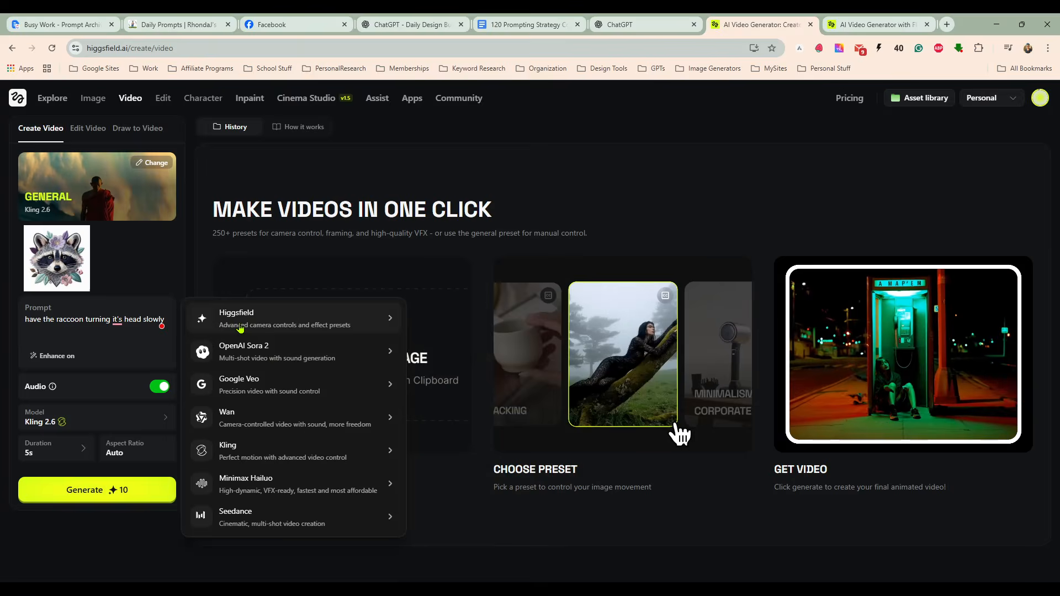
click(92, 496)
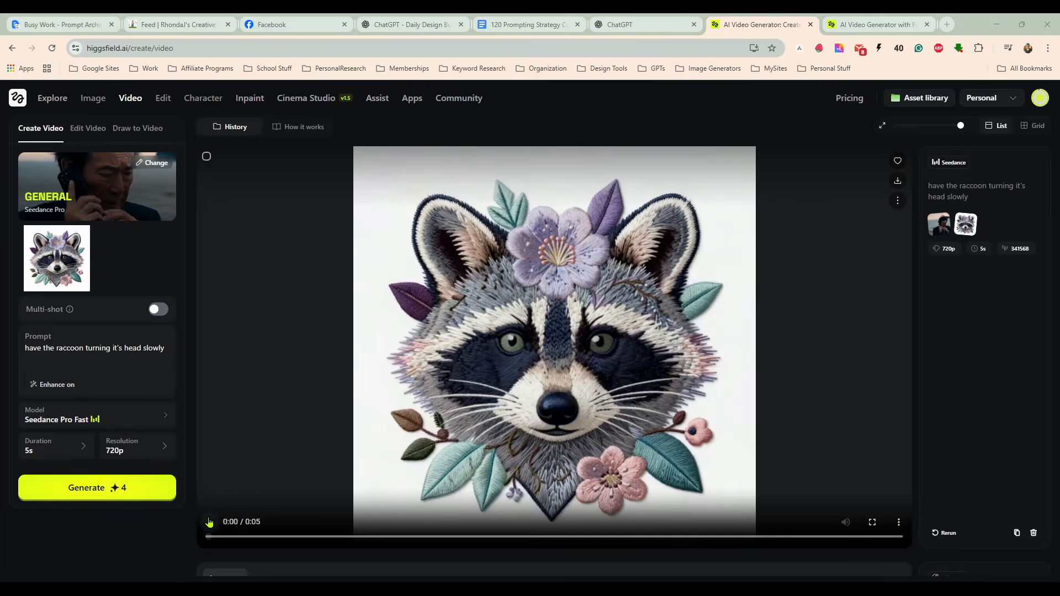
click(210, 522)
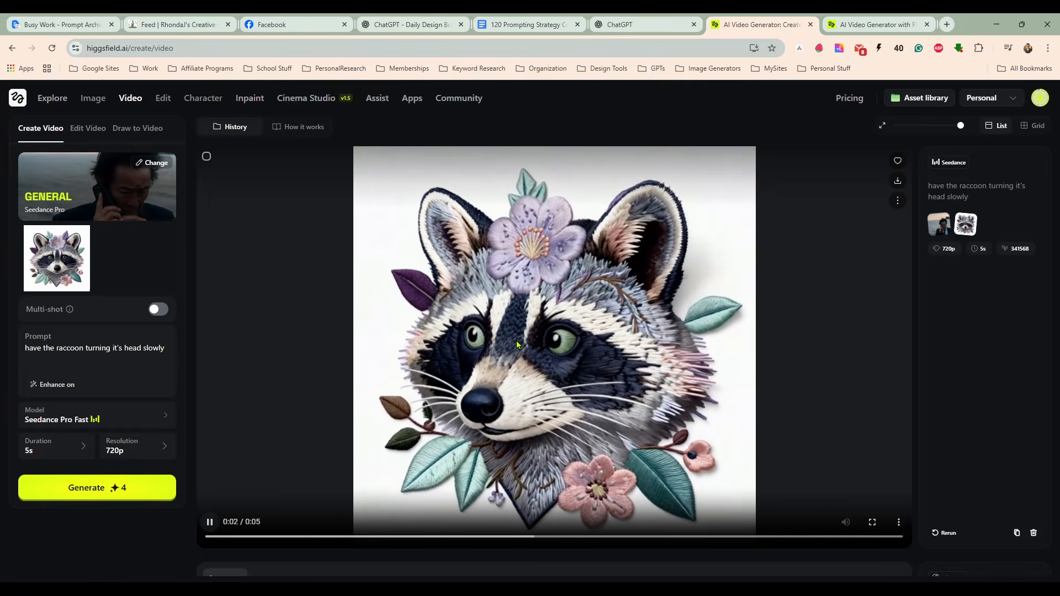
Return to the image generator and open the "12/27 - Reflections" post in the community site's Daily Prompts.
click(97, 100)
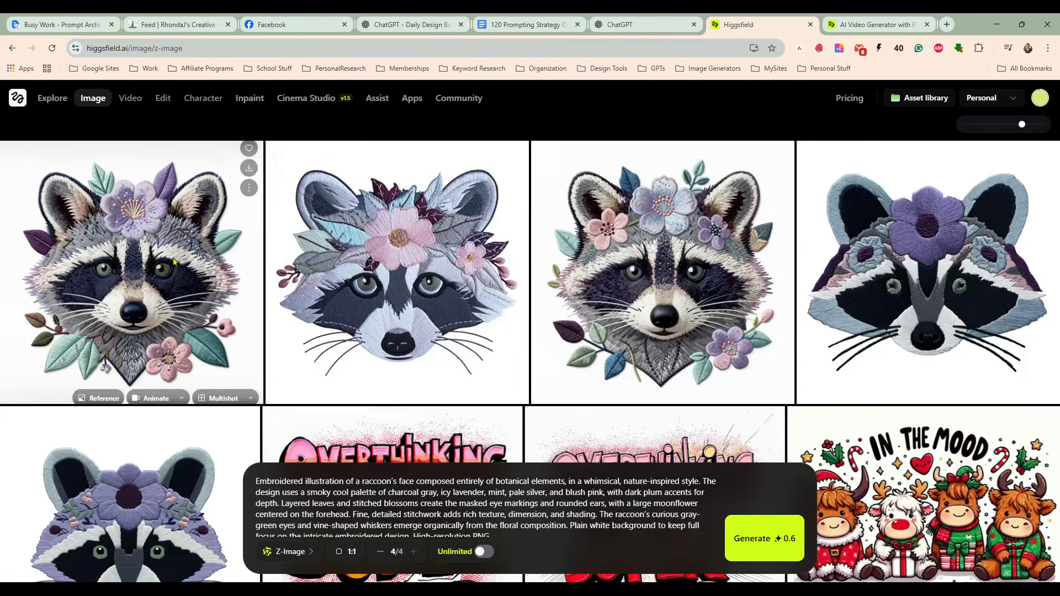
click(178, 24)
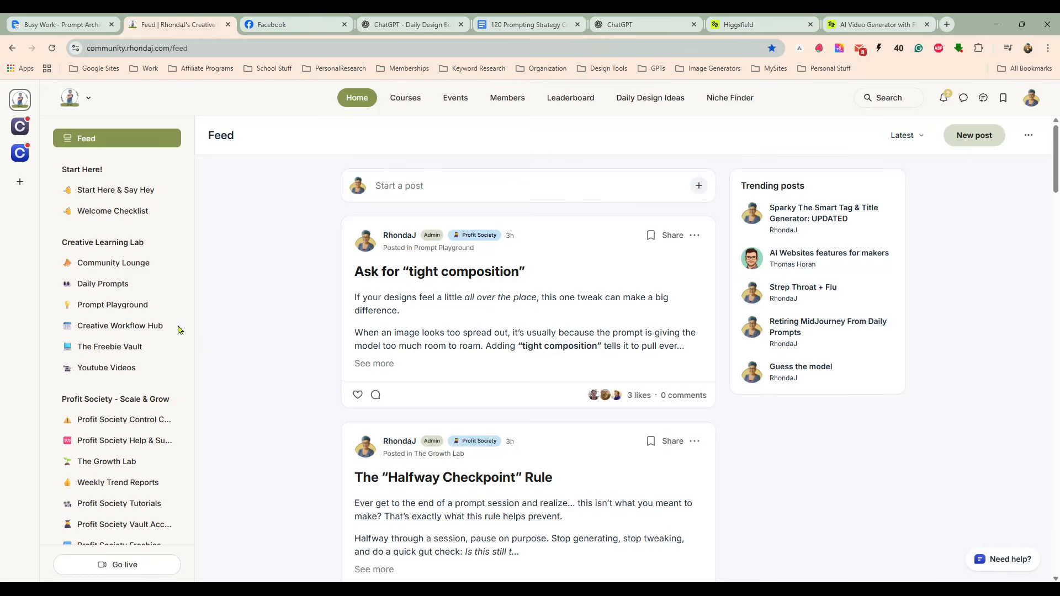
click(132, 284)
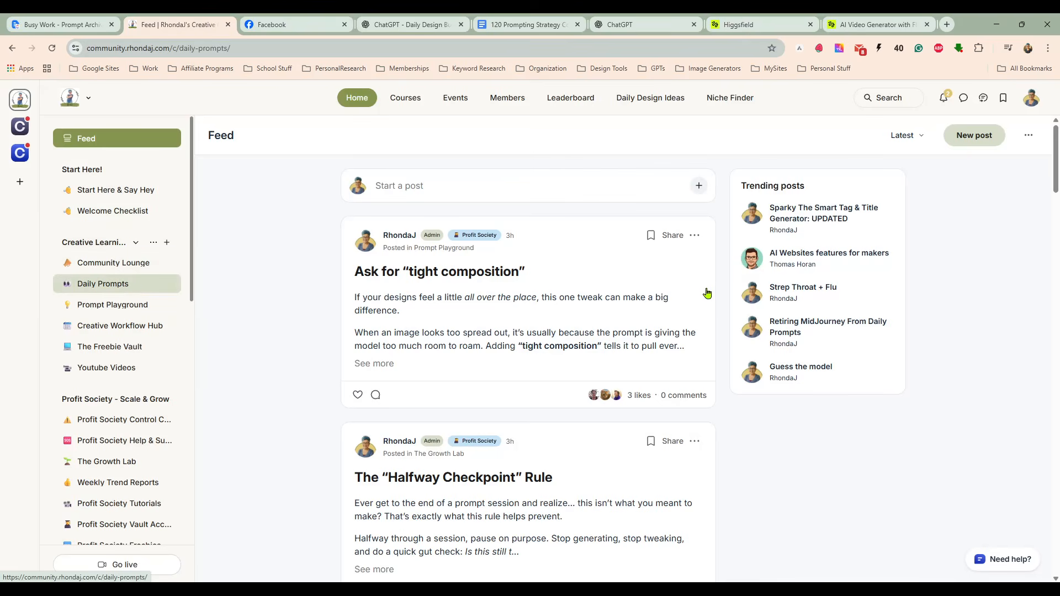
scroll(710, 341, down, 8)
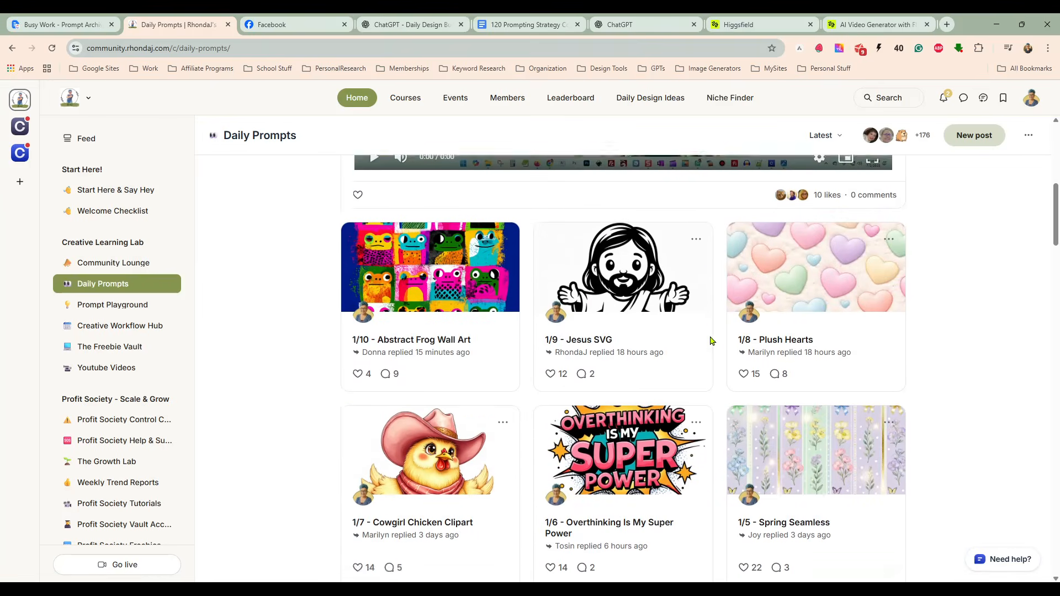
scroll(711, 341, down, 10)
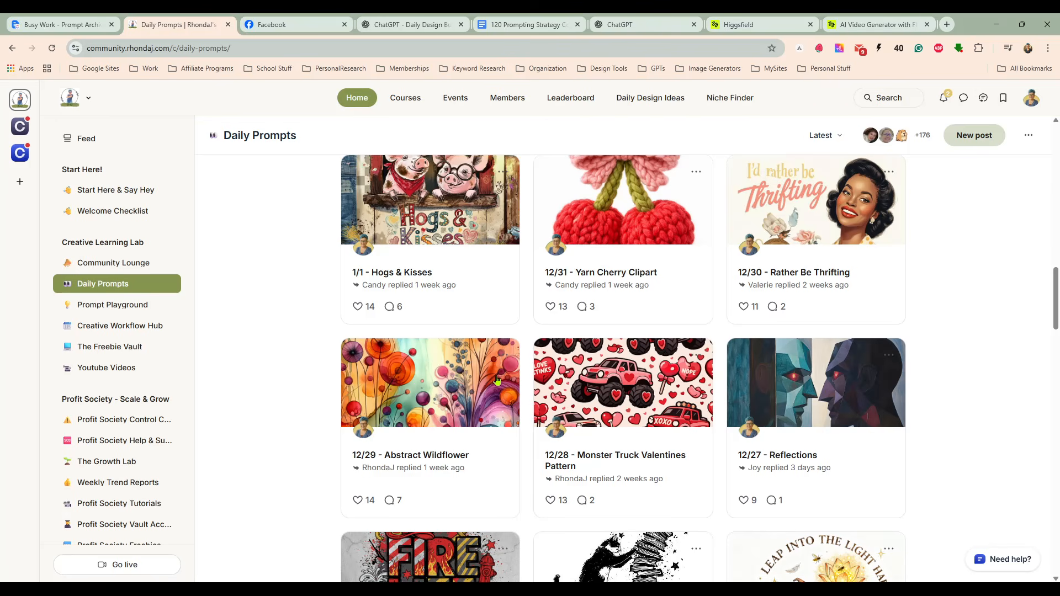
scroll(699, 364, down, 2)
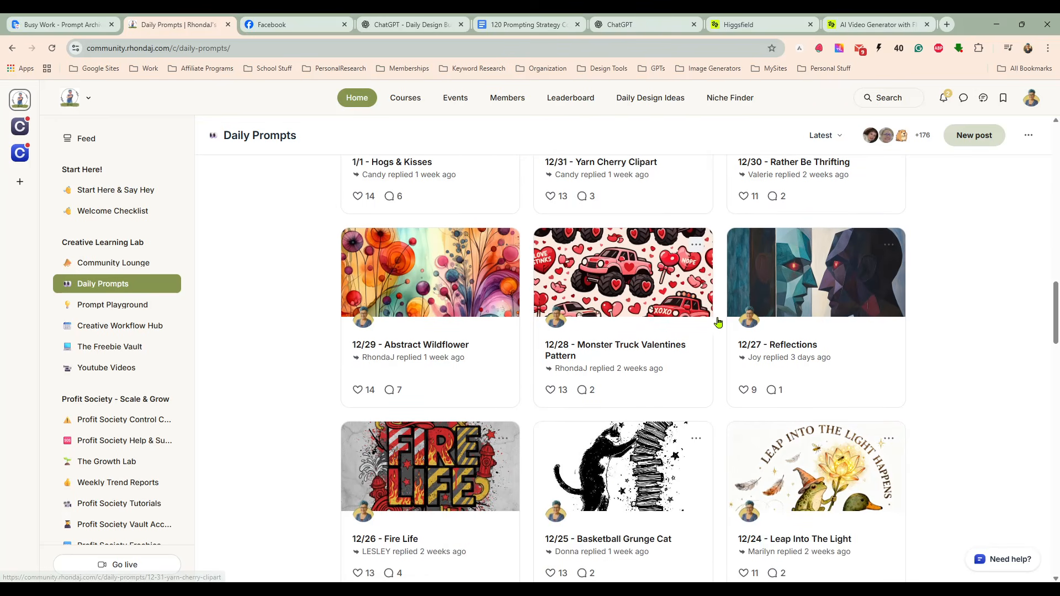
click(828, 285)
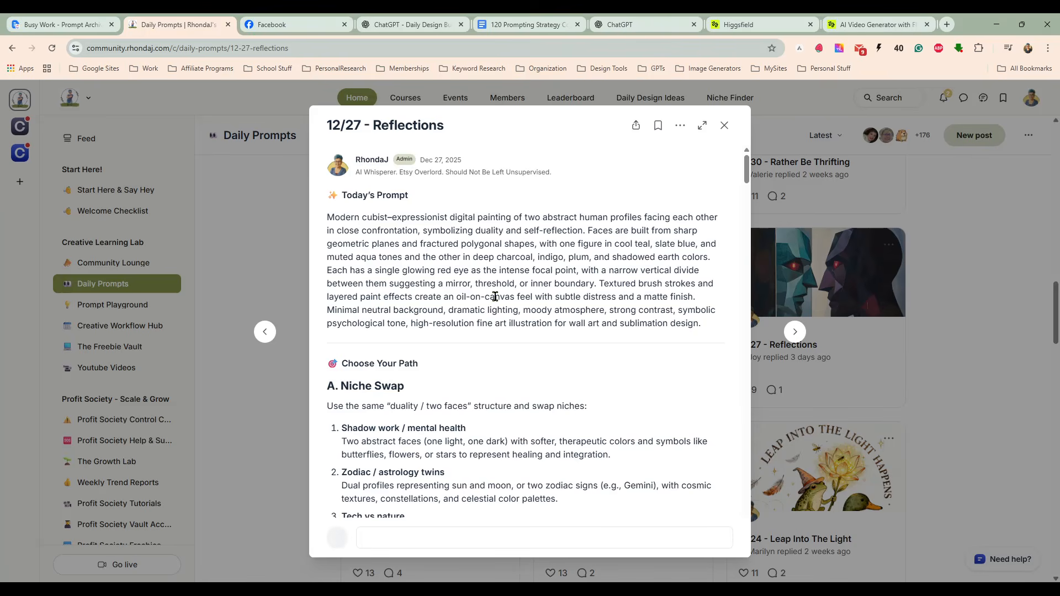
Copy the full text of the post's Today's Prompt and switch back to the Higgsfield image generator.
drag(357, 245, 709, 324)
click(325, 222)
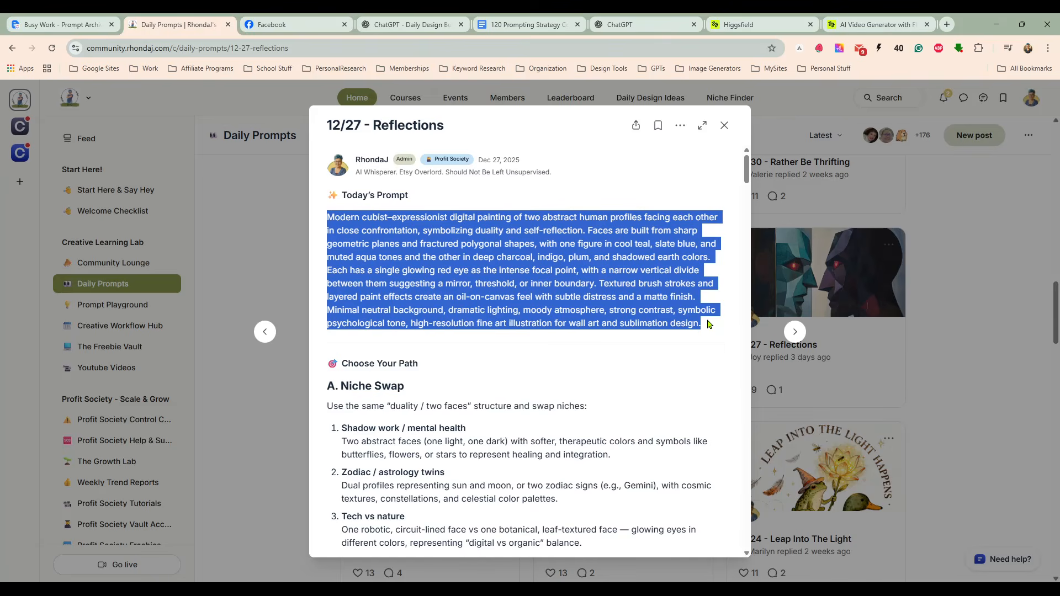
click(738, 24)
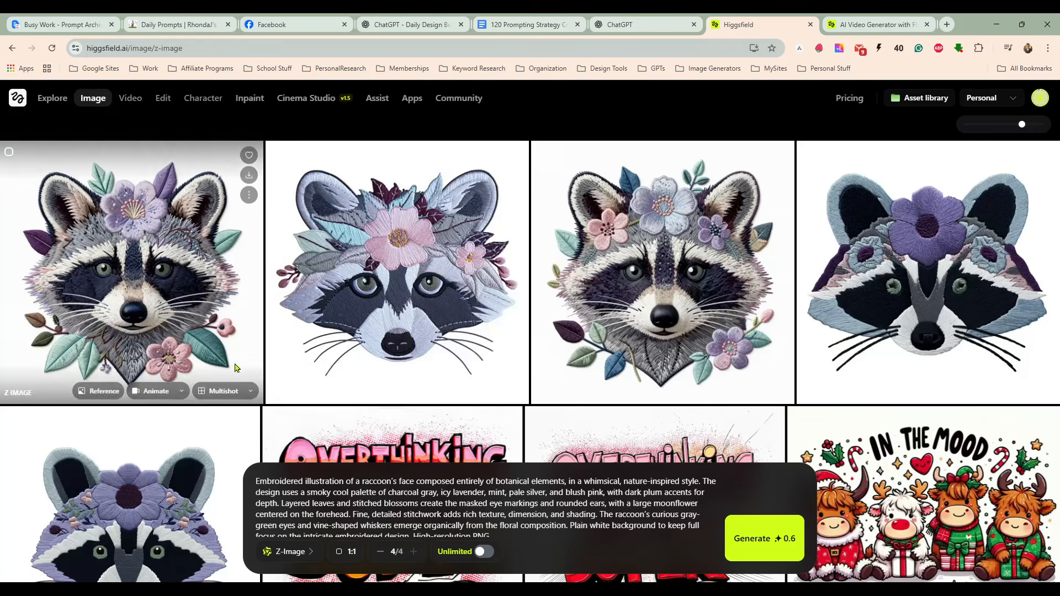
Replace the existing raccoon prompt in the image generator with the copied Reflections prompt.
click(380, 515)
key(ctrl+a)
key(ctrl+v)
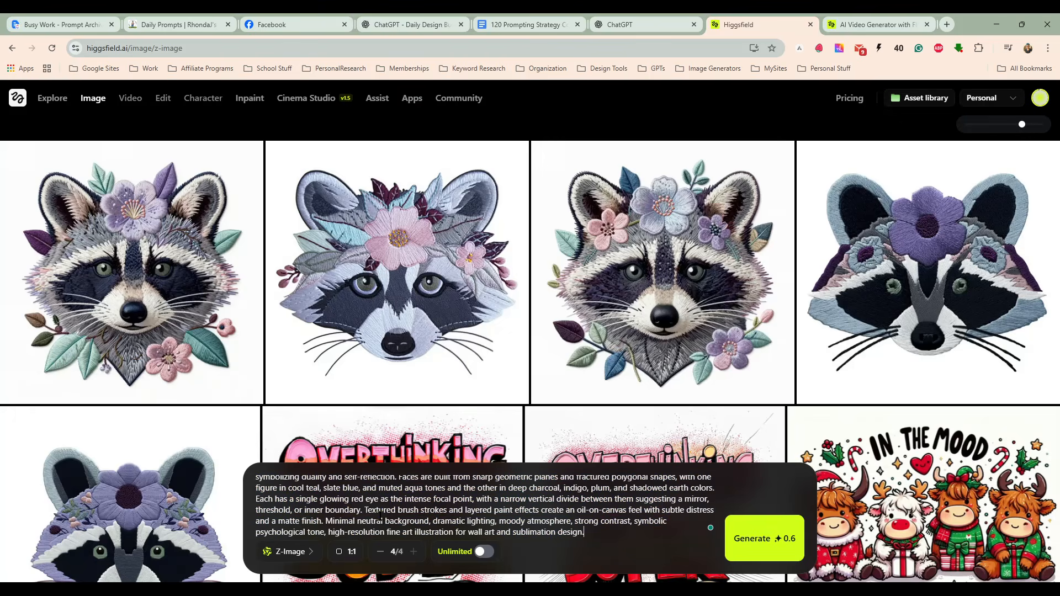
Set the batch size to 1, enable Unlimited, and generate the Reflections image with Z-Image.
click(380, 552)
click(381, 552)
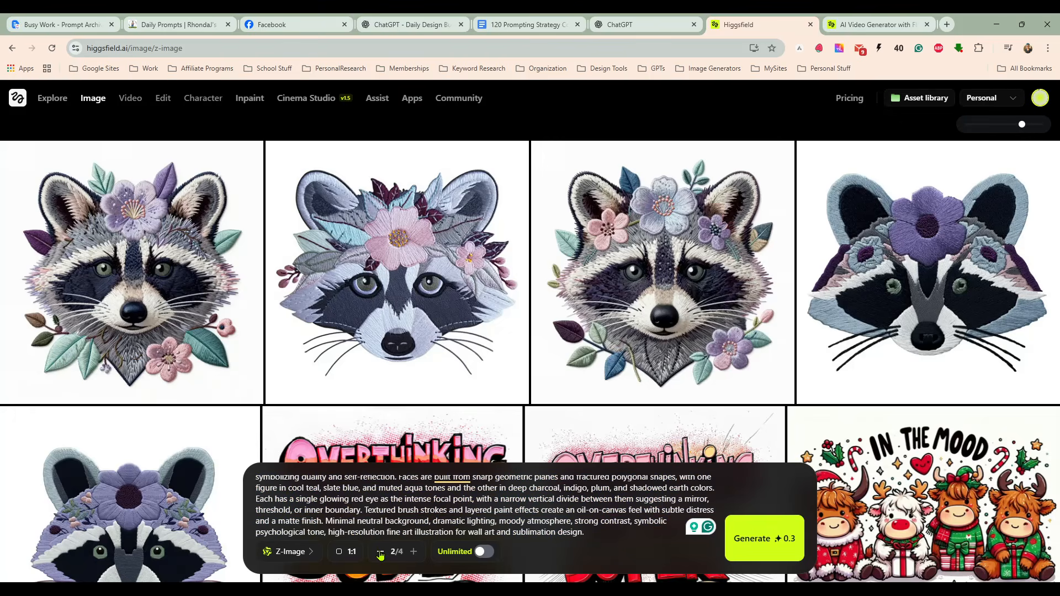
click(380, 552)
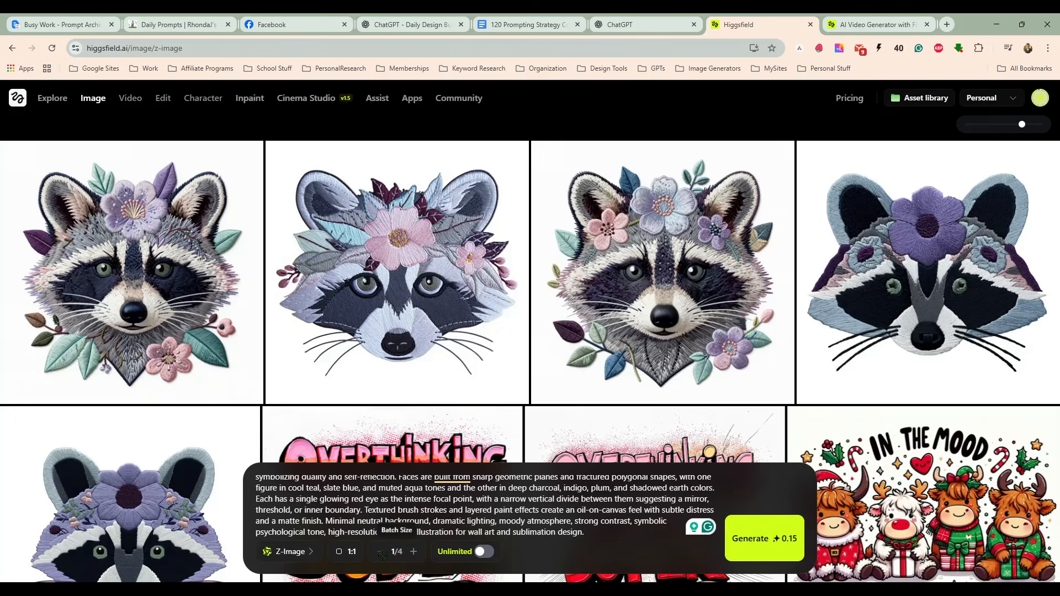
click(485, 552)
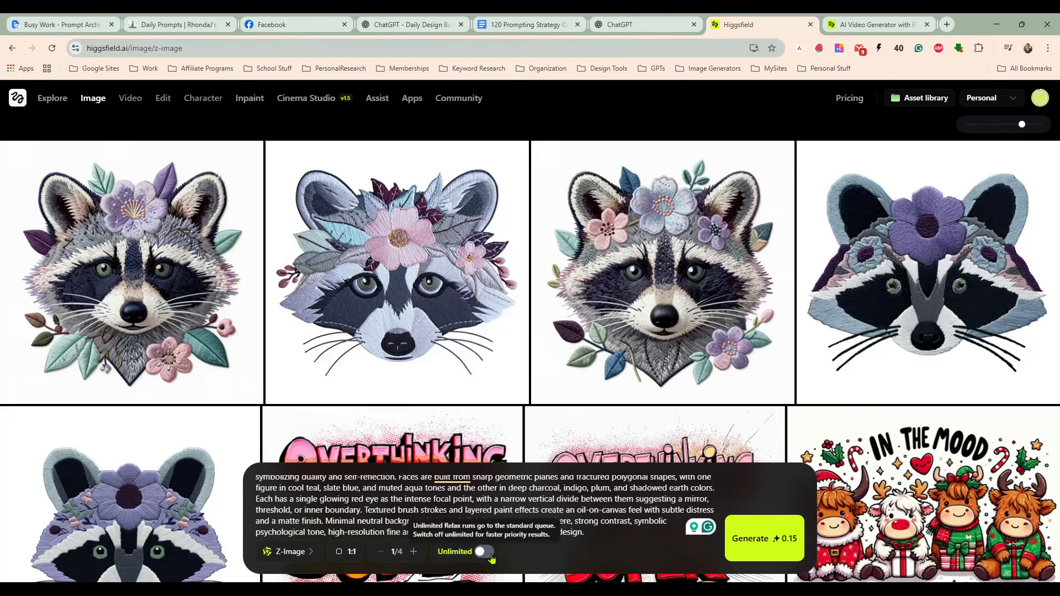
click(757, 532)
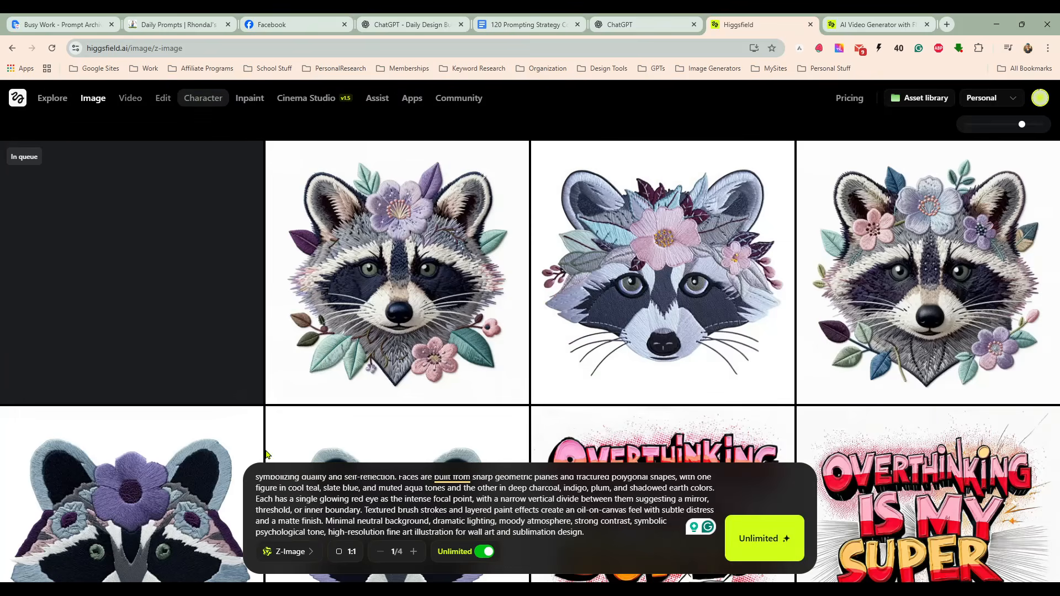
Switch the model to Higgsfield Soul and generate one image from the same Reflections prompt.
click(294, 559)
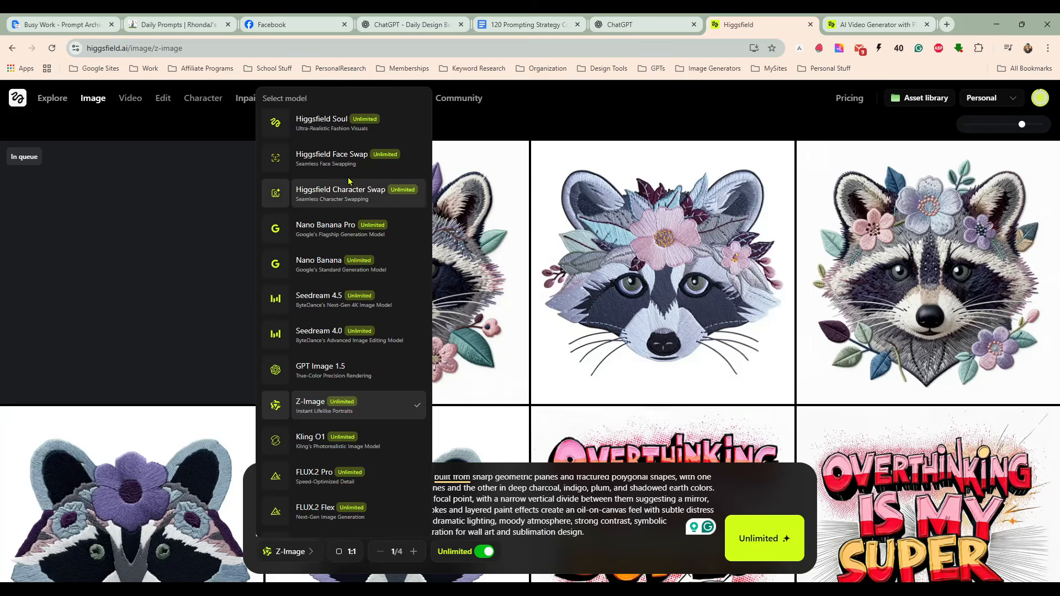
click(323, 120)
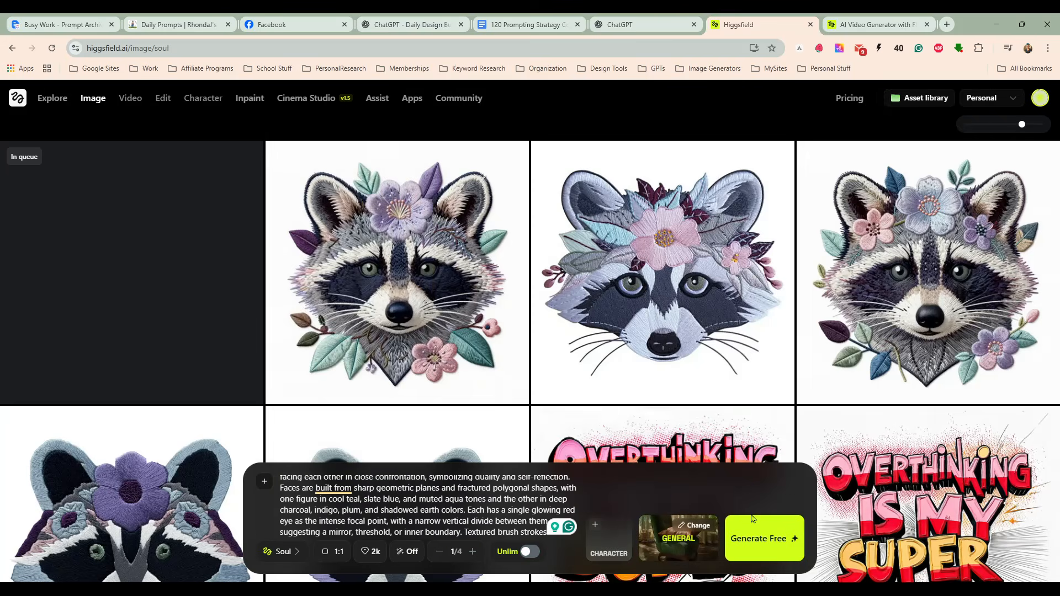
click(759, 545)
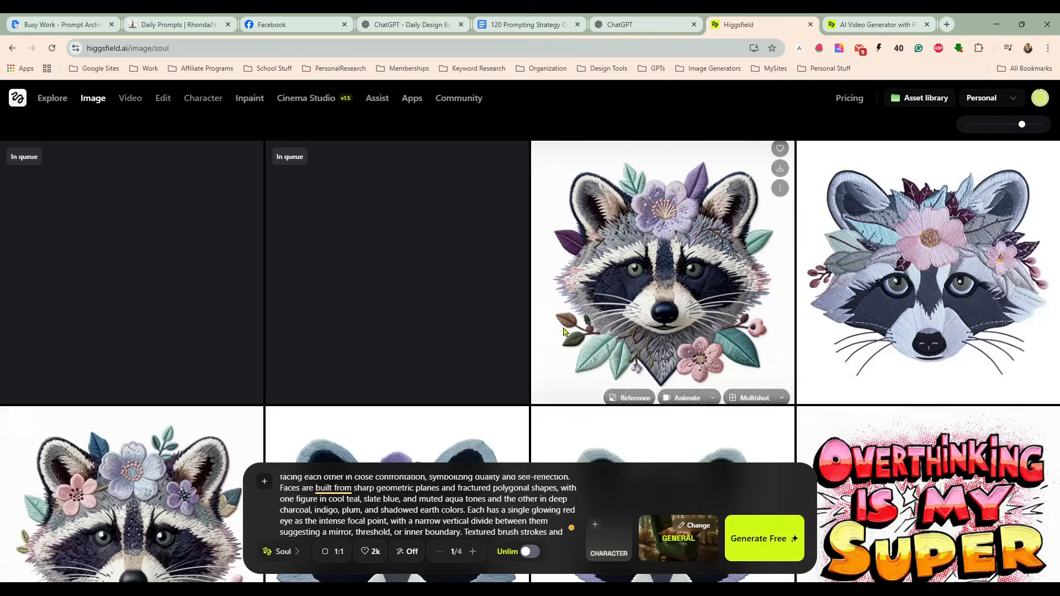
Switch the model to Reve and generate one image from the same Reflections prompt.
click(280, 552)
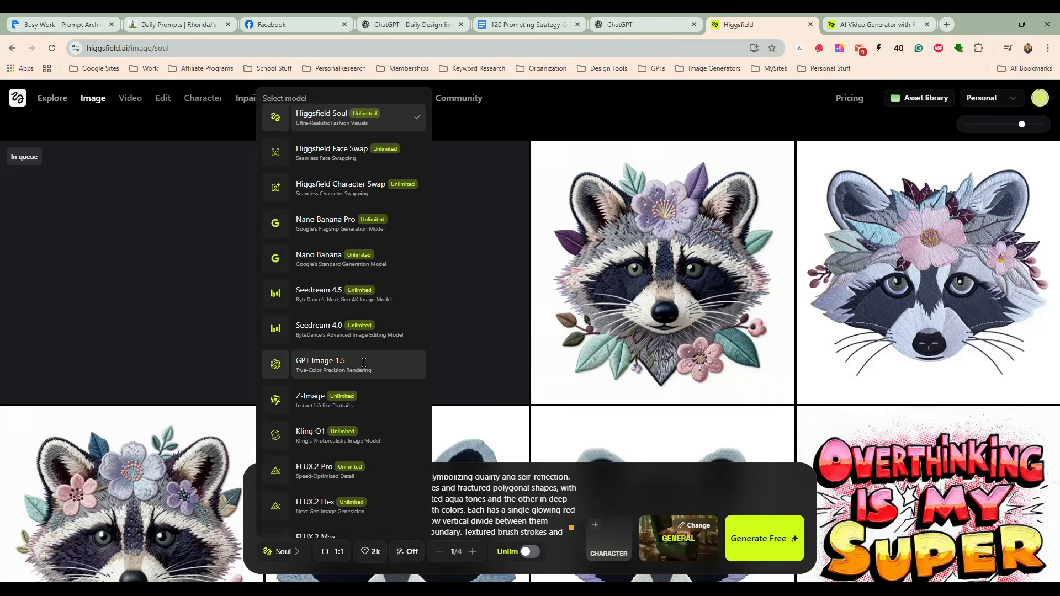
scroll(378, 408, down, 5)
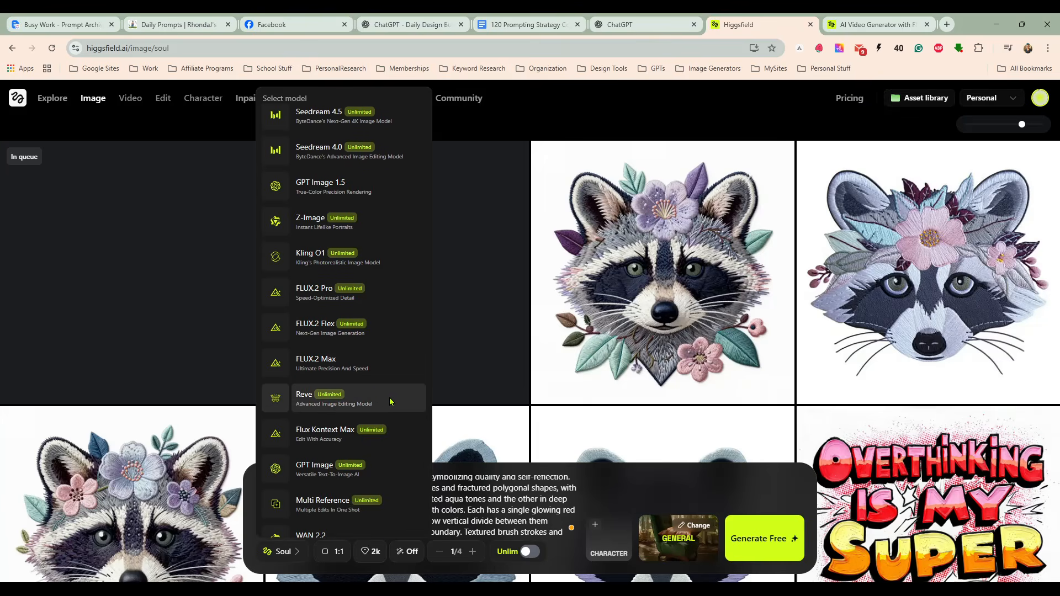
scroll(386, 309, up, 4)
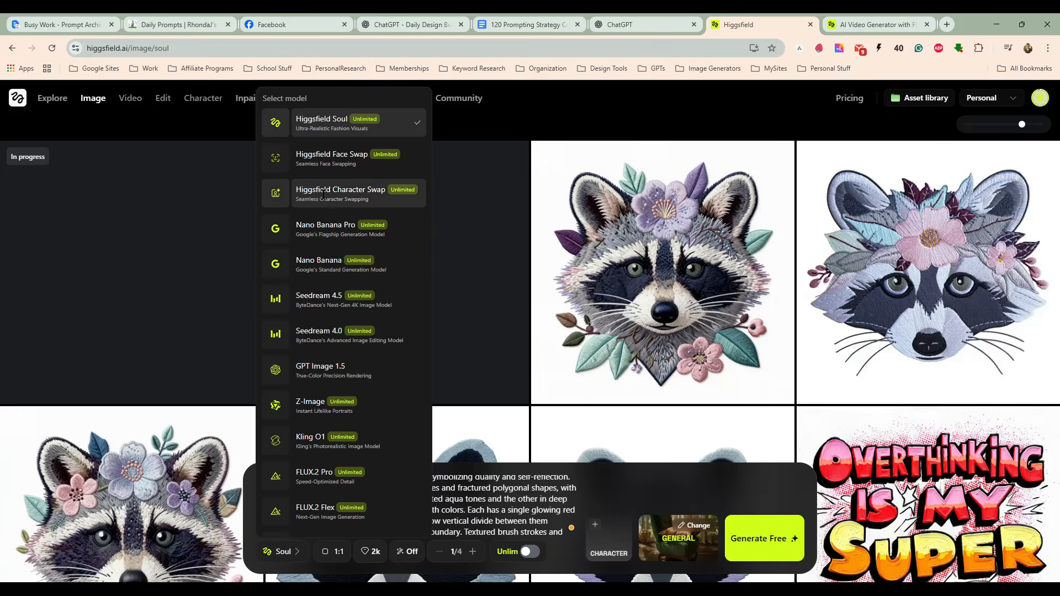
scroll(309, 342, down, 2)
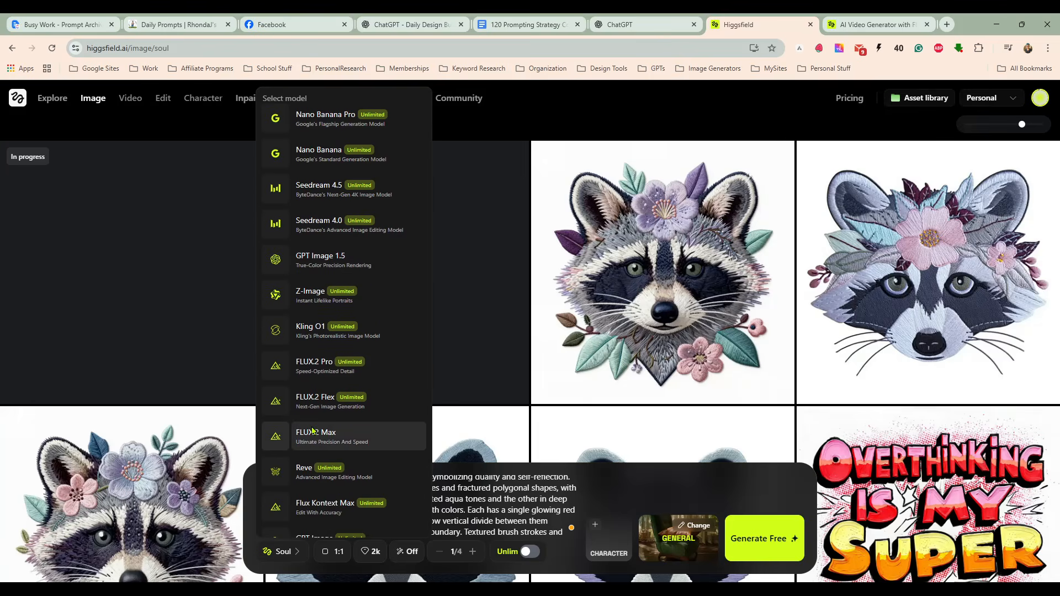
scroll(370, 433, down, 1)
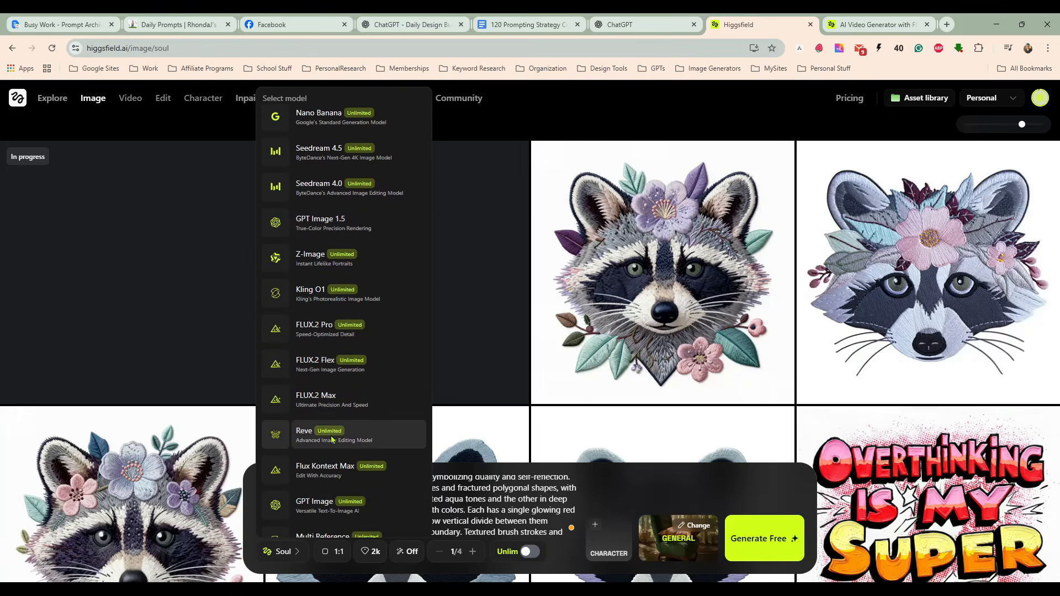
click(309, 435)
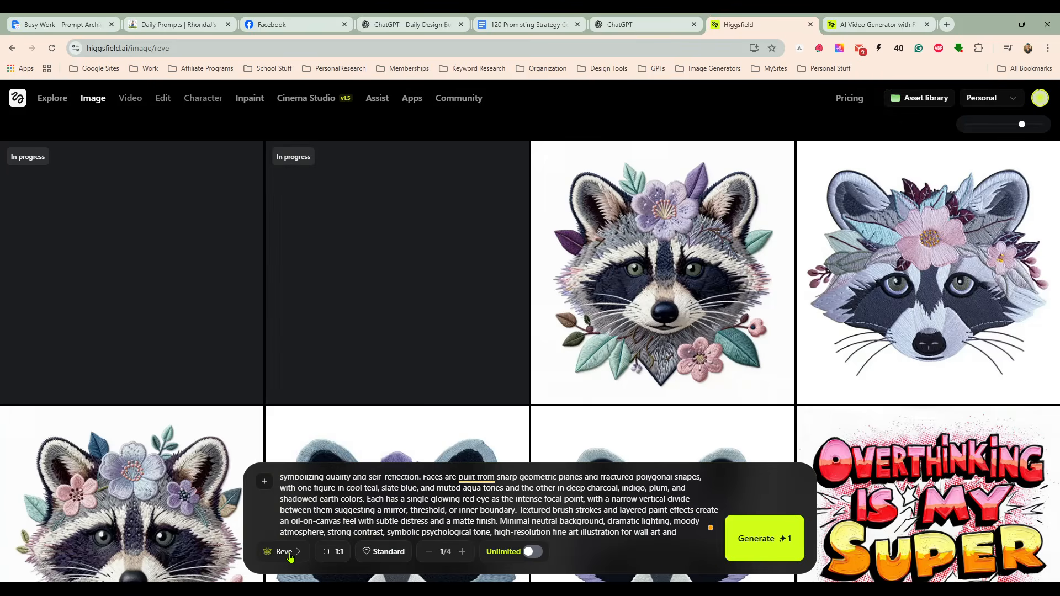
click(758, 540)
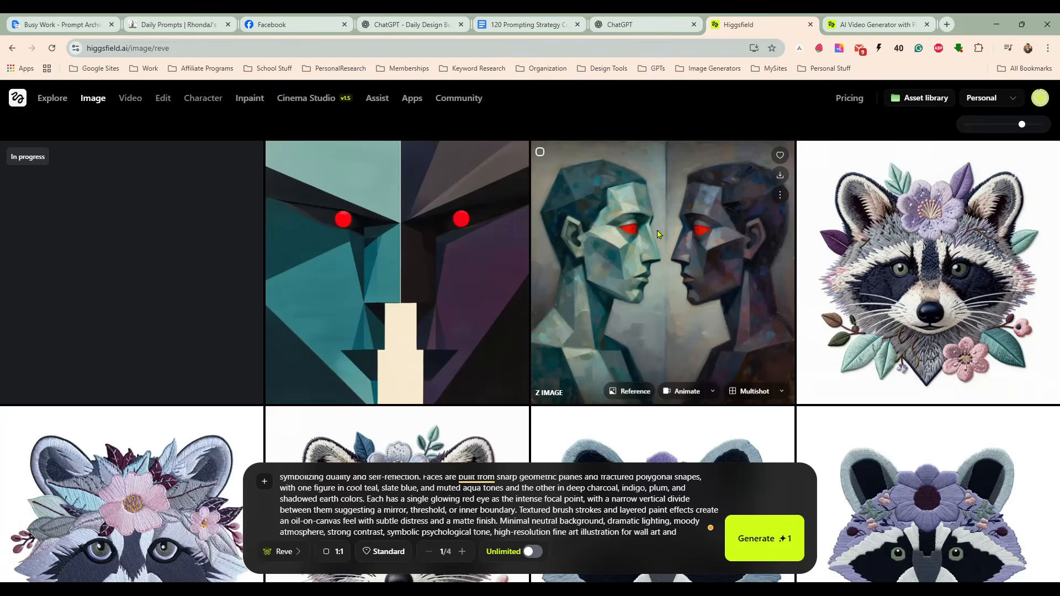
View the Z-Image, Higgsfield Soul and Reve versions of the Reflections image enlarged, one after another.
click(644, 286)
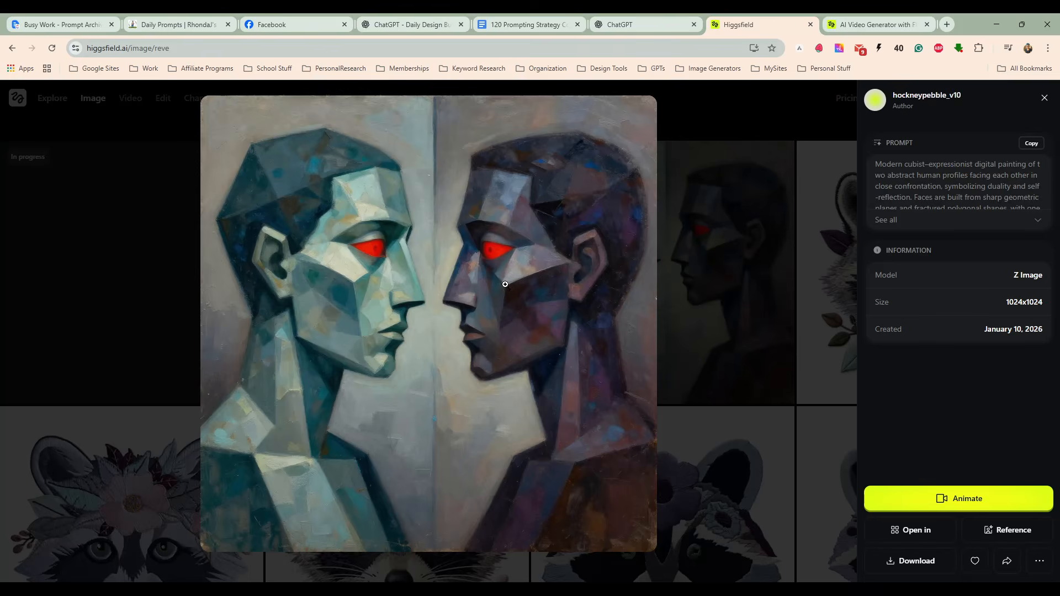
click(1043, 98)
click(415, 290)
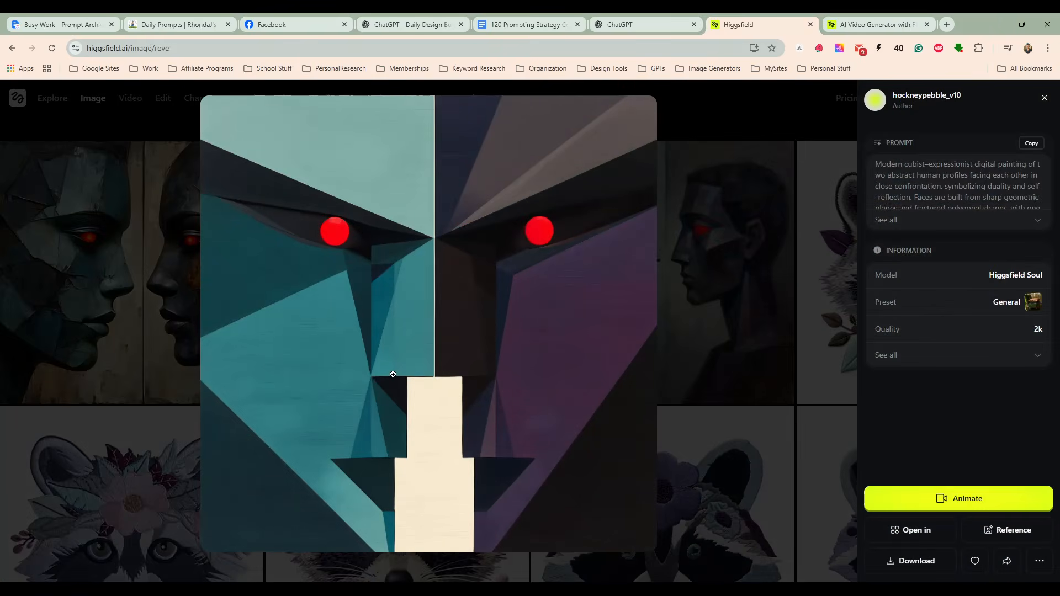
click(1044, 98)
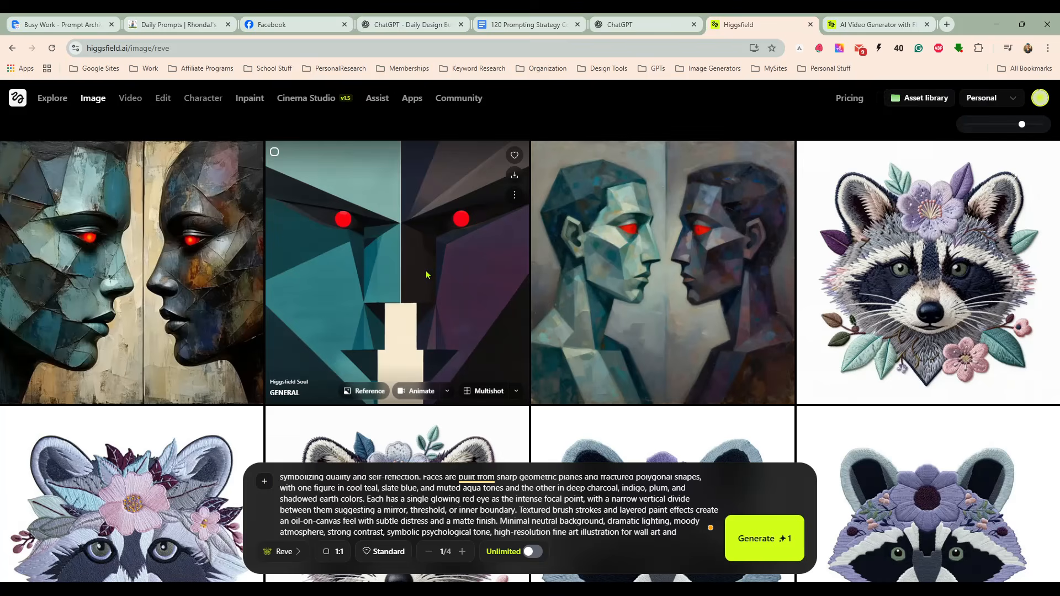
click(156, 285)
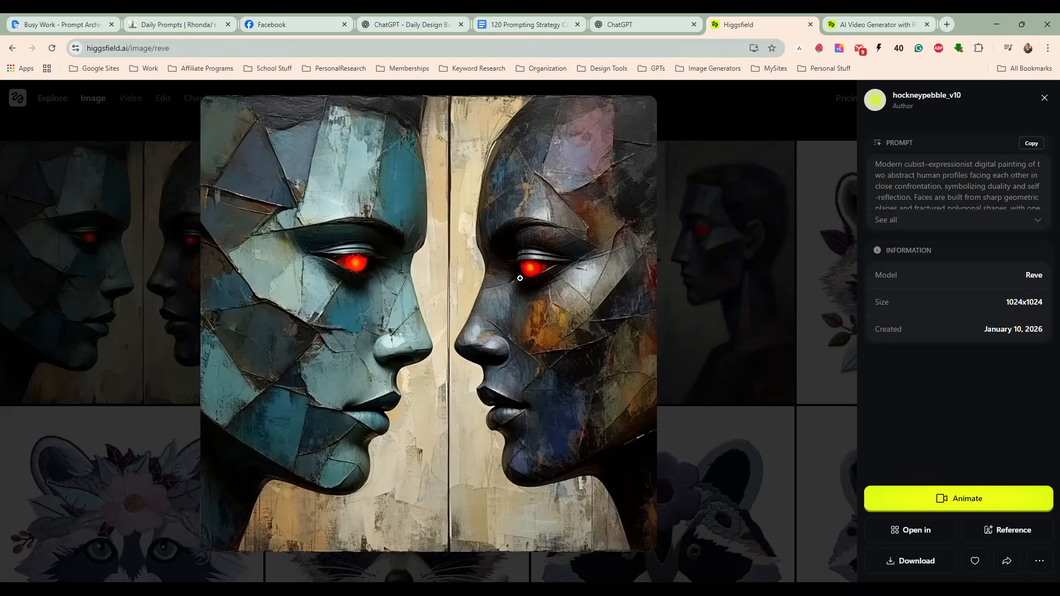
click(1043, 99)
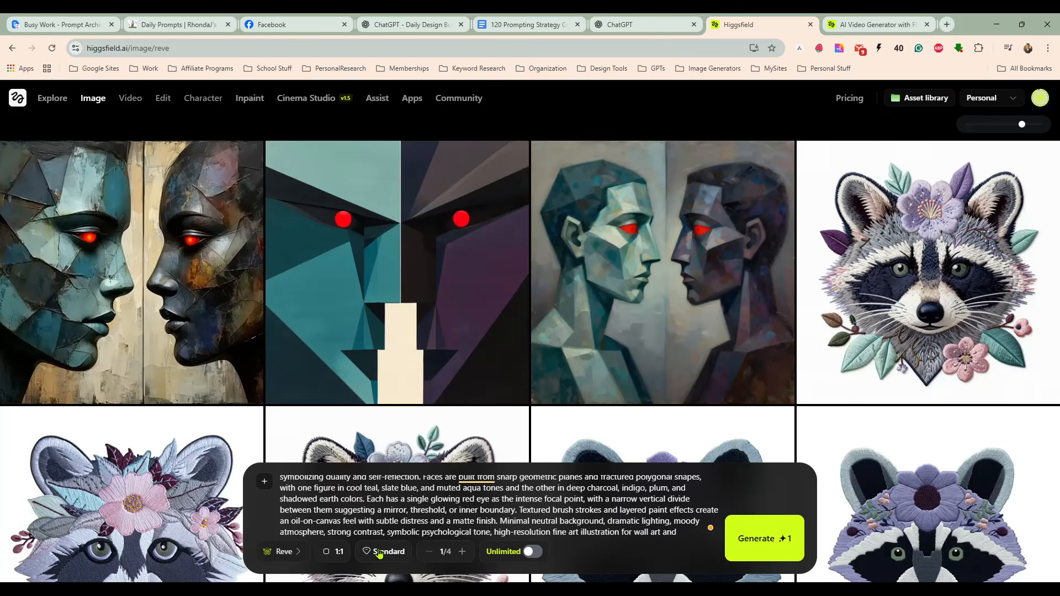
Return to the community site's Daily Prompts, close the Reflections post and open the "12/17 - Dog Breed Clipart" post.
click(182, 25)
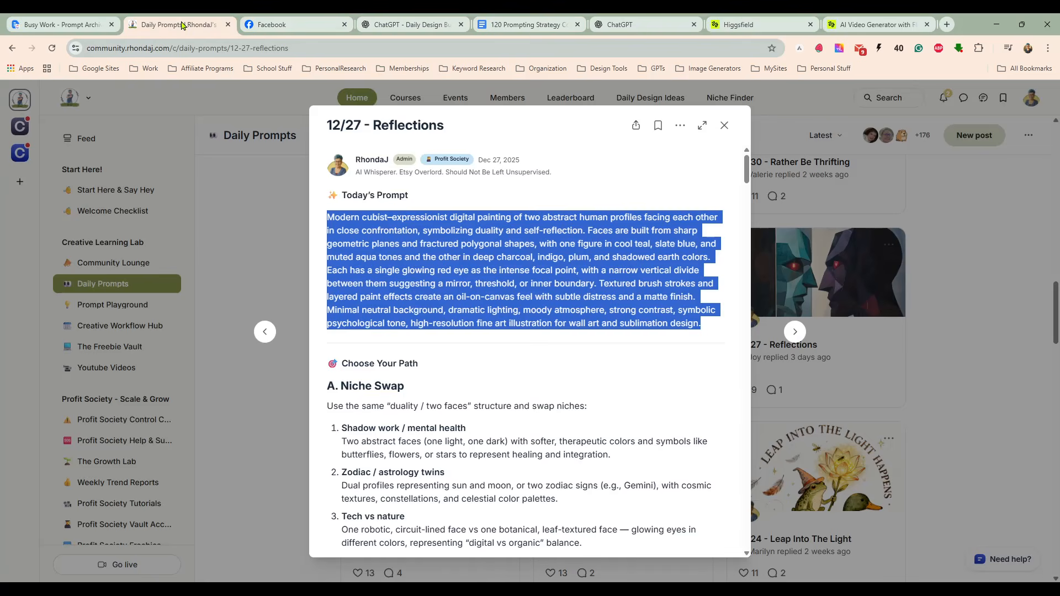
click(724, 128)
scroll(941, 348, down, 8)
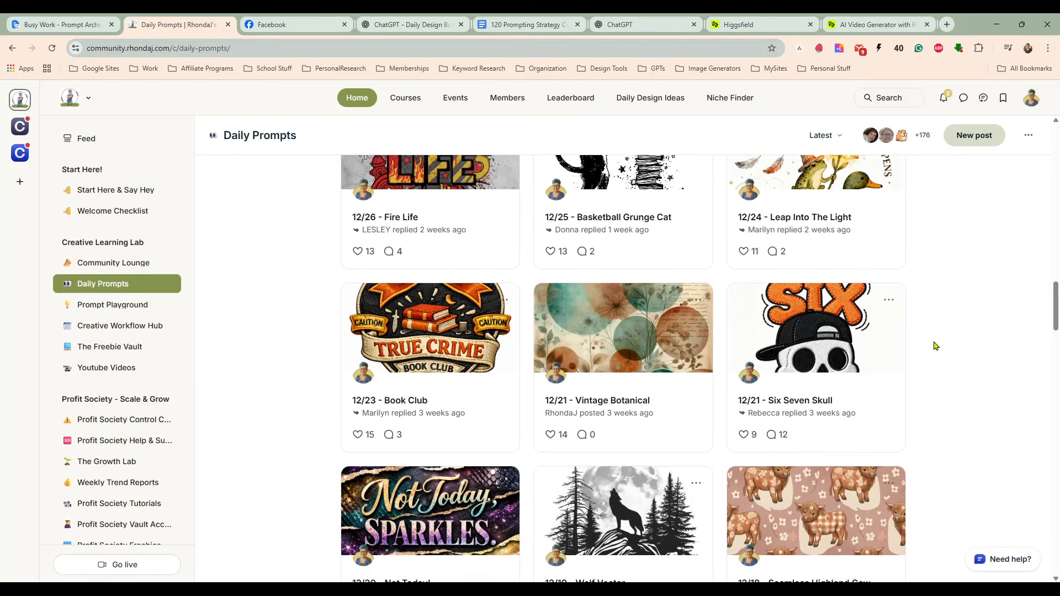
scroll(933, 338, down, 4)
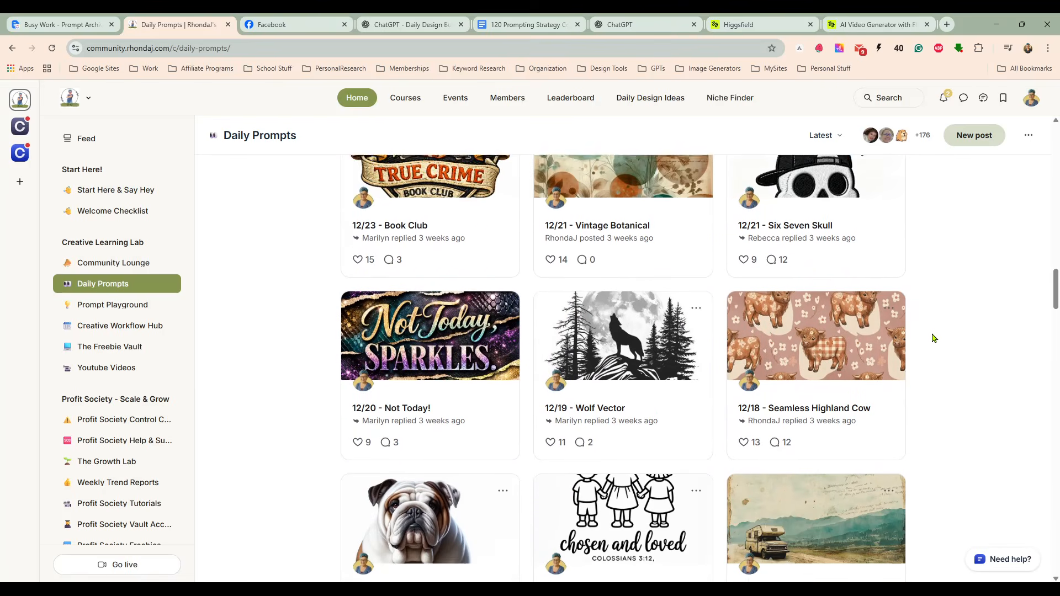
click(426, 298)
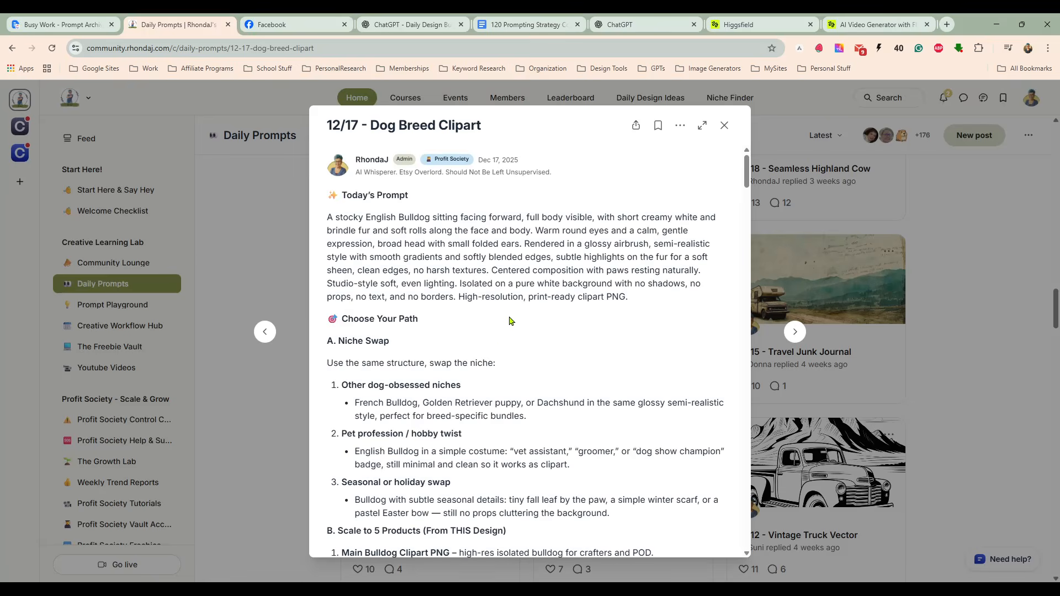
Copy the full text of the post's Today's Prompt and look through its sample bulldog images.
drag(630, 301, 326, 221)
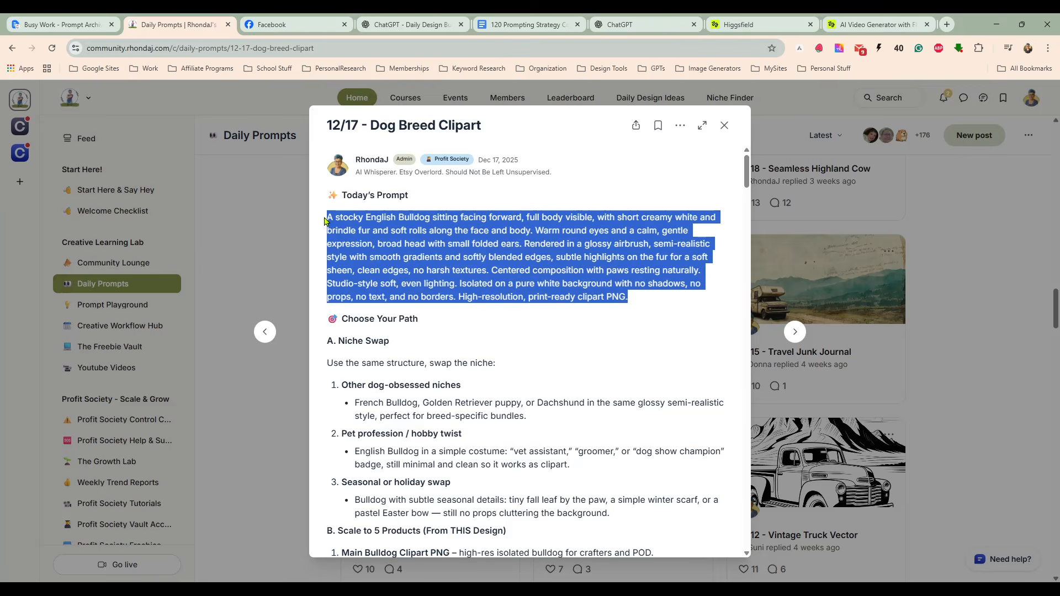
right_click(382, 234)
click(396, 245)
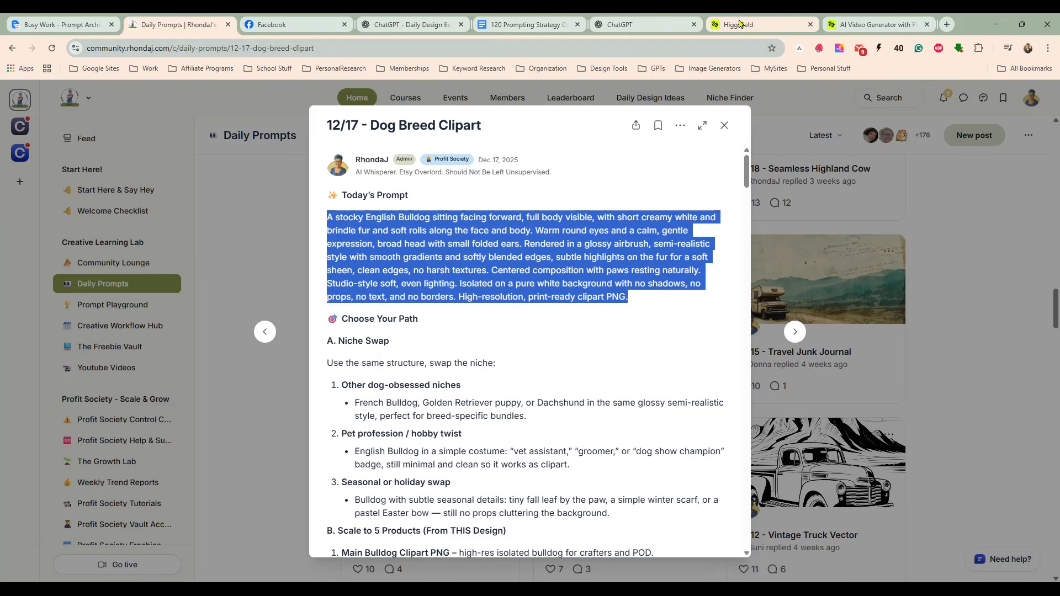
scroll(581, 382, down, 10)
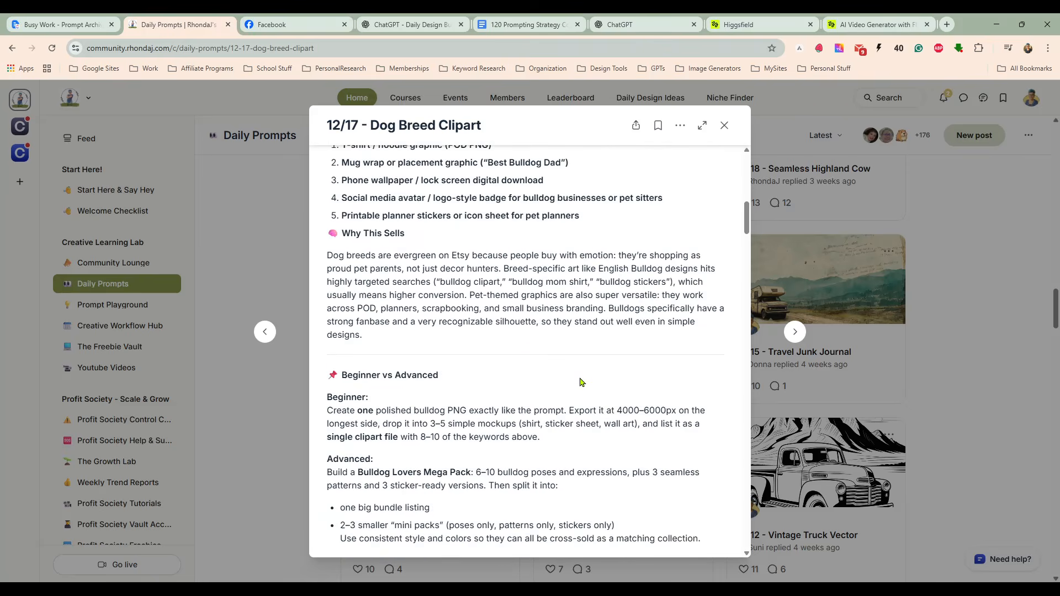
scroll(580, 382, down, 12)
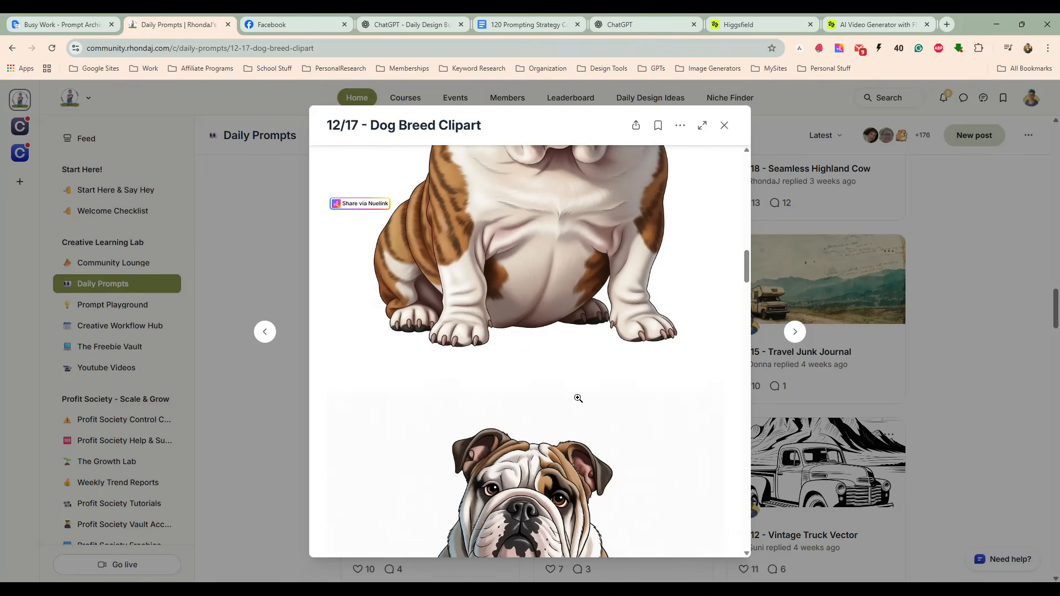
scroll(578, 398, down, 10)
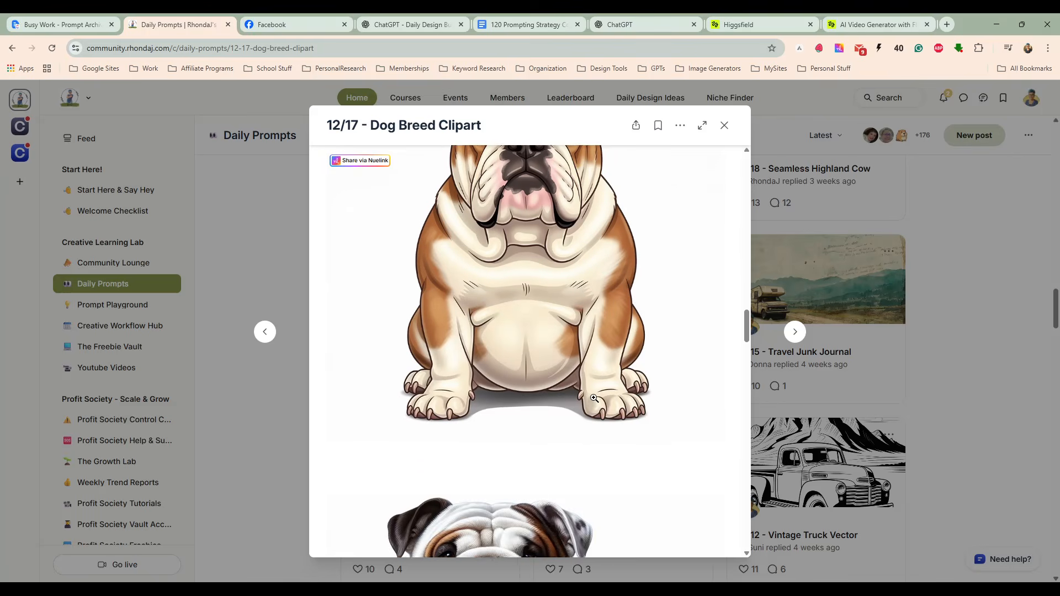
scroll(592, 397, down, 8)
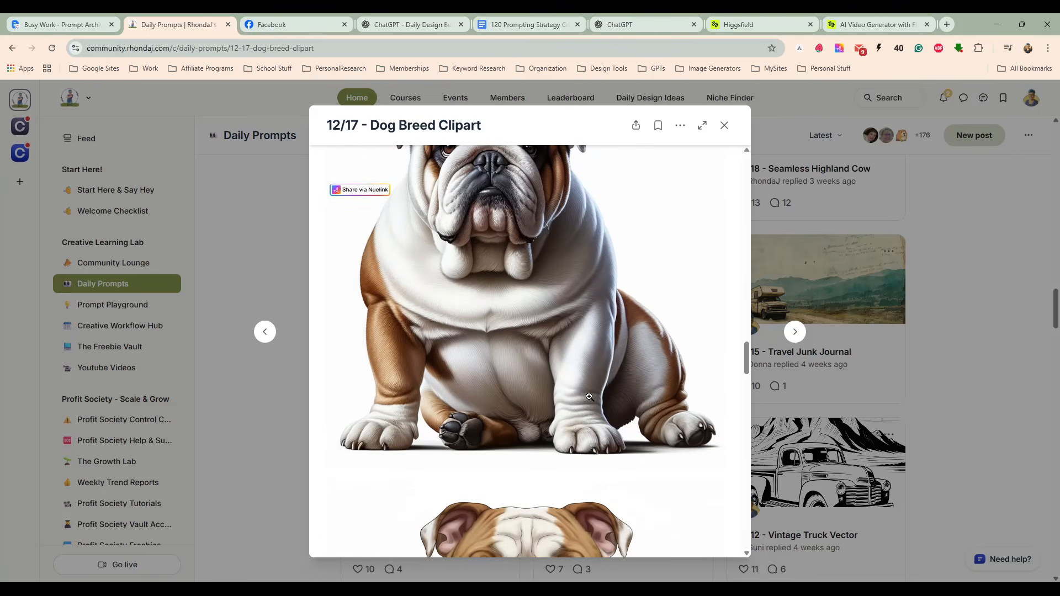
scroll(589, 396, down, 7)
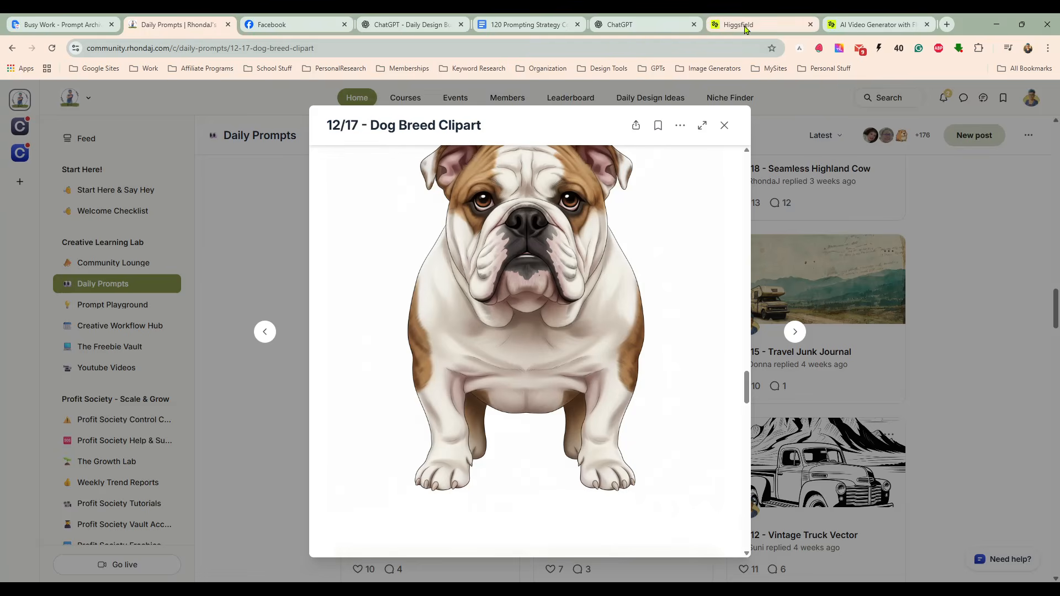
Switch back to Higgsfield, replace the prompt with the copied English Bulldog prompt and generate one image with Reve.
click(745, 30)
click(372, 520)
key(ctrl+a)
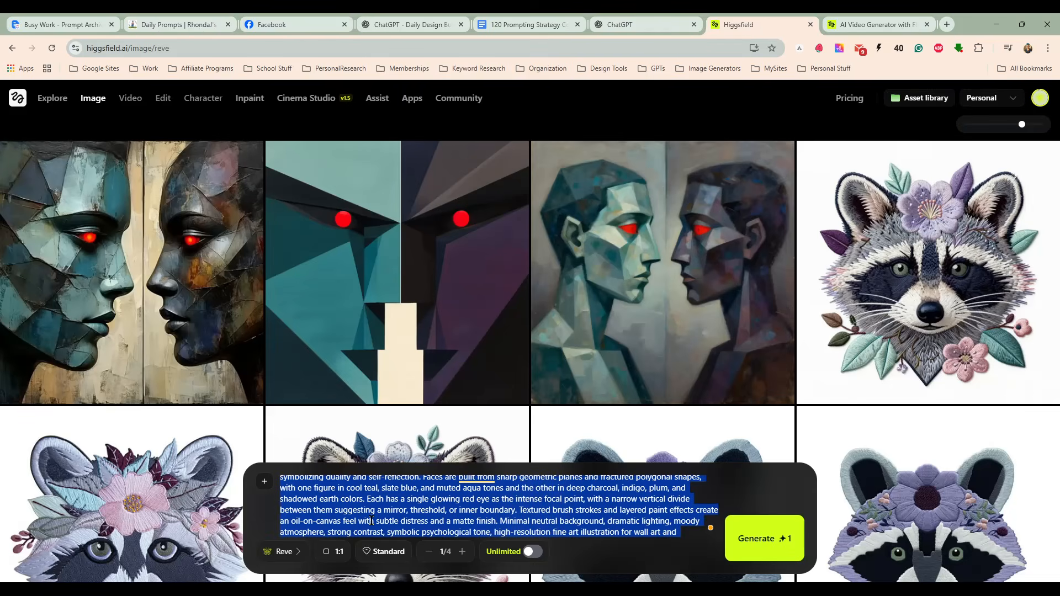
key(ctrl+v)
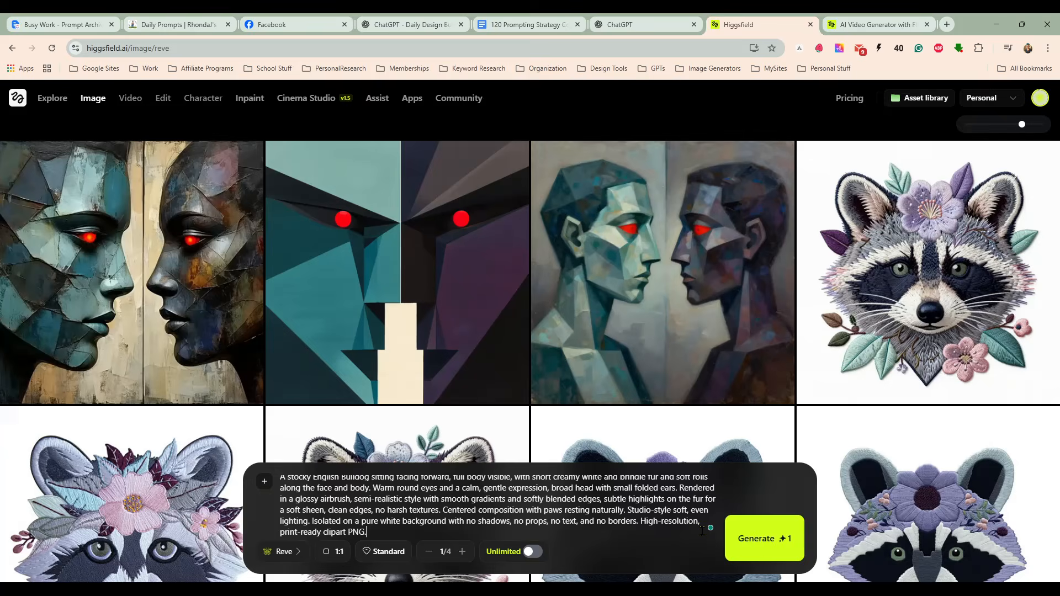
click(762, 539)
Switch the model to Z-Image and generate one image from the English Bulldog prompt in Unlimited mode.
click(287, 551)
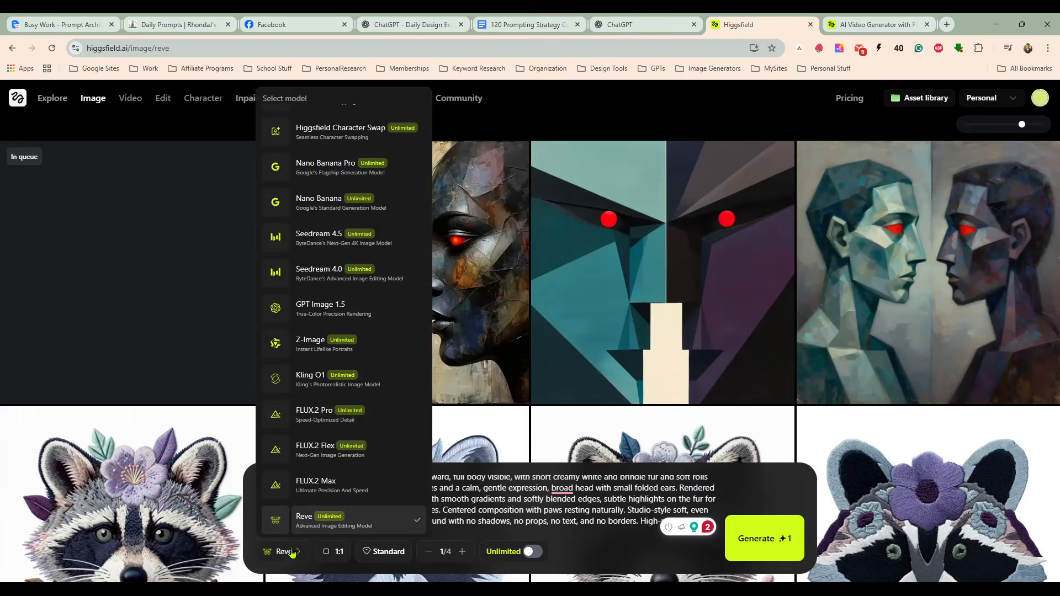
click(364, 342)
click(744, 534)
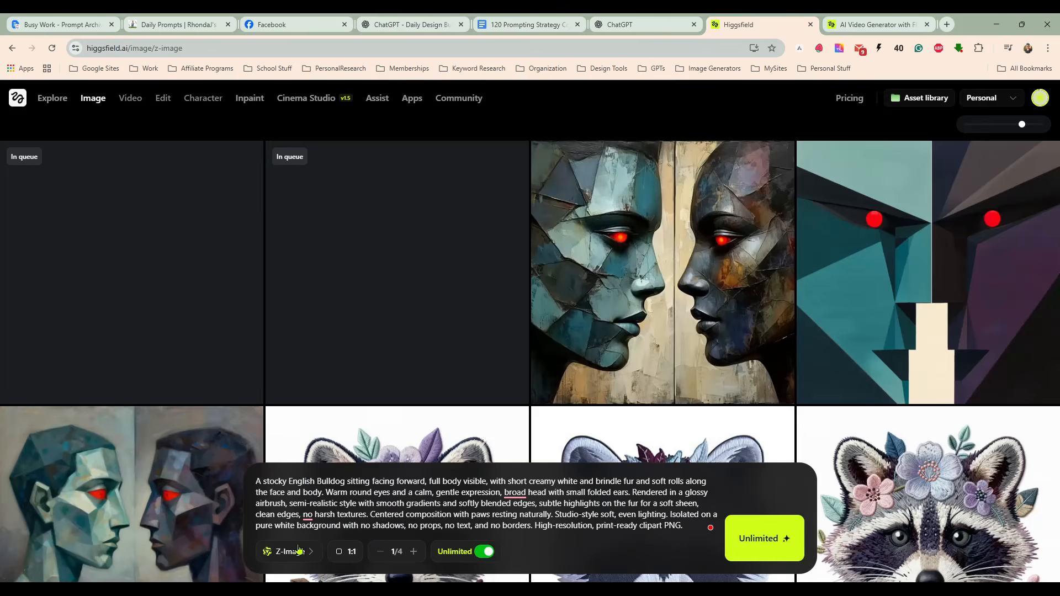
Switch the model to Higgsfield Soul and generate one image from the English Bulldog prompt with Unlimited on.
click(290, 552)
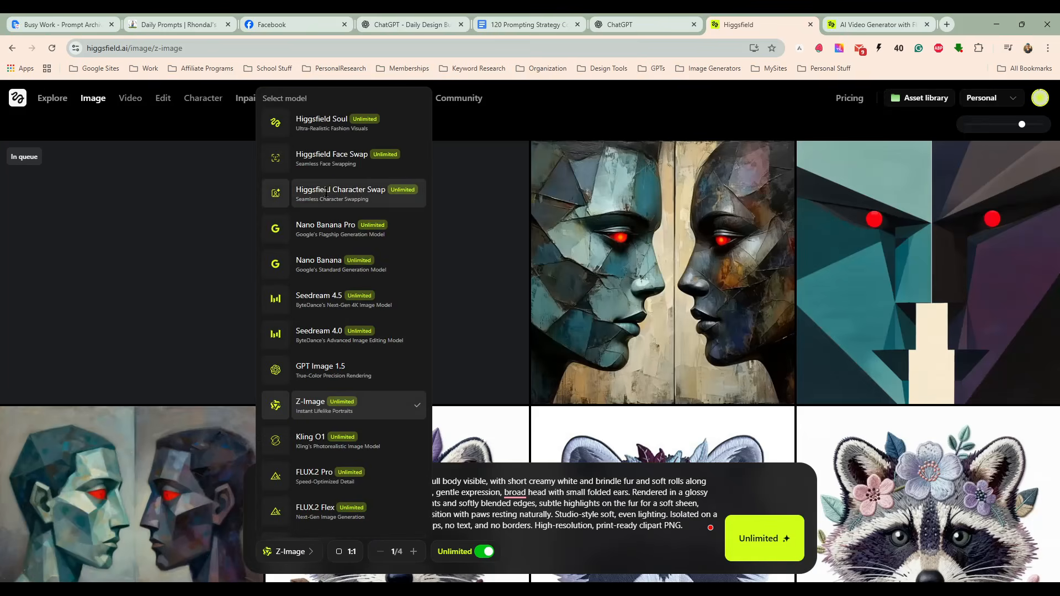
click(311, 126)
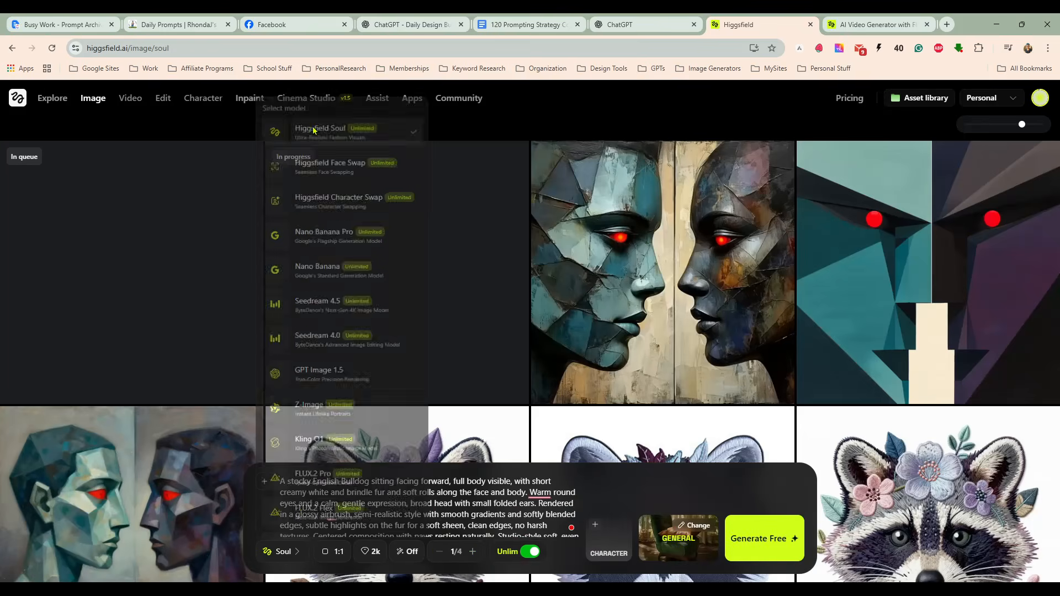
click(768, 544)
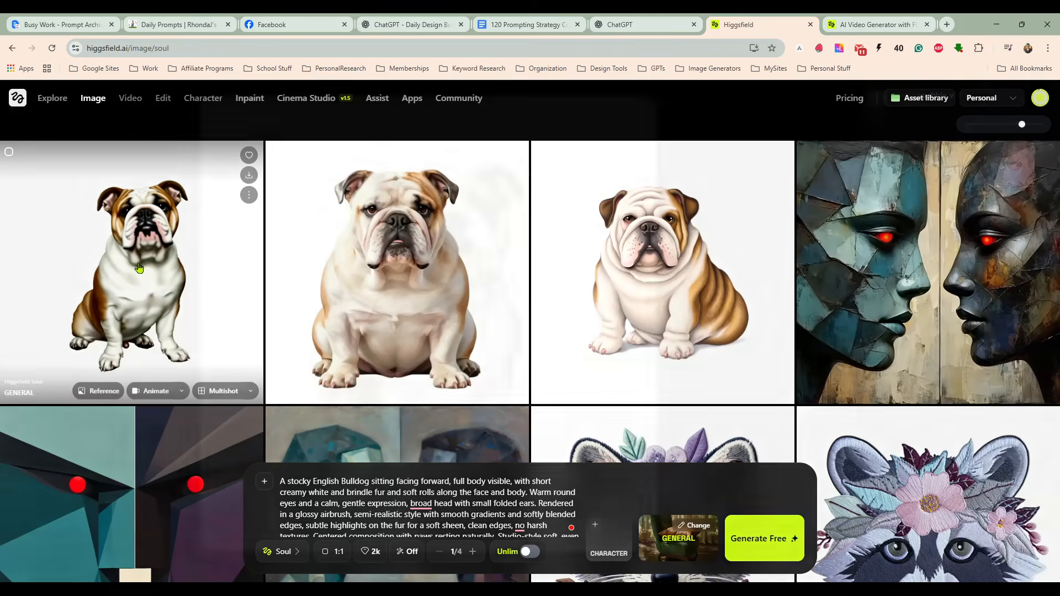
Enlarge the Higgsfield Soul, Z-Image and Reve bulldog images one at a time to compare their anatomy and style.
click(139, 268)
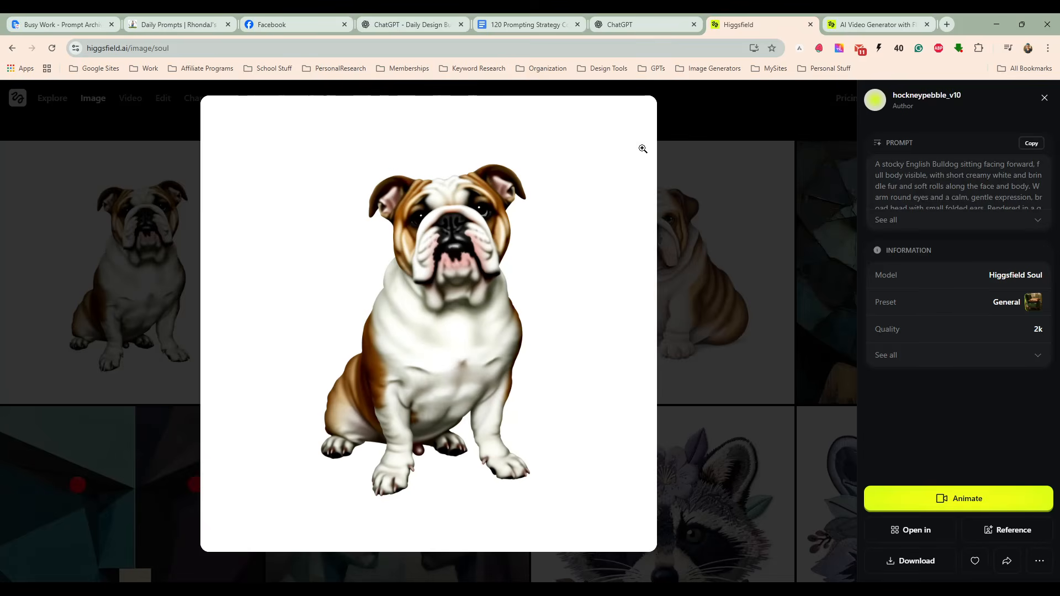
click(721, 115)
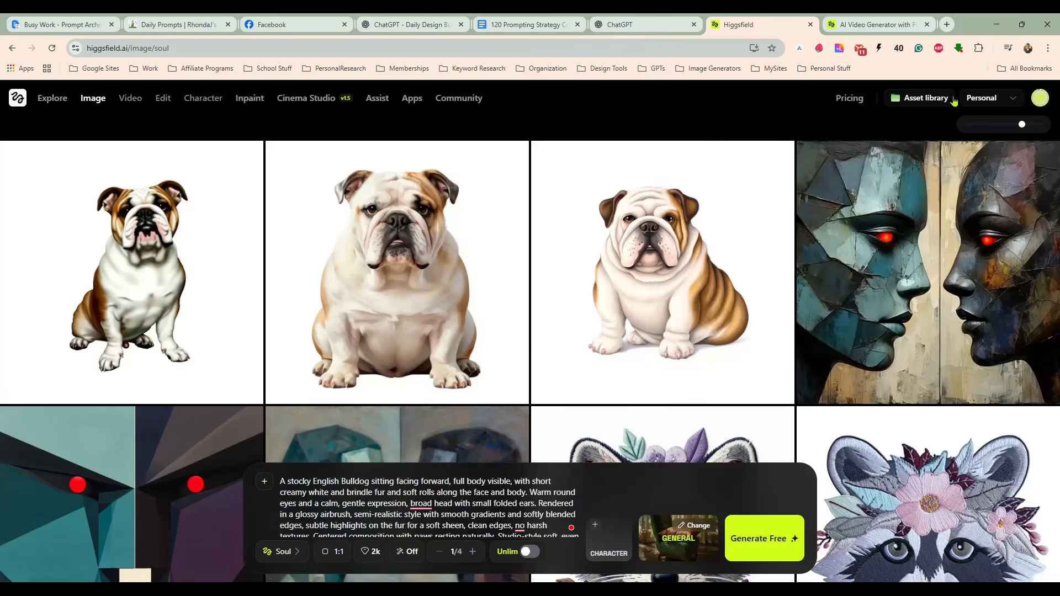
click(414, 261)
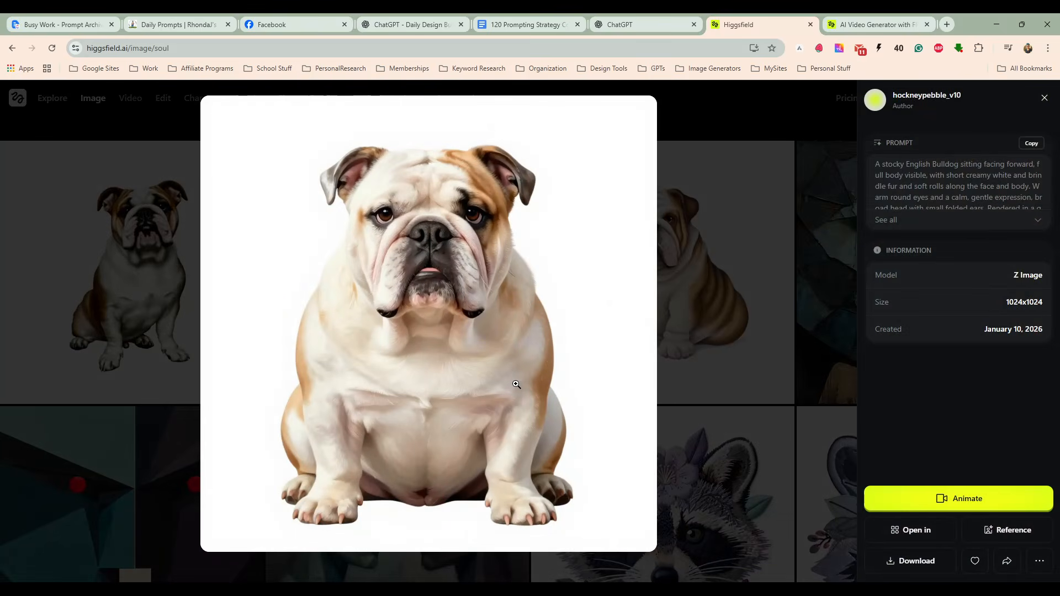
click(693, 113)
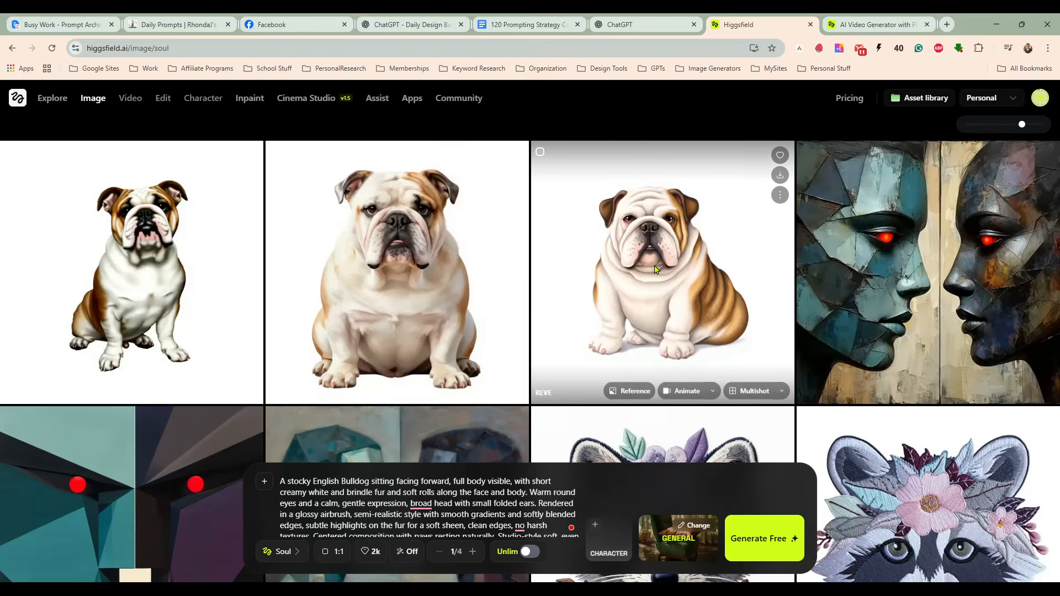
click(655, 263)
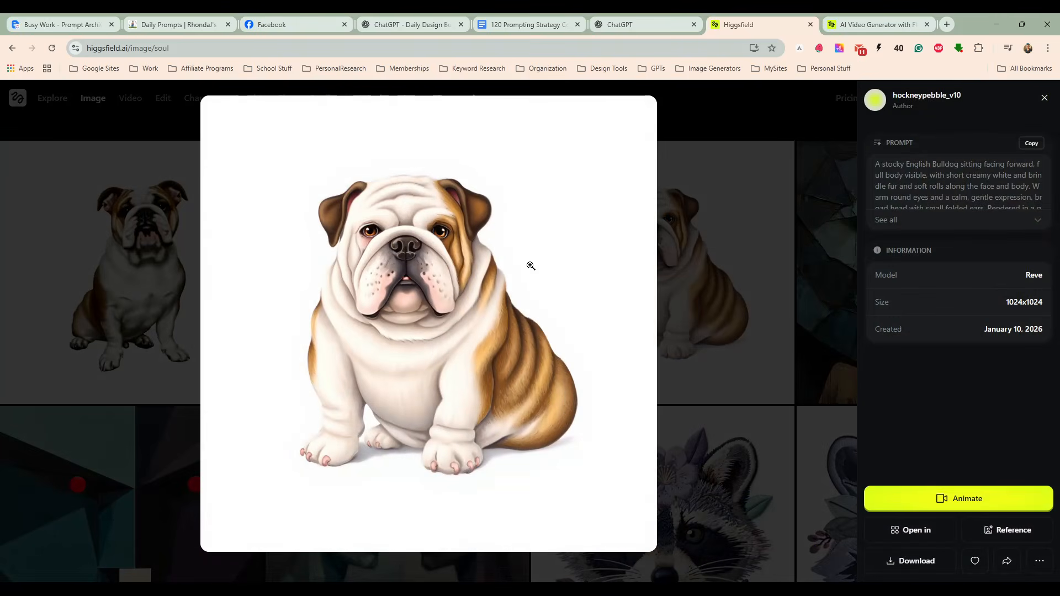
click(685, 123)
click(163, 264)
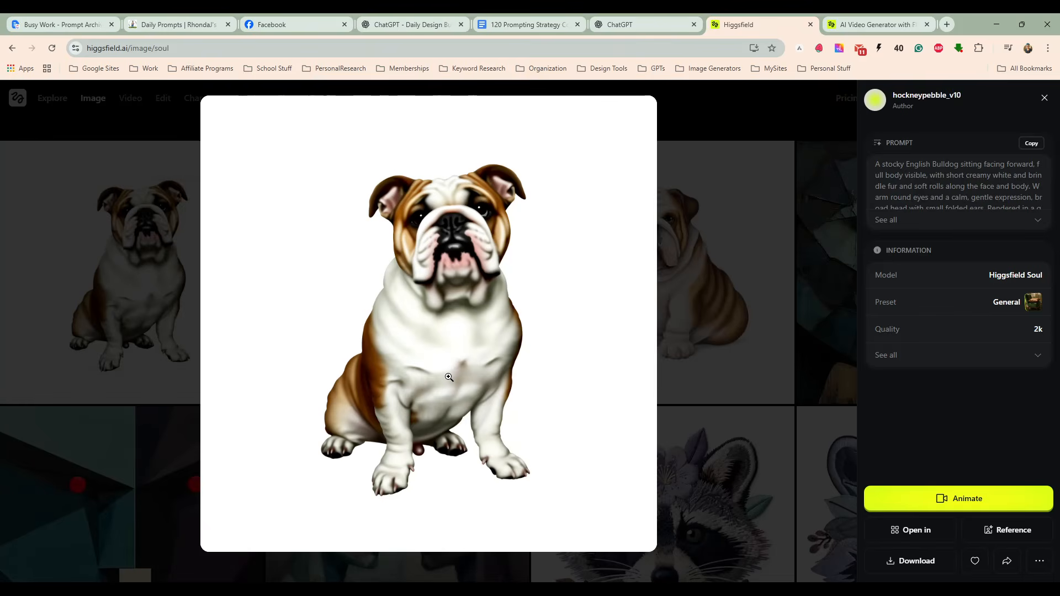
click(697, 115)
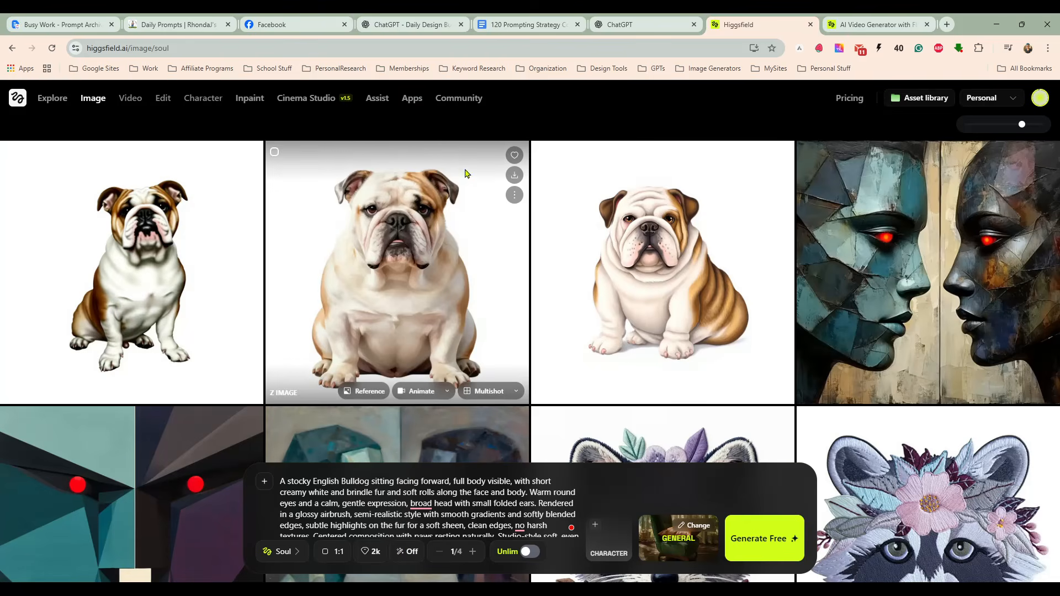
Switch the model to Nano Banana Pro and generate one image from the English Bulldog prompt in Unlimited mode.
scroll(607, 387, down, 1)
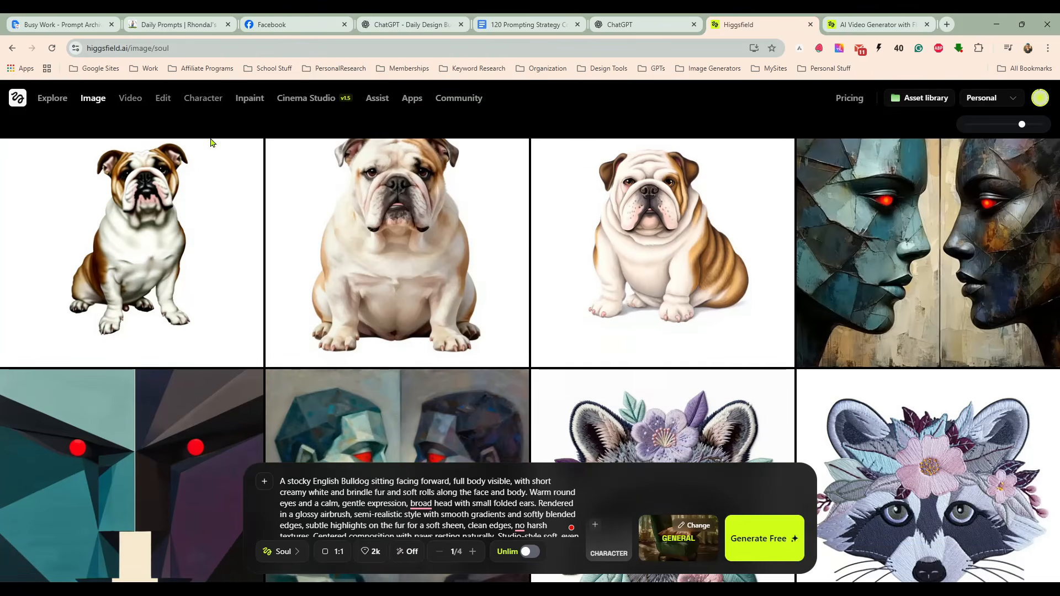
mouse_move(198, 102)
click(284, 551)
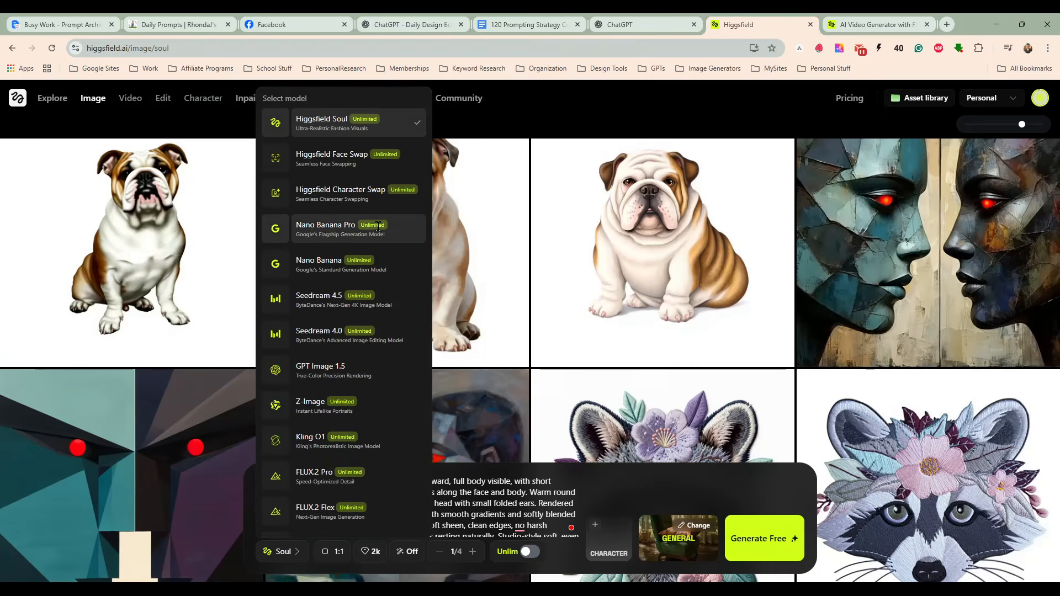
click(393, 241)
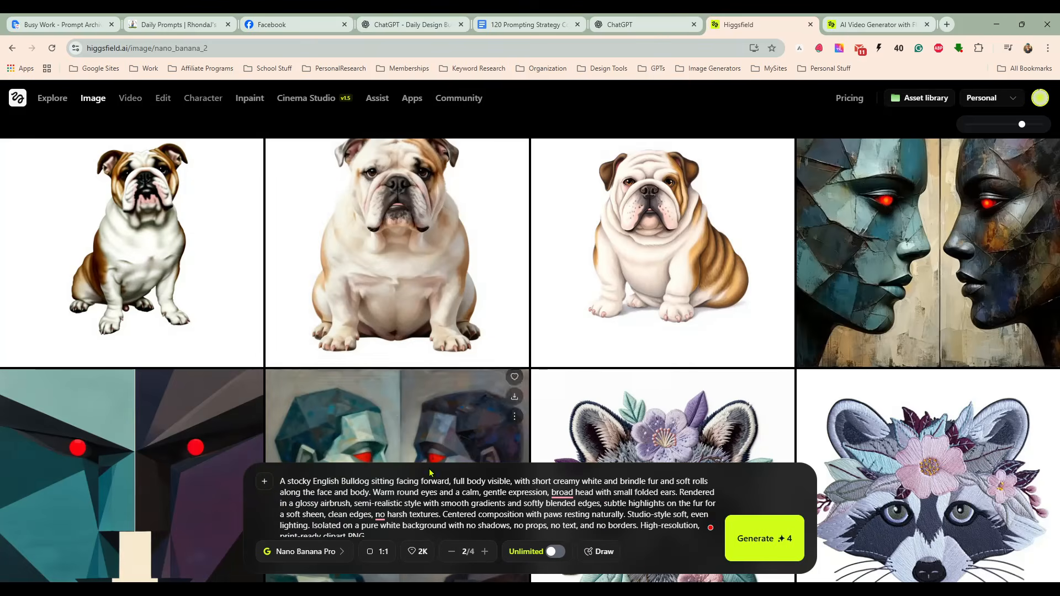
click(451, 551)
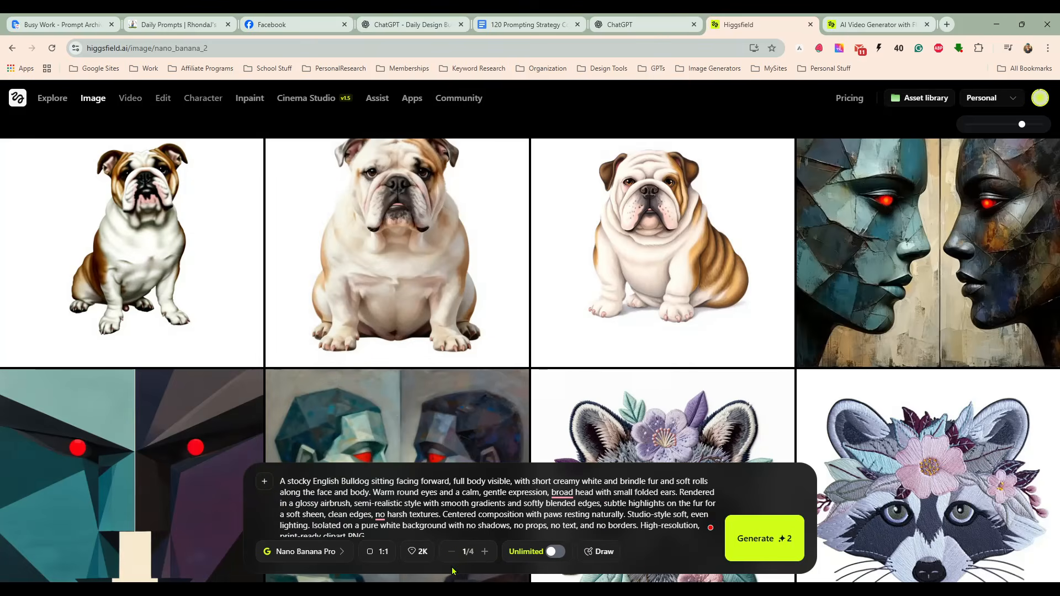
click(554, 551)
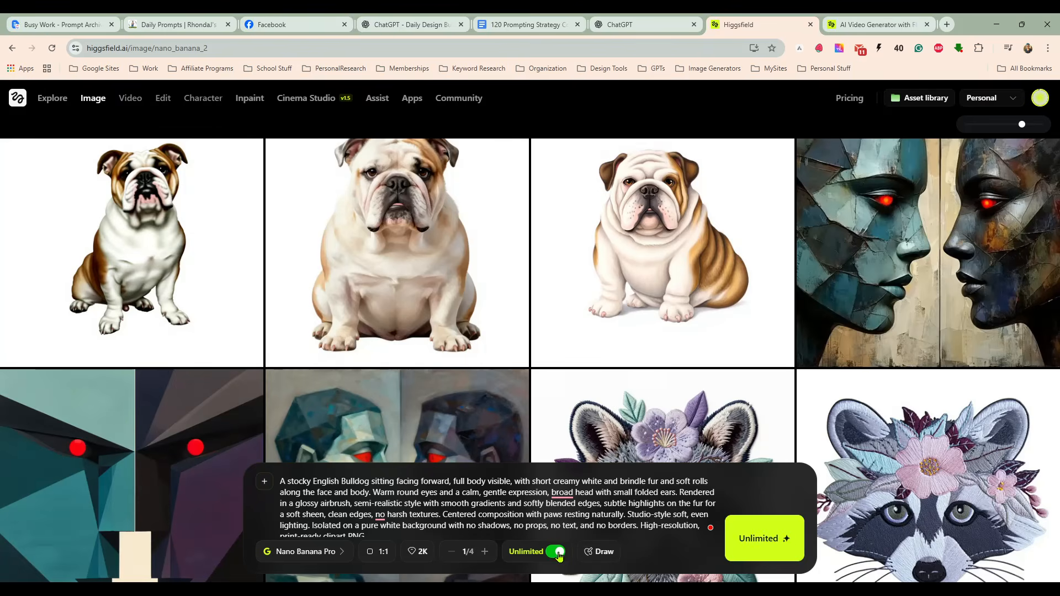
click(748, 543)
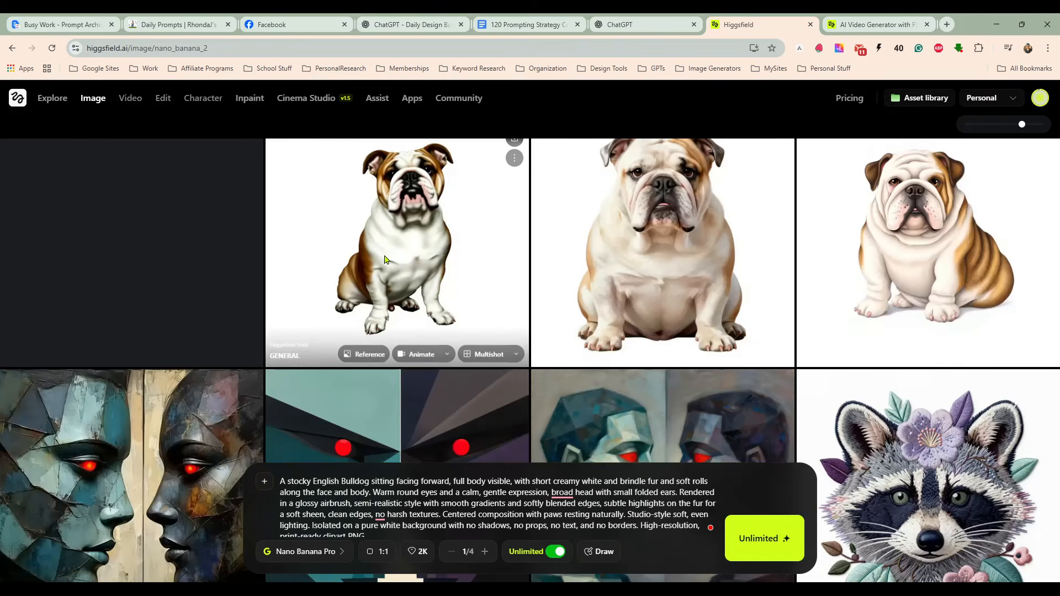
scroll(208, 285, up, 1)
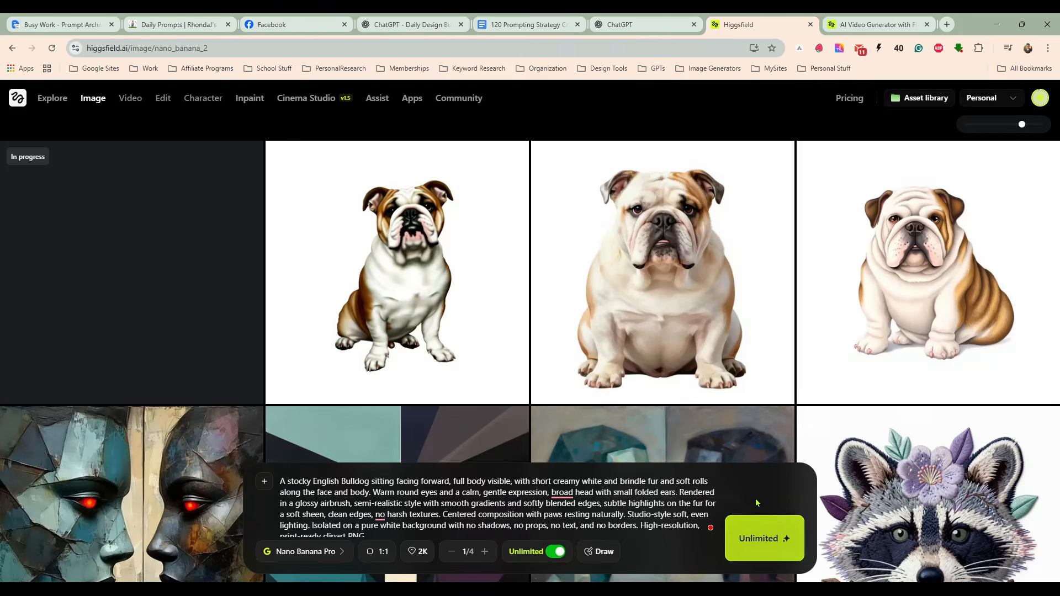
Turn Unlimited off briefly to check the credit cost of one Nano Banana Pro image, and turn it back on.
click(554, 552)
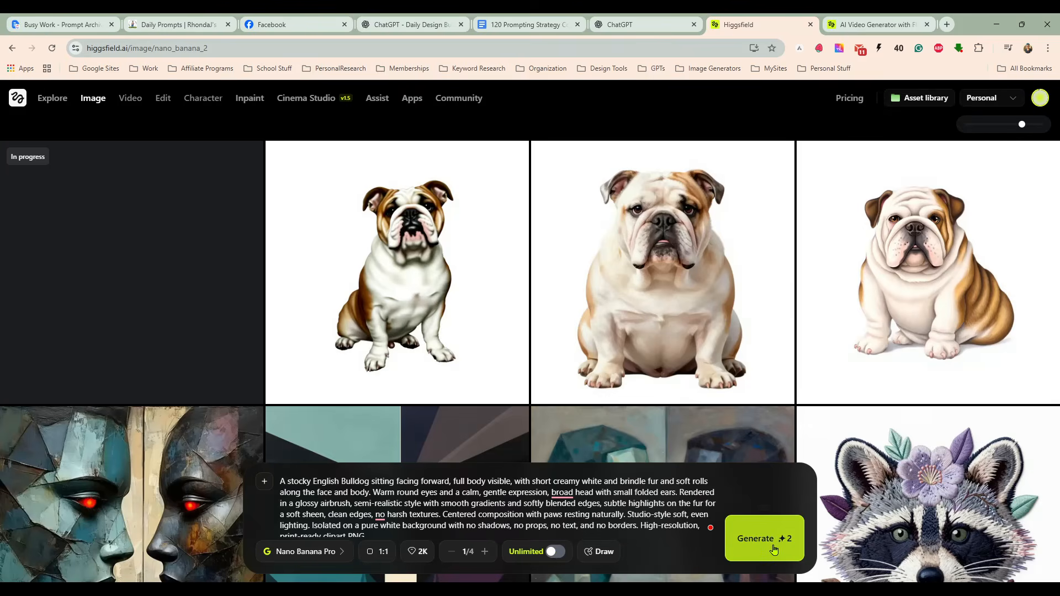
click(563, 553)
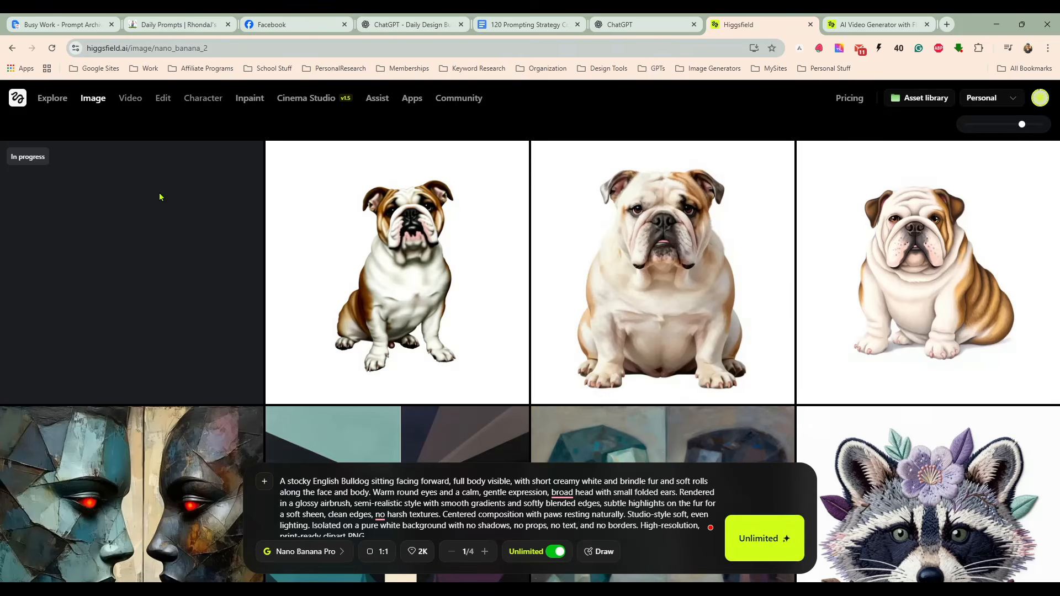
mouse_move(163, 98)
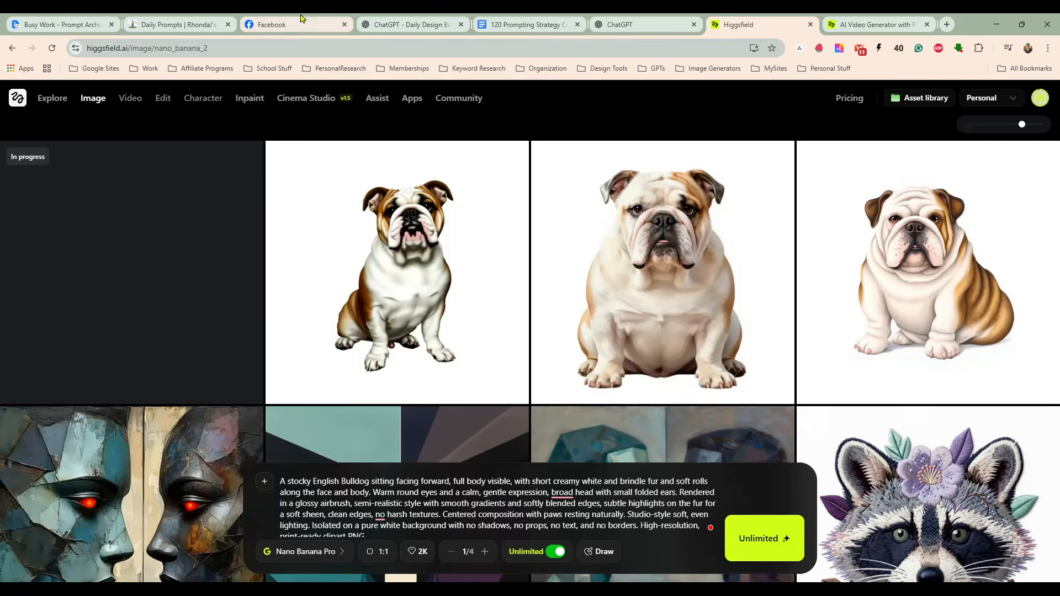
Return to the community site's Daily Prompts, close the dog breed post and open the "11/29 - Cowboy Bigfoot Wall Art" post.
click(196, 25)
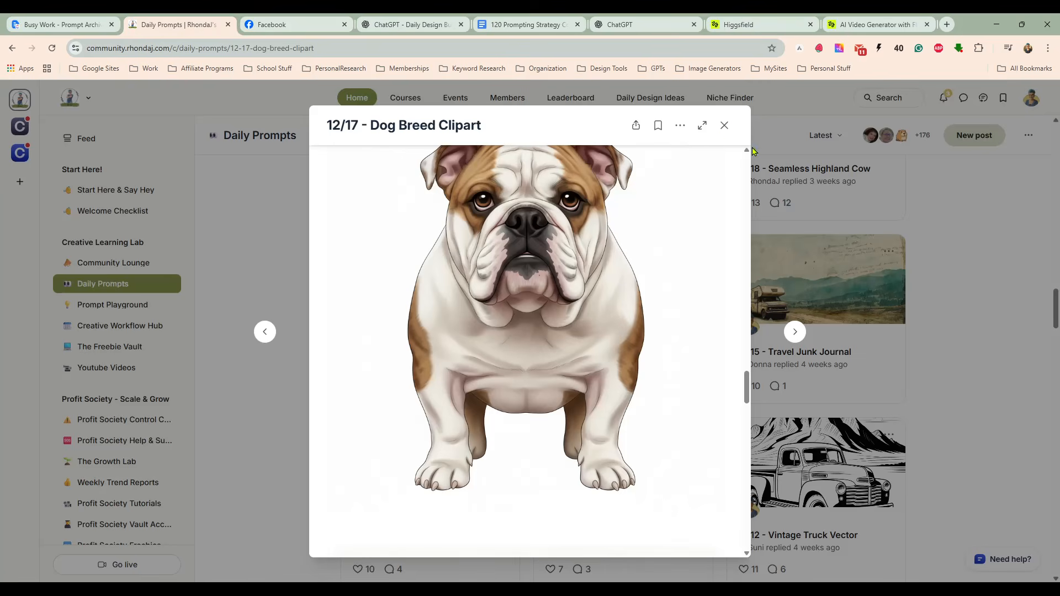
click(726, 127)
scroll(950, 340, down, 5)
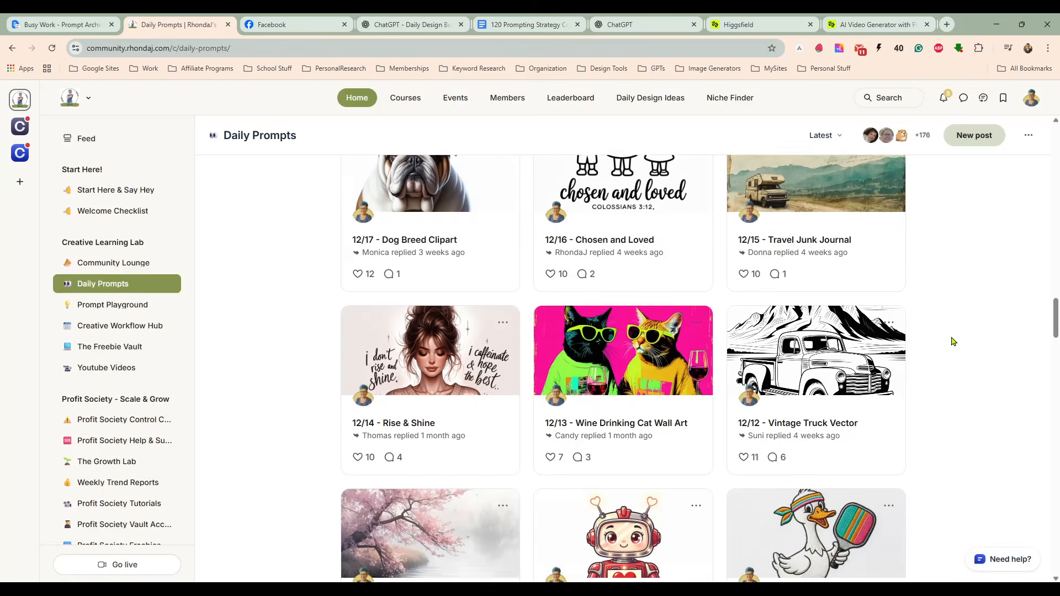
scroll(693, 276, down, 4)
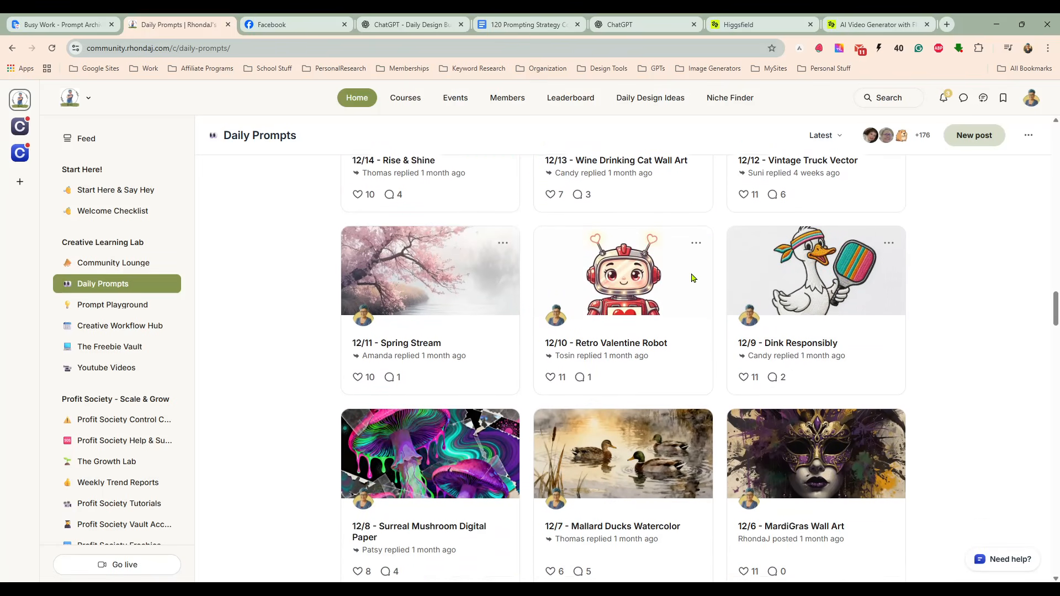
scroll(710, 285, down, 5)
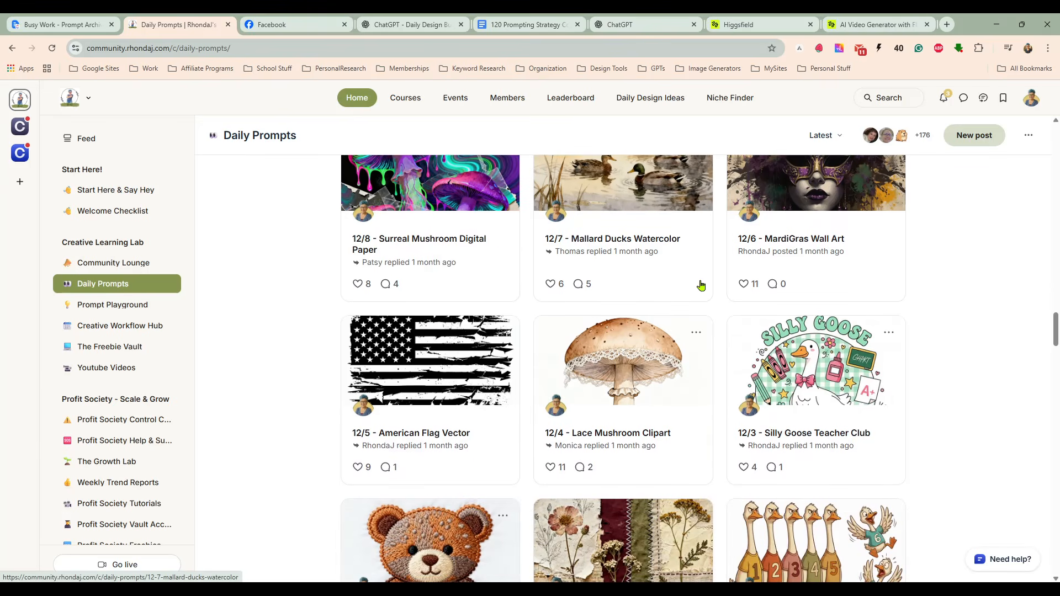
scroll(711, 302, down, 5)
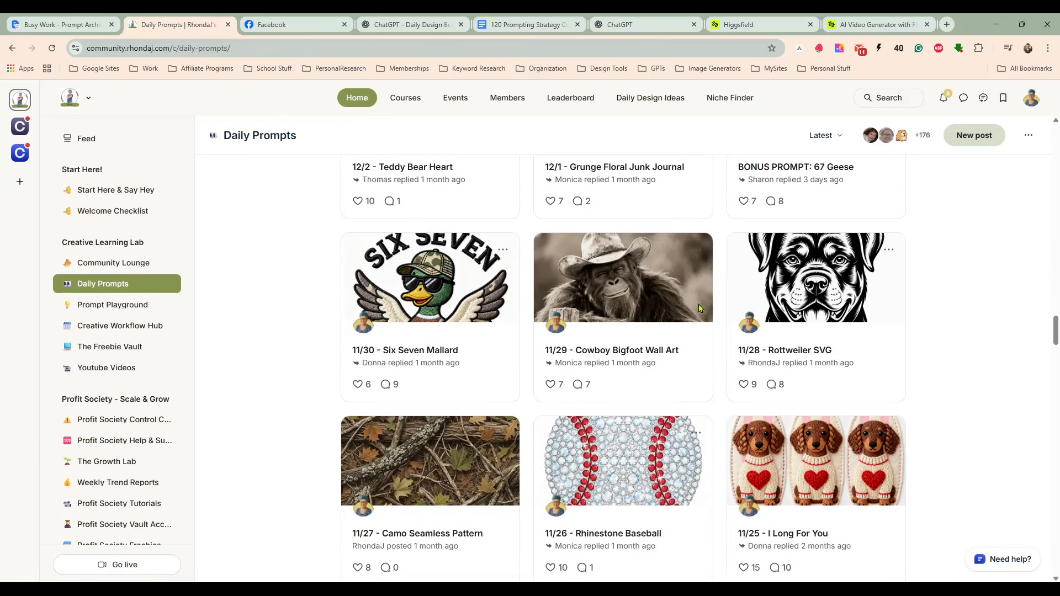
click(645, 323)
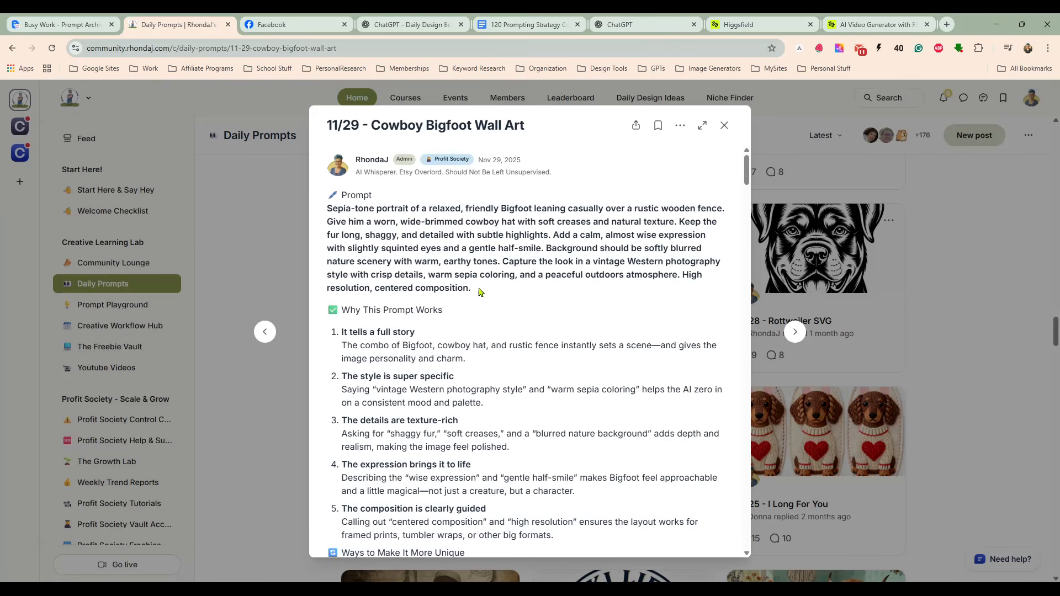
Copy the full text of the post's Bigfoot prompt, view its sample image and close the post.
drag(479, 292, 326, 206)
key(ctrl+c)
right_click(390, 238)
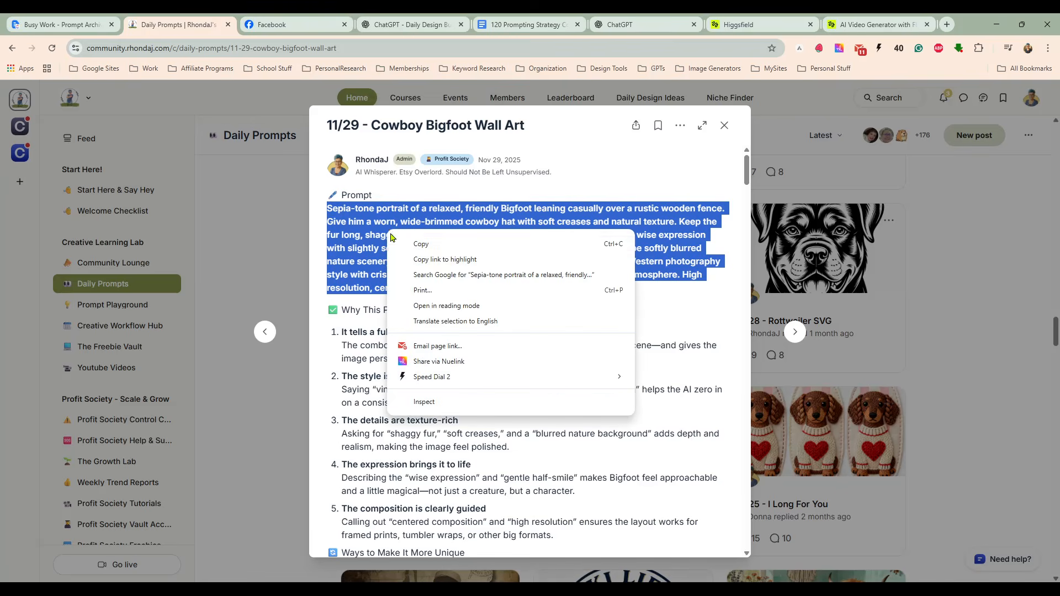
click(411, 244)
drag(747, 168, 746, 238)
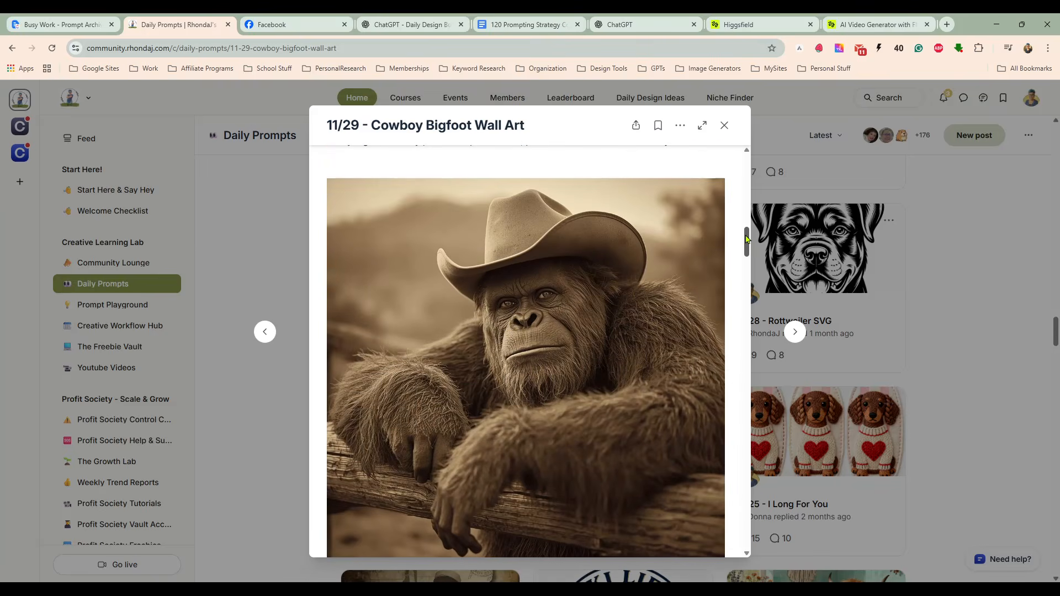
click(724, 126)
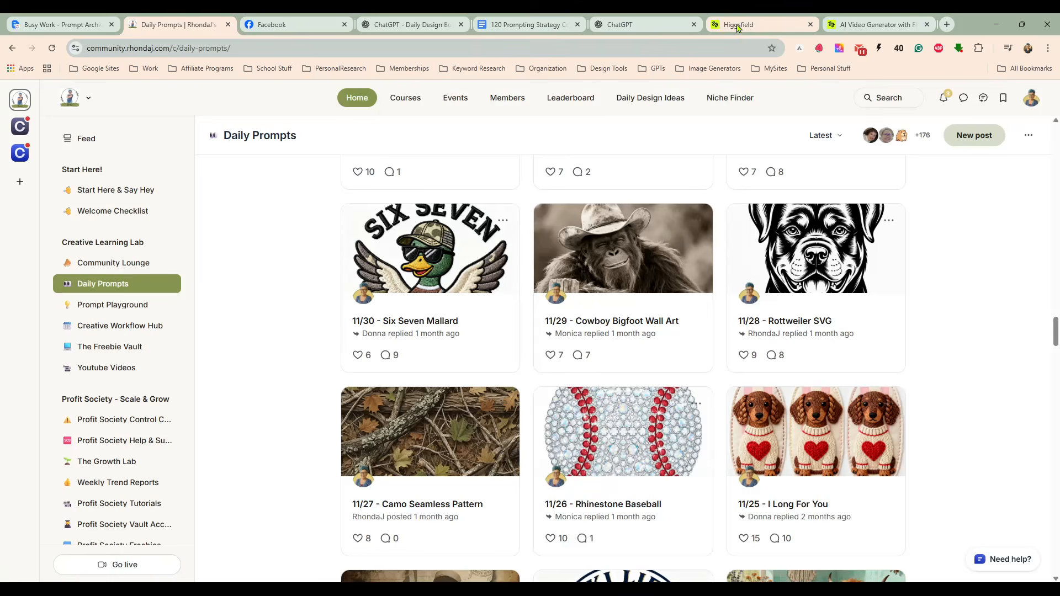
Switch back to Higgsfield and enlarge the Nano Banana Pro bulldog image to examine it.
click(738, 24)
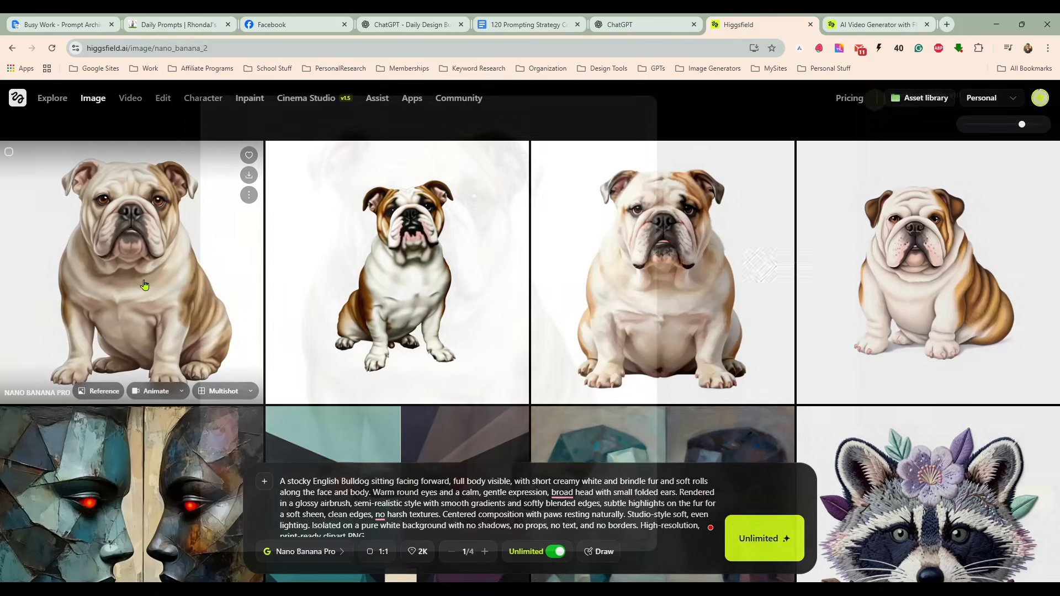
click(143, 283)
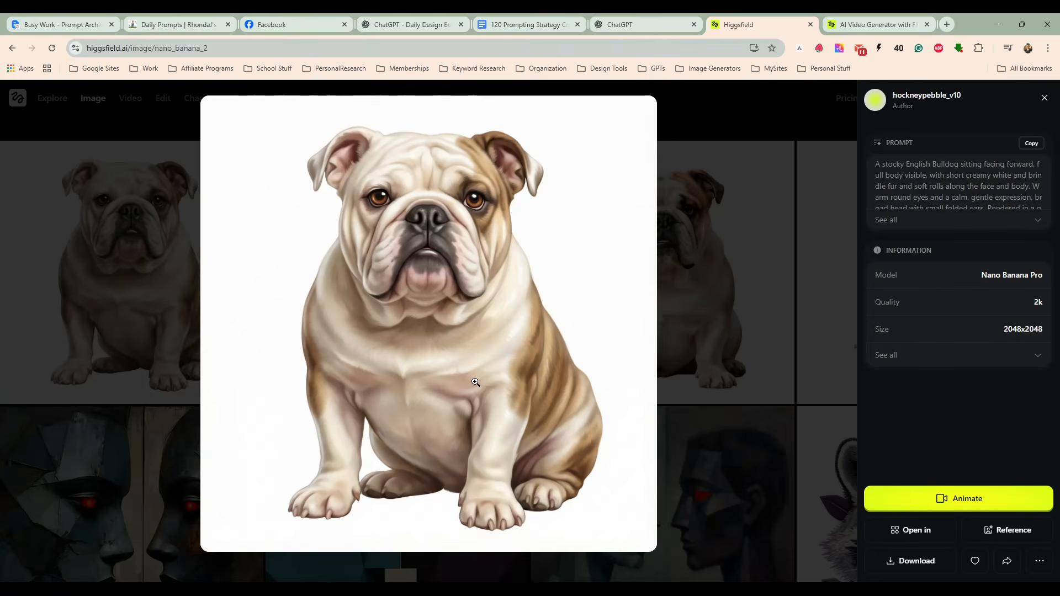
click(701, 109)
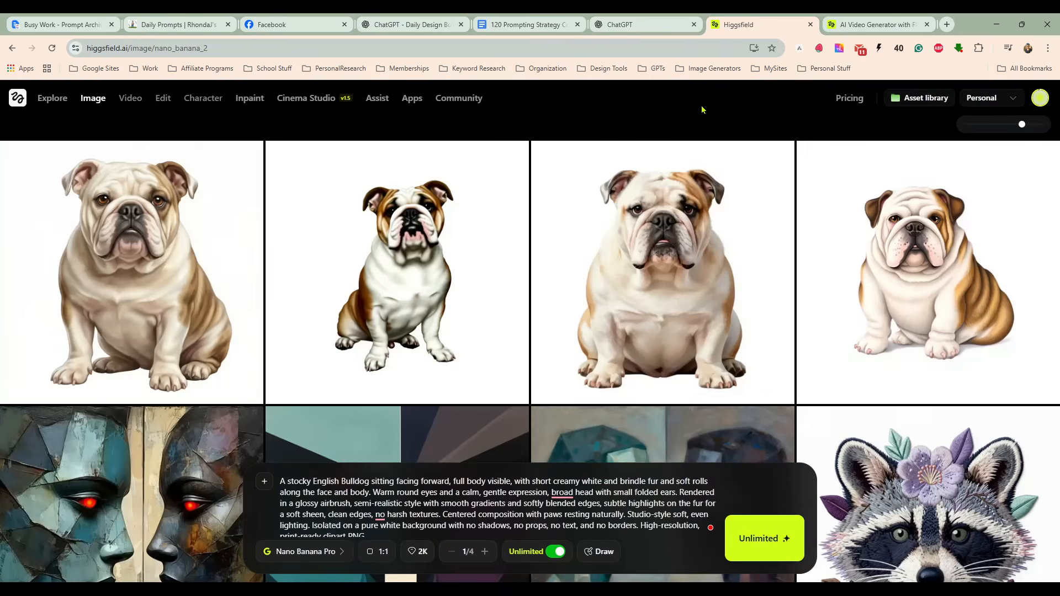
Replace the bulldog prompt with the copied Bigfoot prompt and generate one image with the Higgsfield Soul model.
triple_click(389, 506)
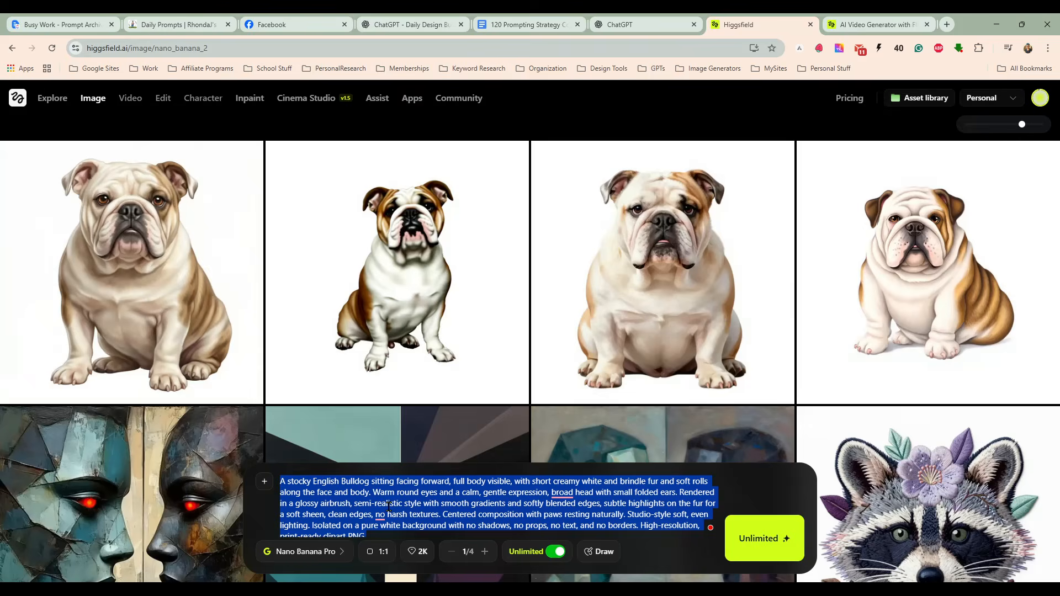
key(ctrl+v)
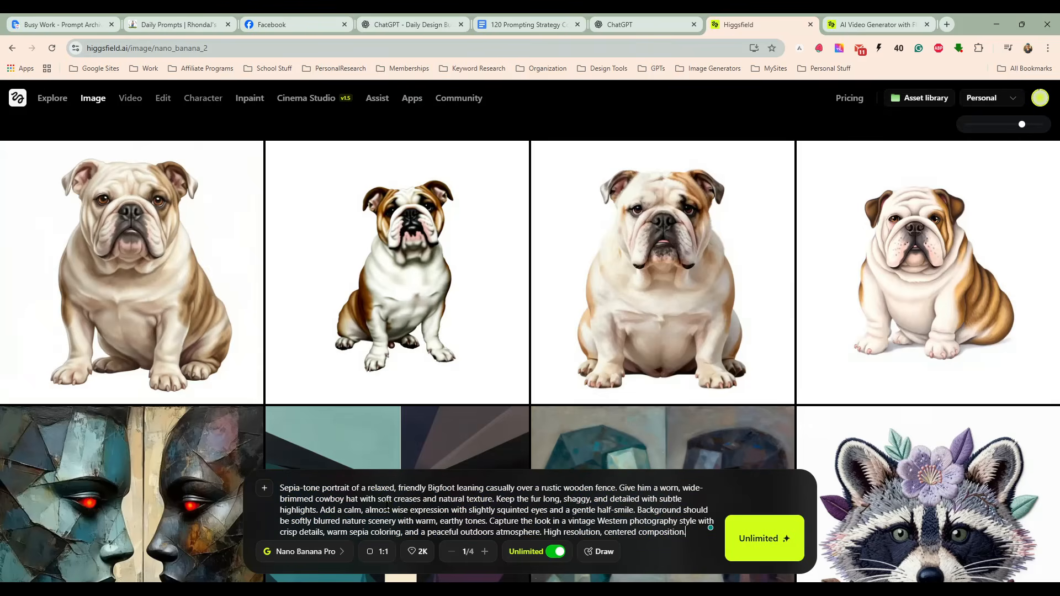
click(331, 555)
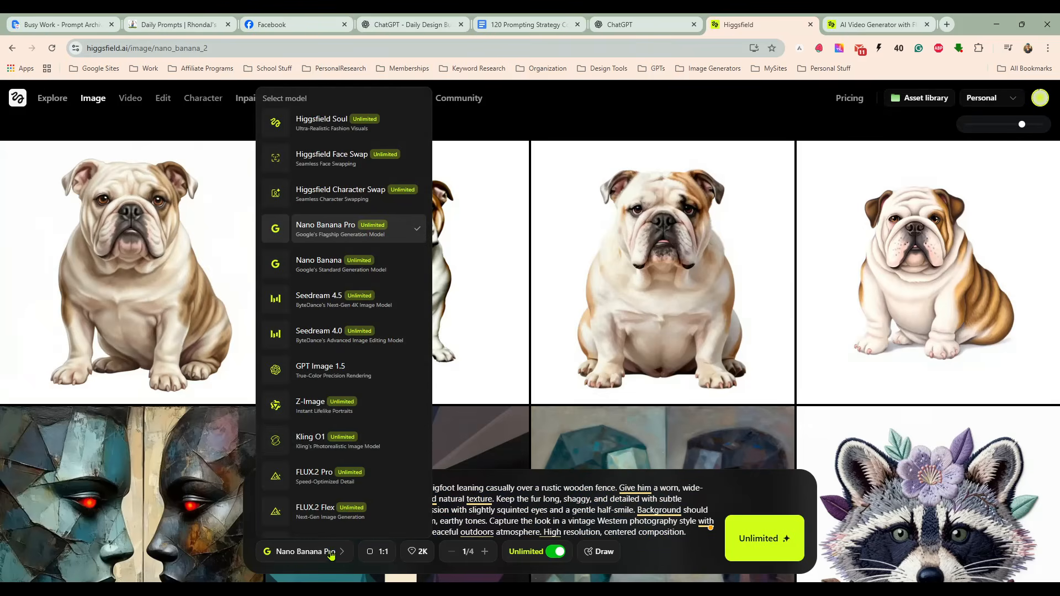
click(328, 116)
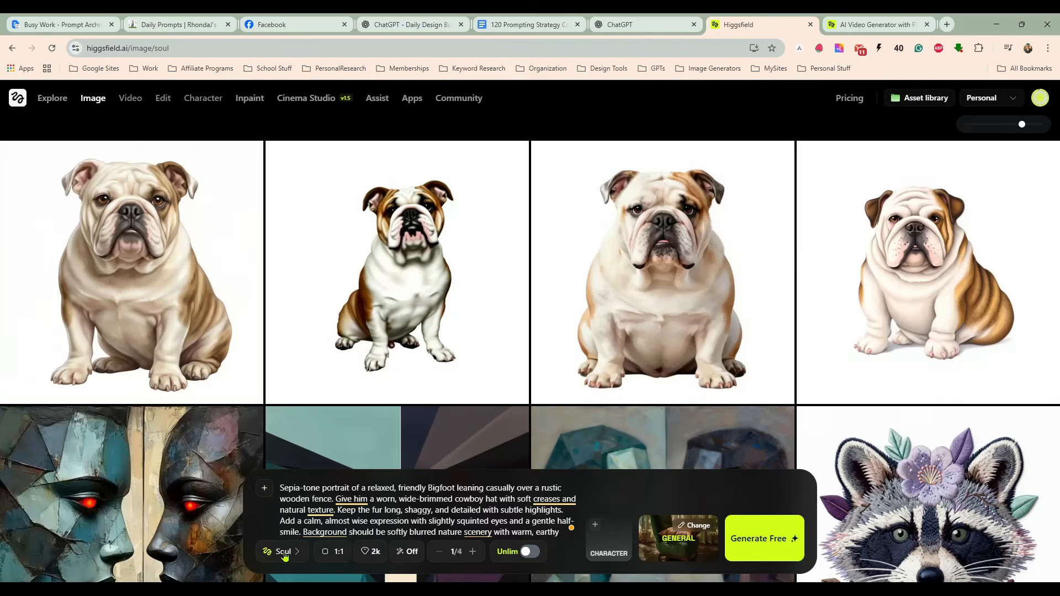
click(760, 539)
Switch the model to Z-Image and generate one image from the same Bigfoot prompt.
click(281, 552)
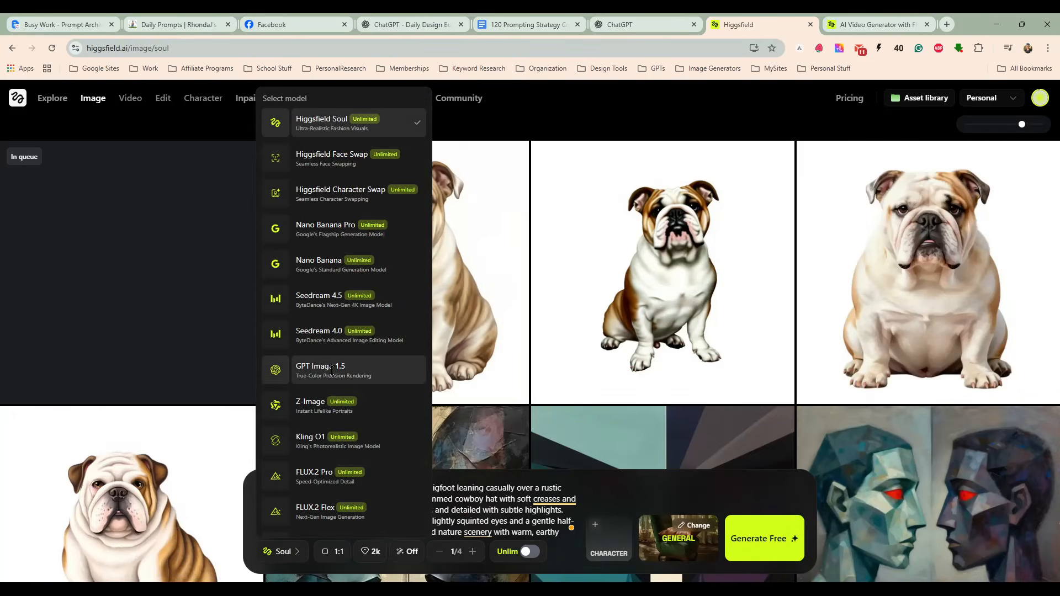
click(318, 400)
click(754, 550)
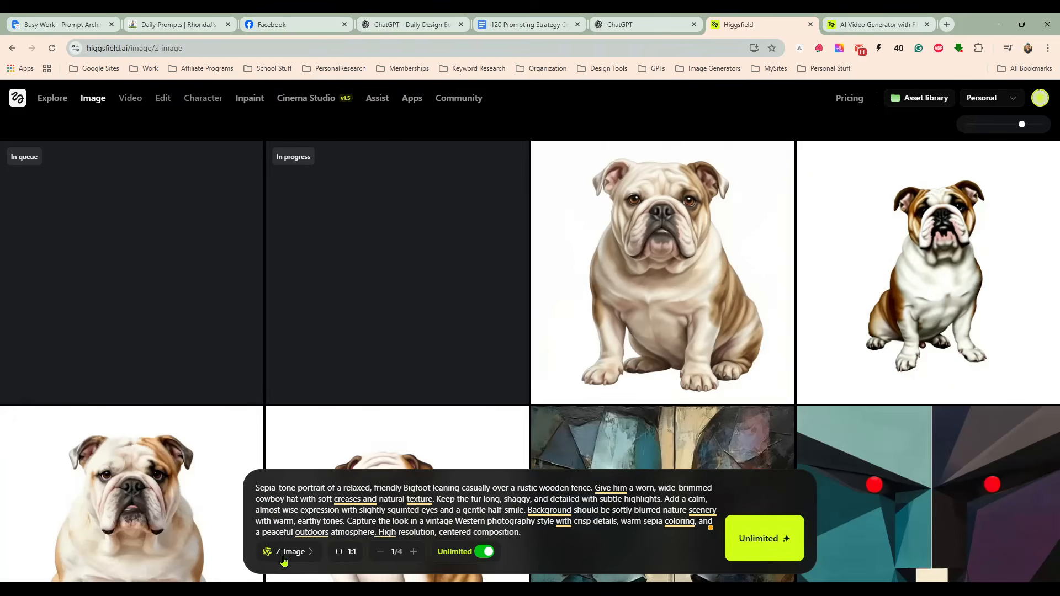
Switch the model to Reve, turn Unlimited on and generate one image from the Bigfoot prompt.
click(283, 557)
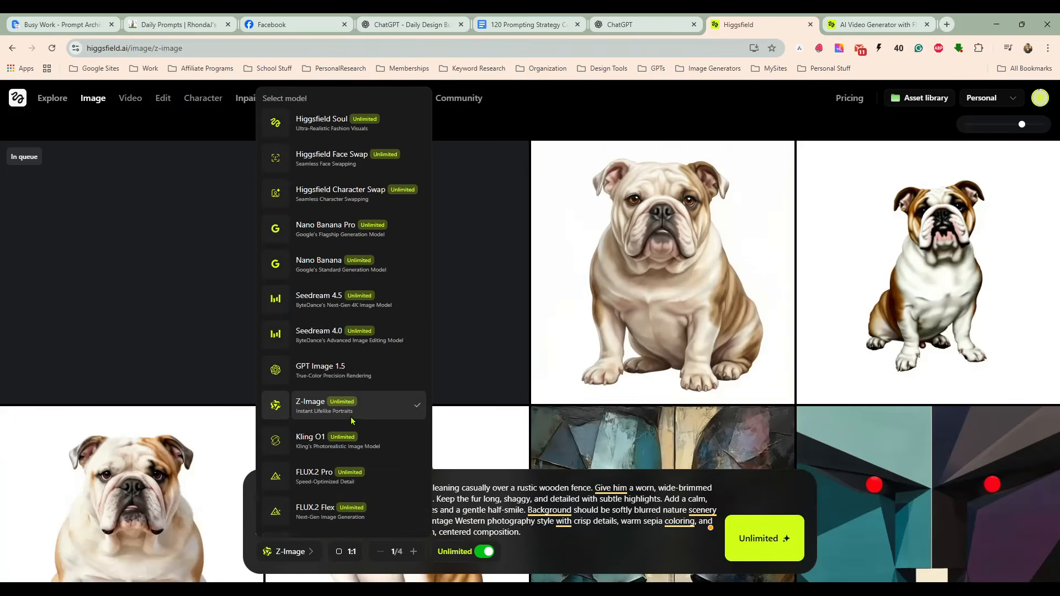
scroll(368, 451, down, 3)
scroll(368, 451, down, 1)
click(373, 437)
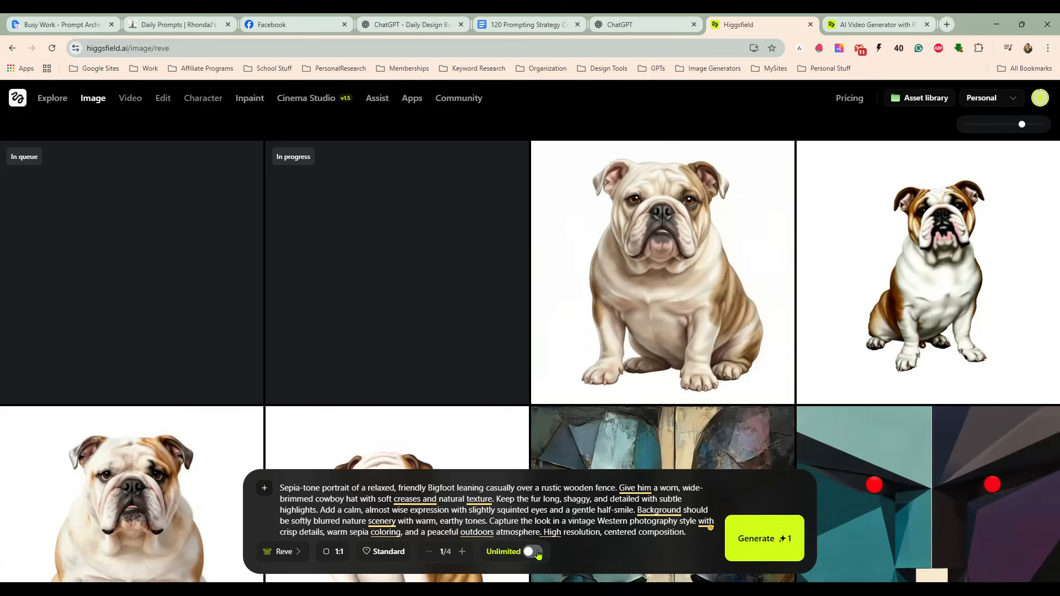
click(532, 551)
click(758, 544)
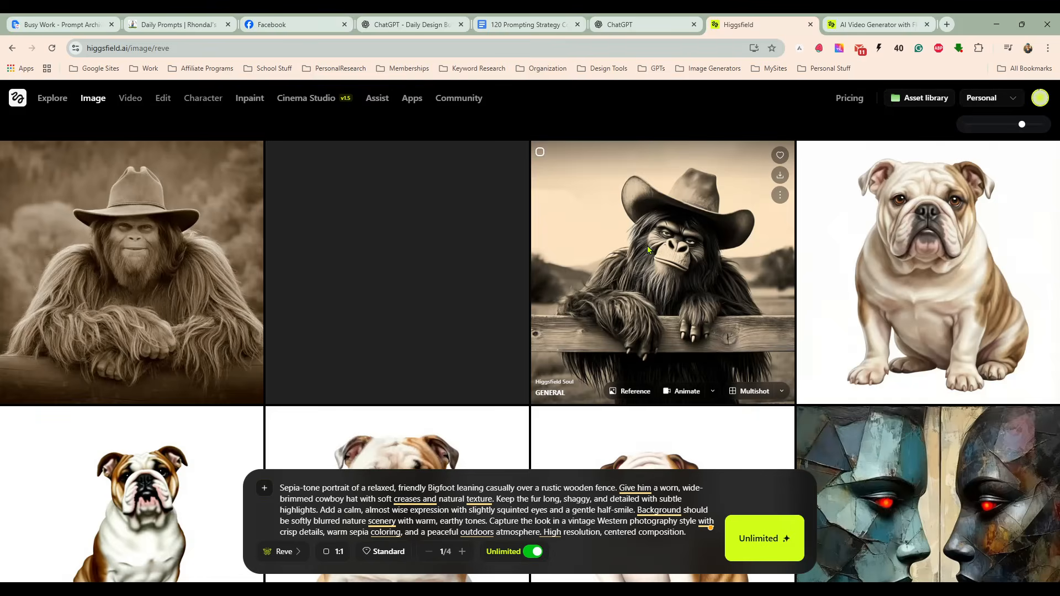
Enlarge the Higgsfield Soul, Z-Image and Reve Bigfoot images one after another to compare them.
click(647, 247)
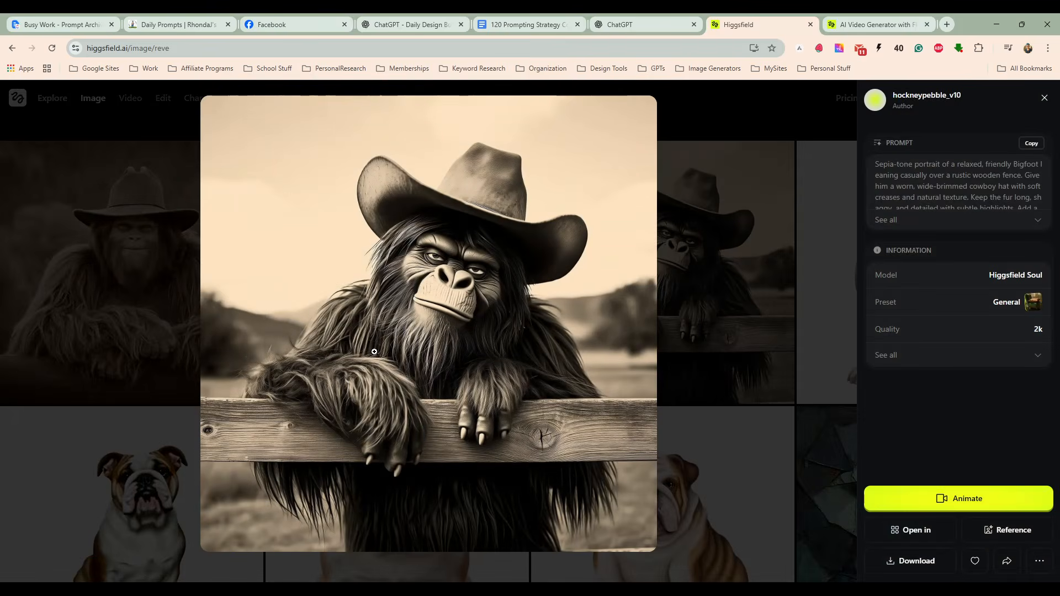
click(786, 110)
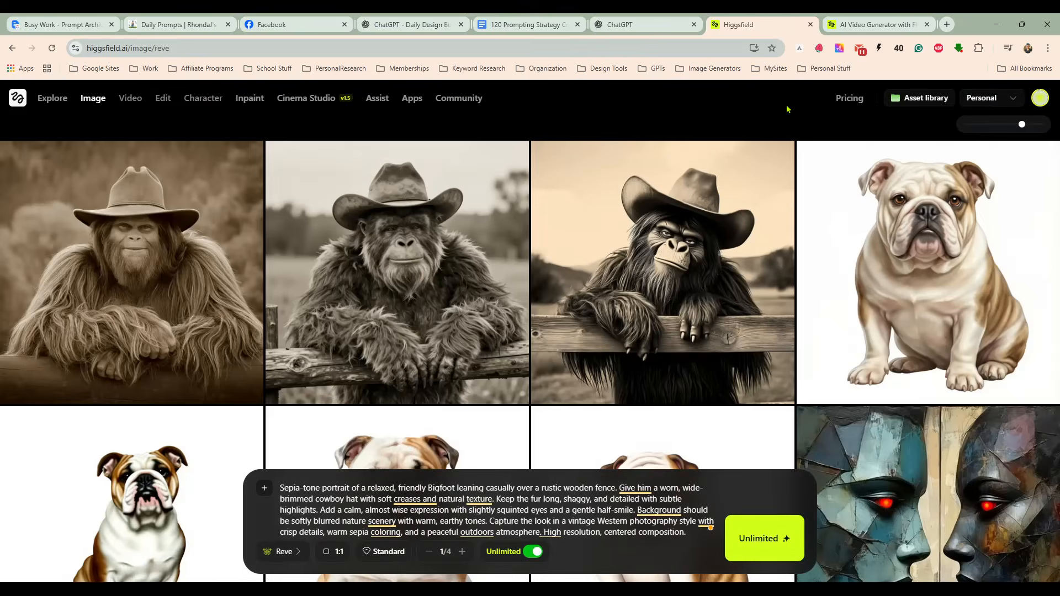
click(424, 281)
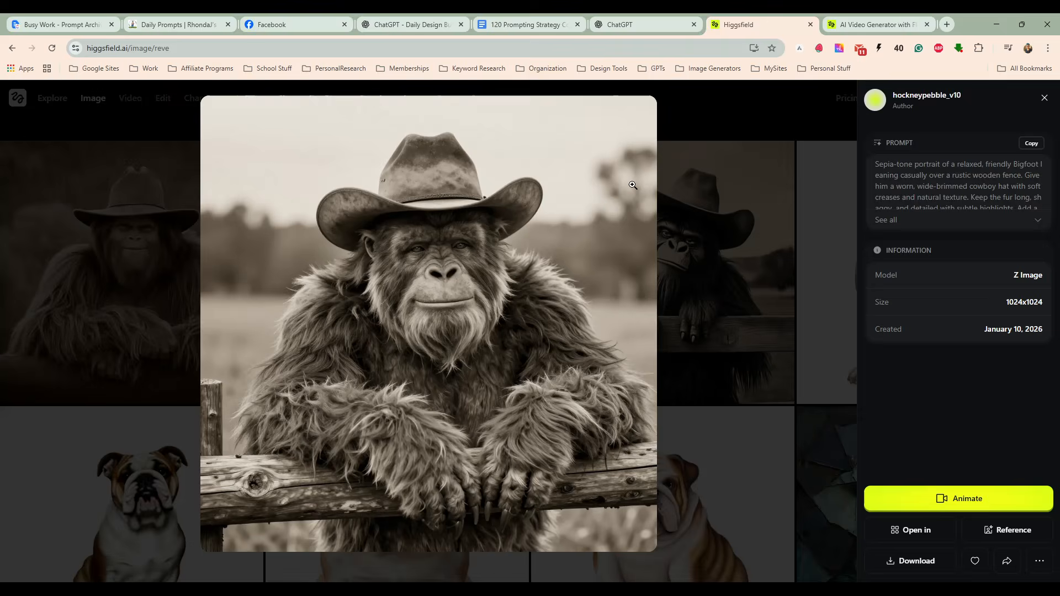
click(188, 273)
click(187, 272)
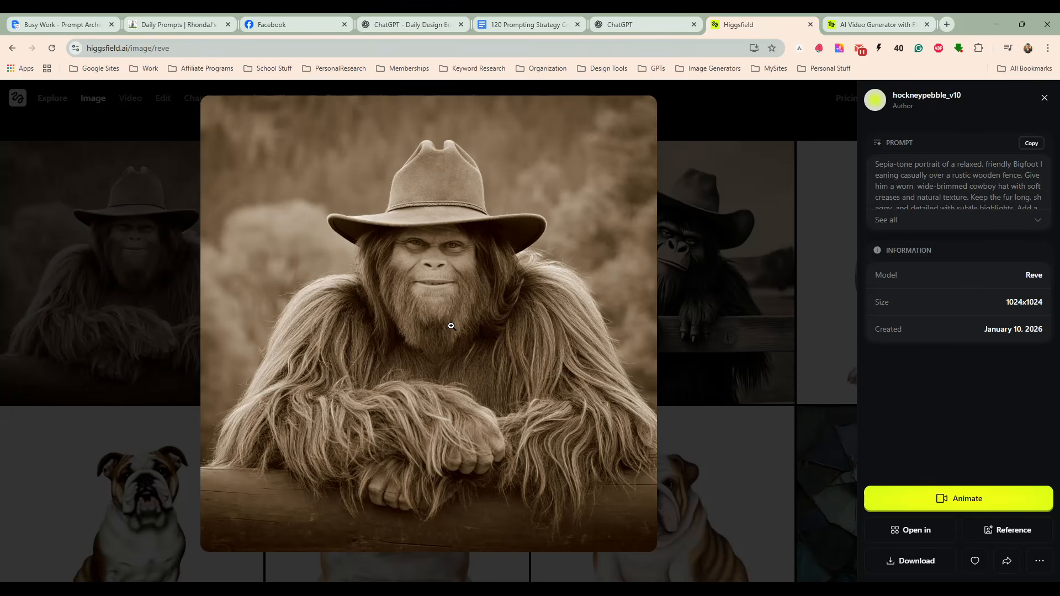
click(730, 113)
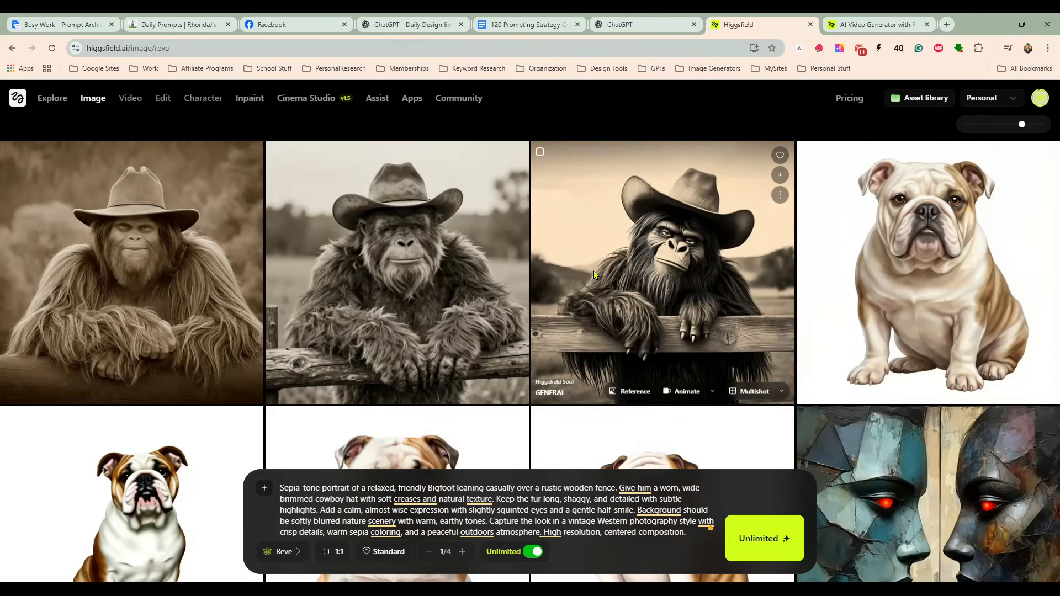
Switch the model to Nano Banana Pro and generate one image from the Bigfoot prompt with Unlimited on.
click(283, 552)
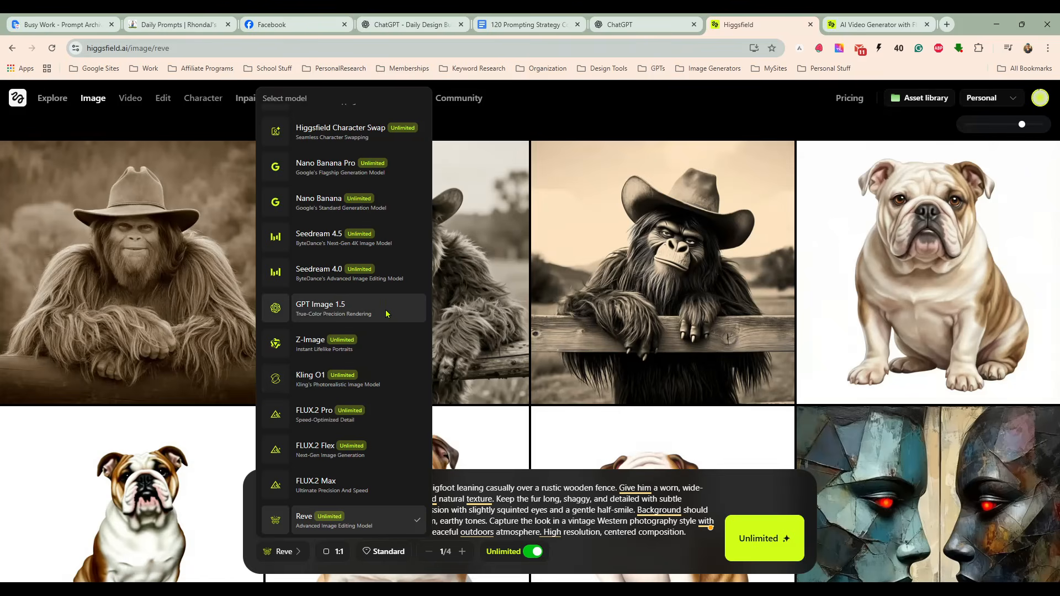
click(331, 171)
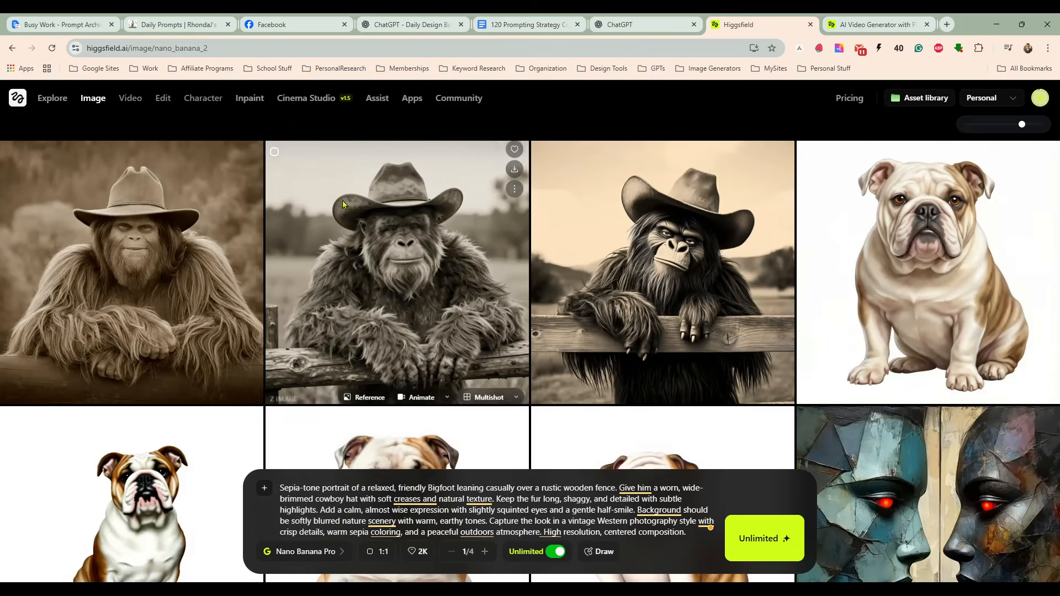
click(751, 537)
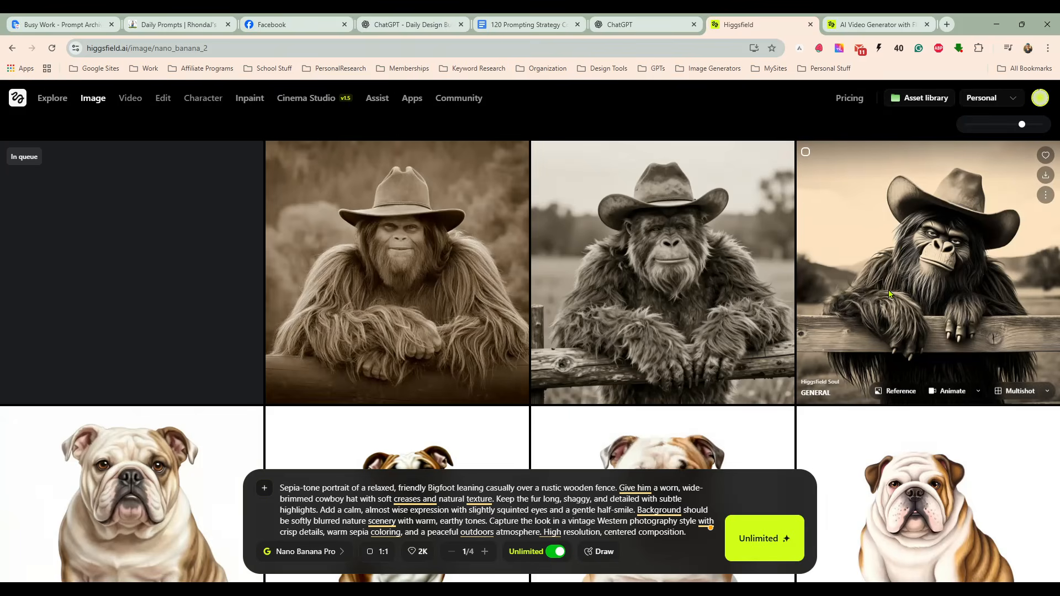
Switch back to Higgsfield Soul, turn prompt enhancement on and generate another Bigfoot image.
click(308, 552)
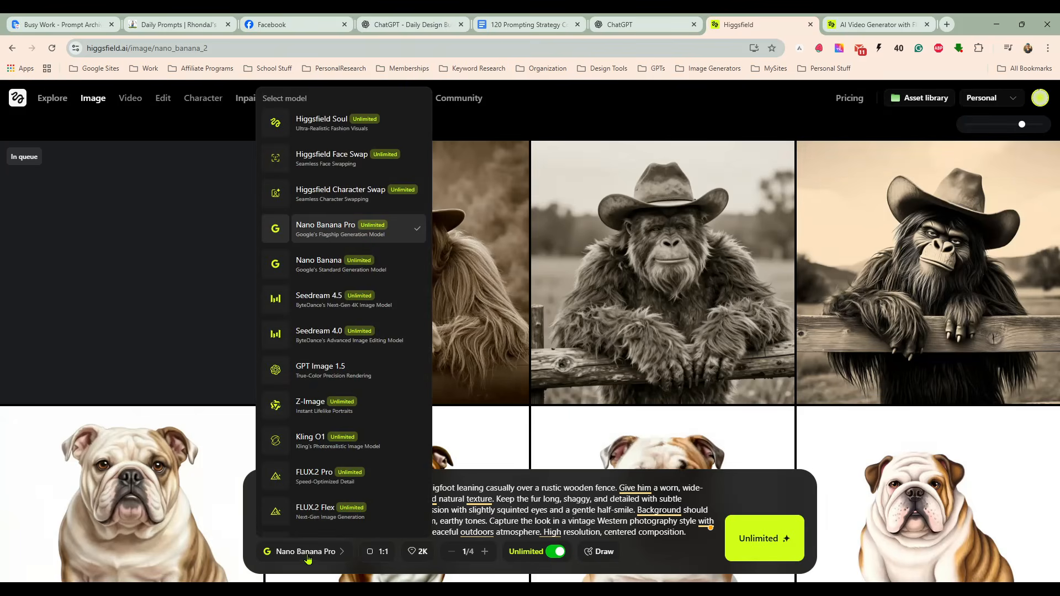
click(339, 121)
click(404, 554)
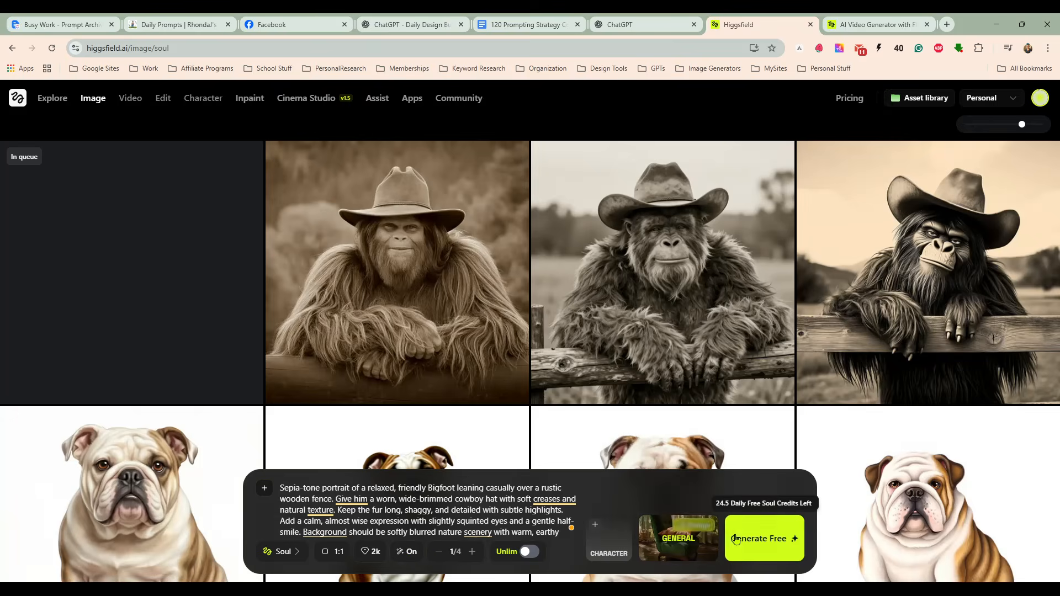
click(770, 539)
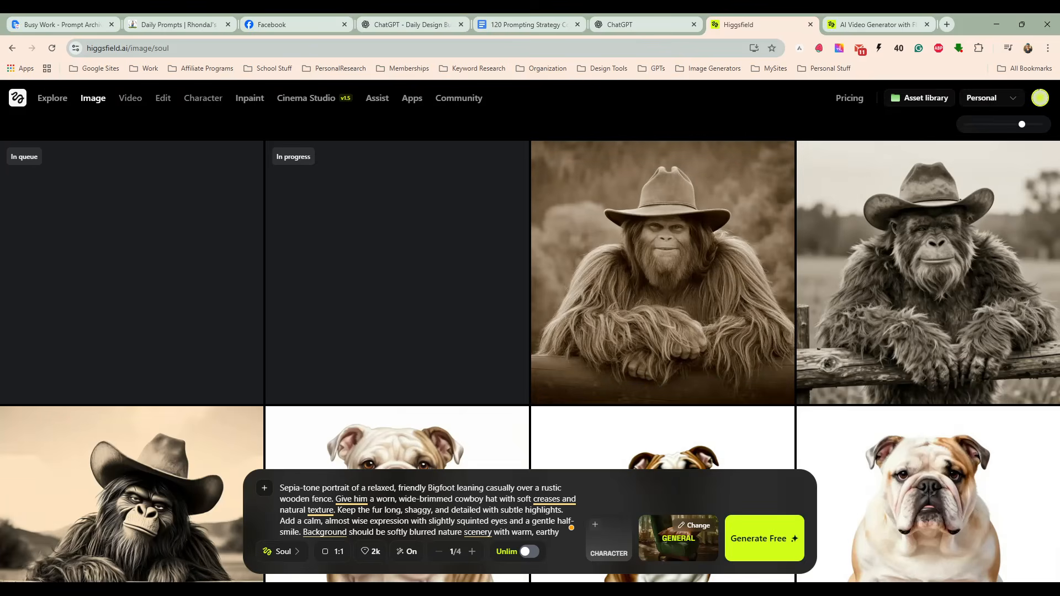
Enlarge the new Higgsfield Soul Bigfoot image, close it and compare all the generated Bigfoot images in the gallery.
click(93, 288)
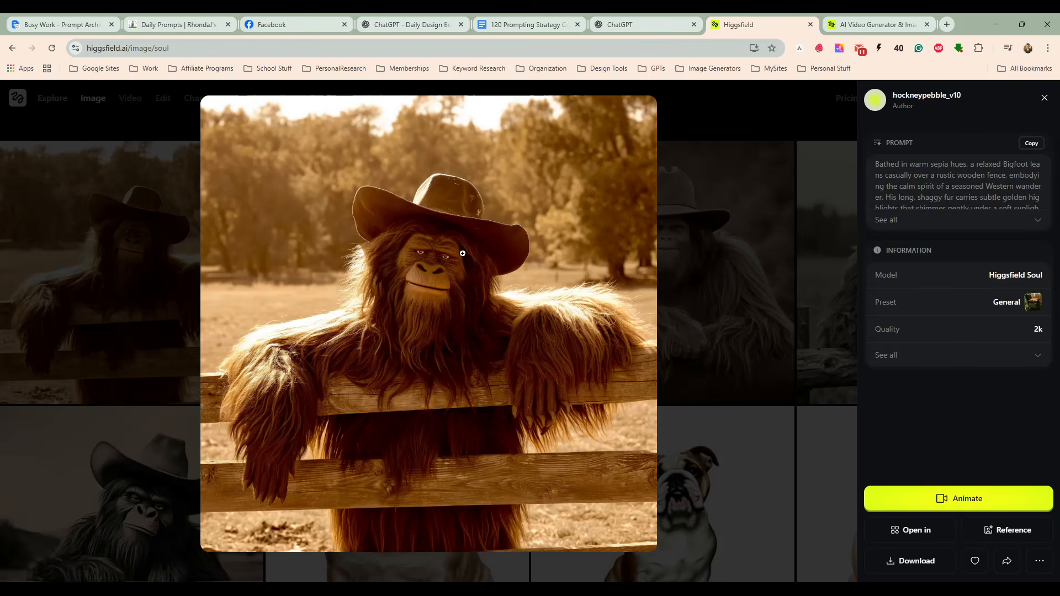
click(779, 110)
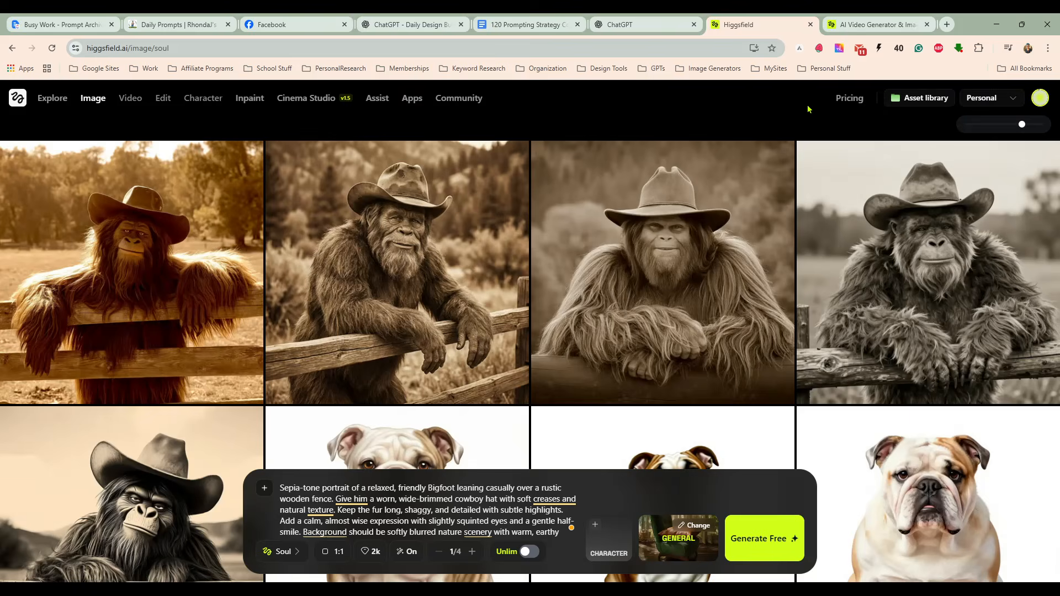
scroll(572, 254, down, 1)
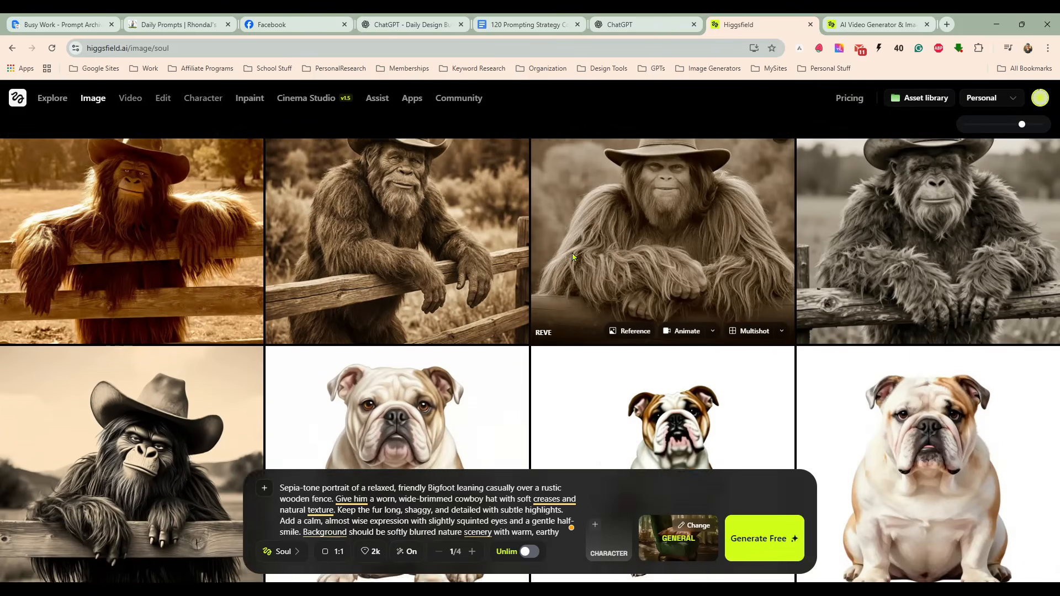
scroll(572, 257, down, 3)
scroll(610, 326, up, 4)
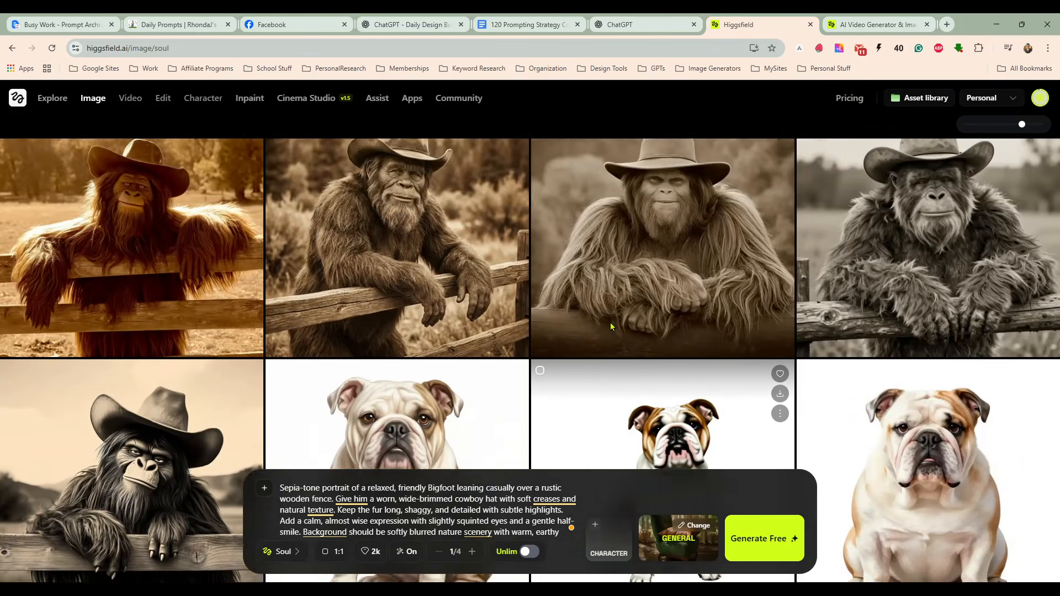
scroll(610, 326, up, 1)
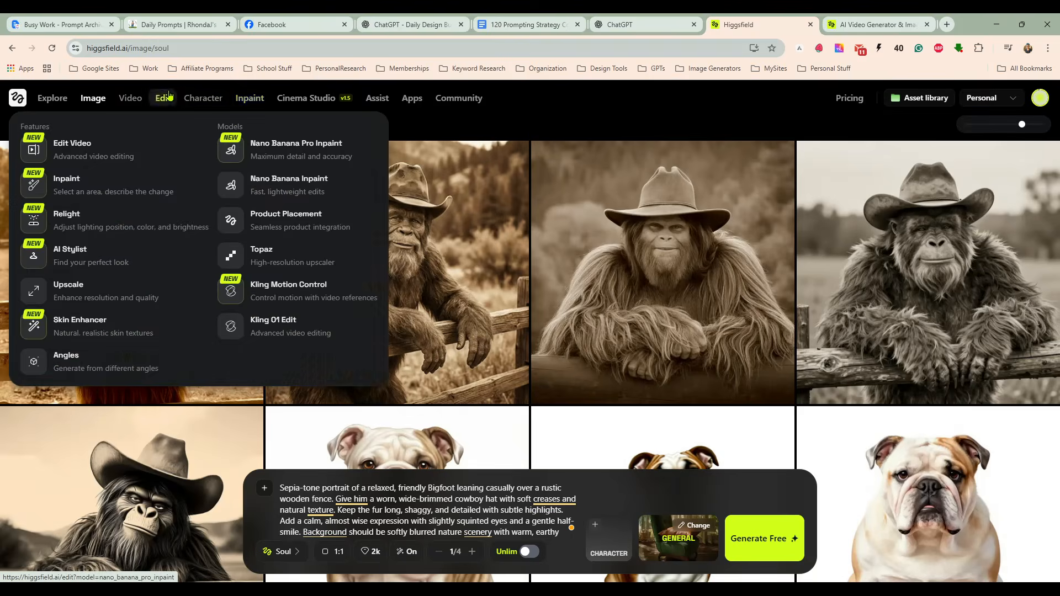
Browse the lists of editing and video features and models.
mouse_move(191, 102)
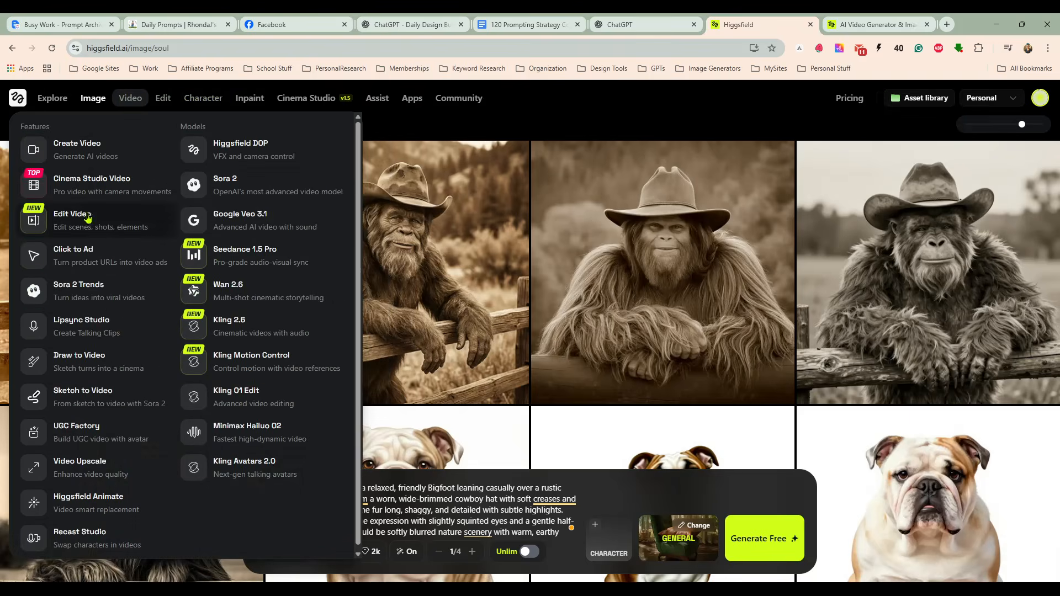
mouse_move(91, 100)
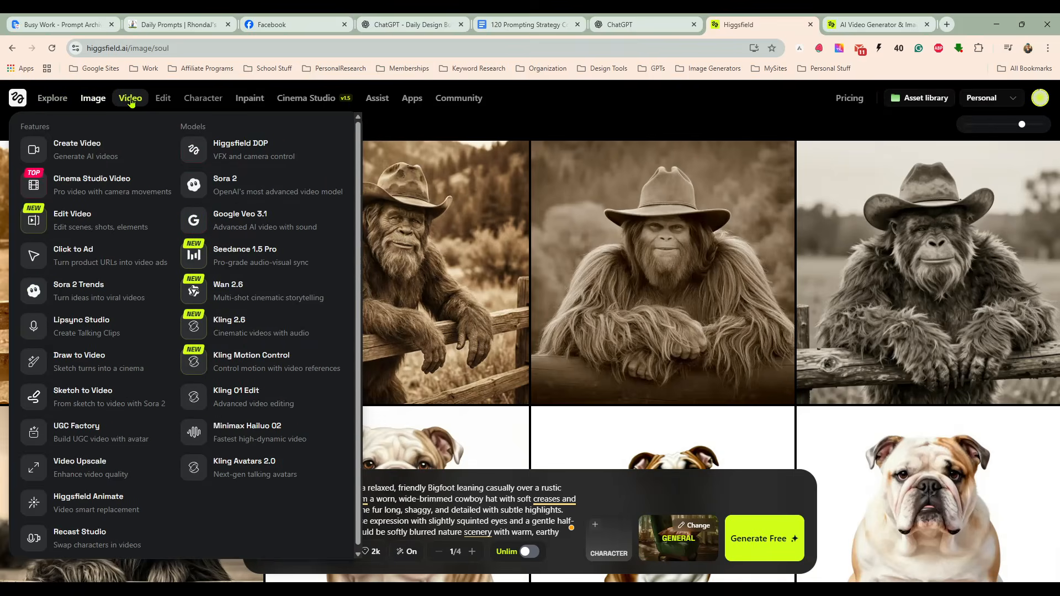